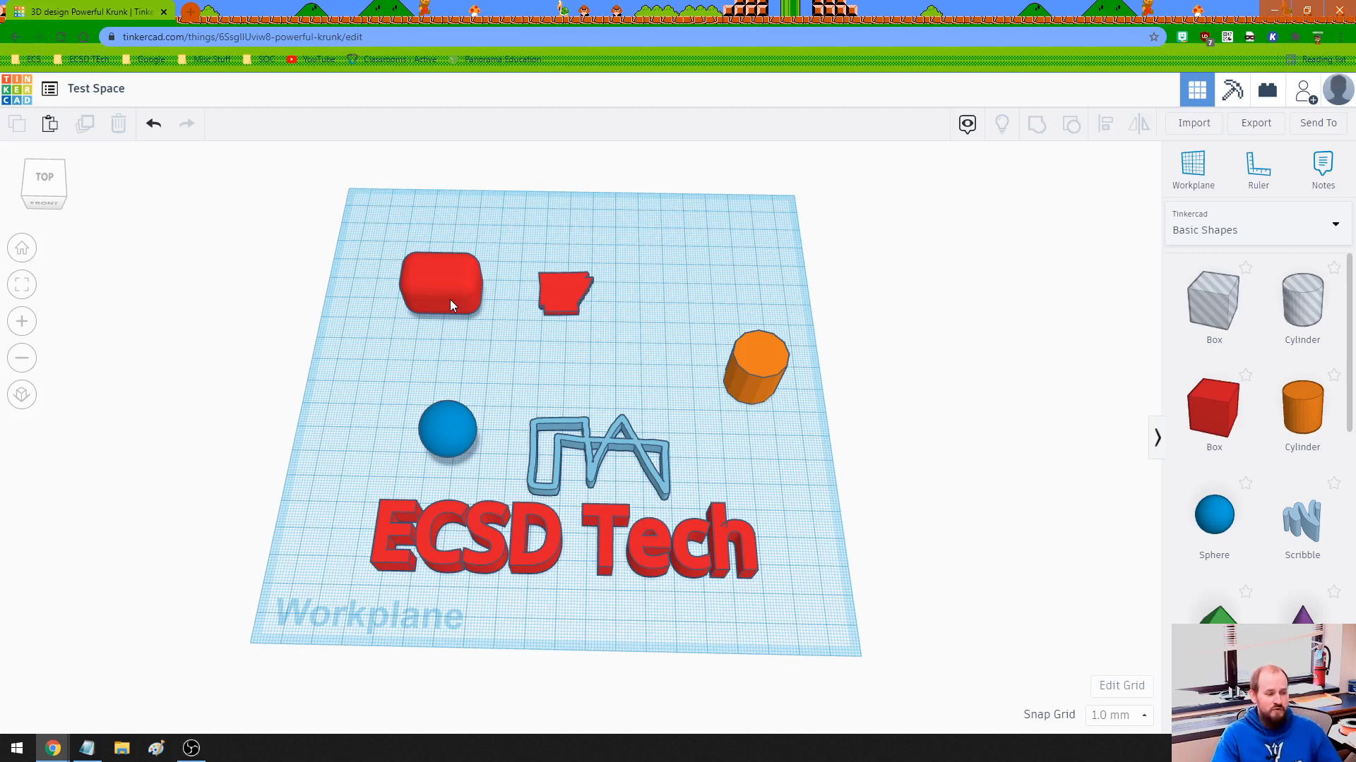
# Move the red rounded box around the workplane and place it in the back-left corner.
pyautogui.click(442, 283)
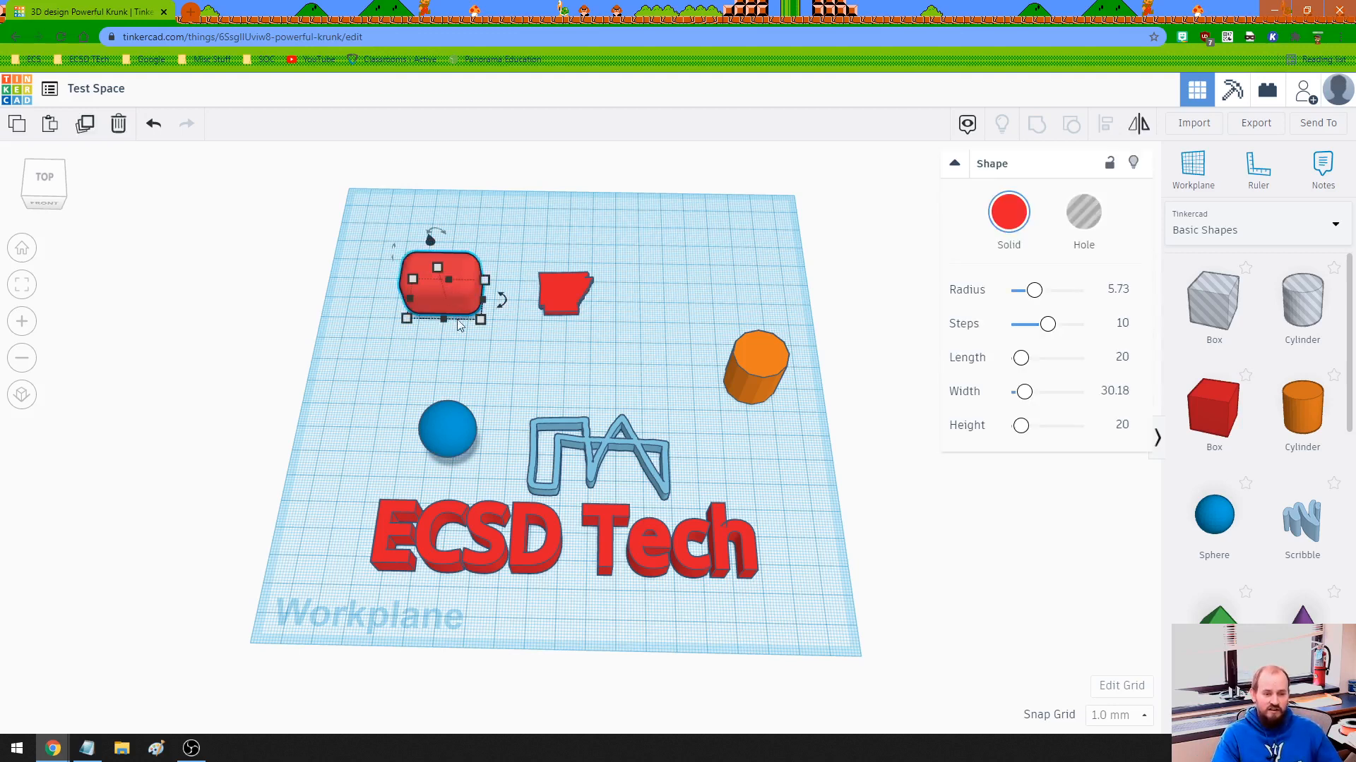
pyautogui.moveTo(452, 304); pyautogui.dragTo(399, 348)
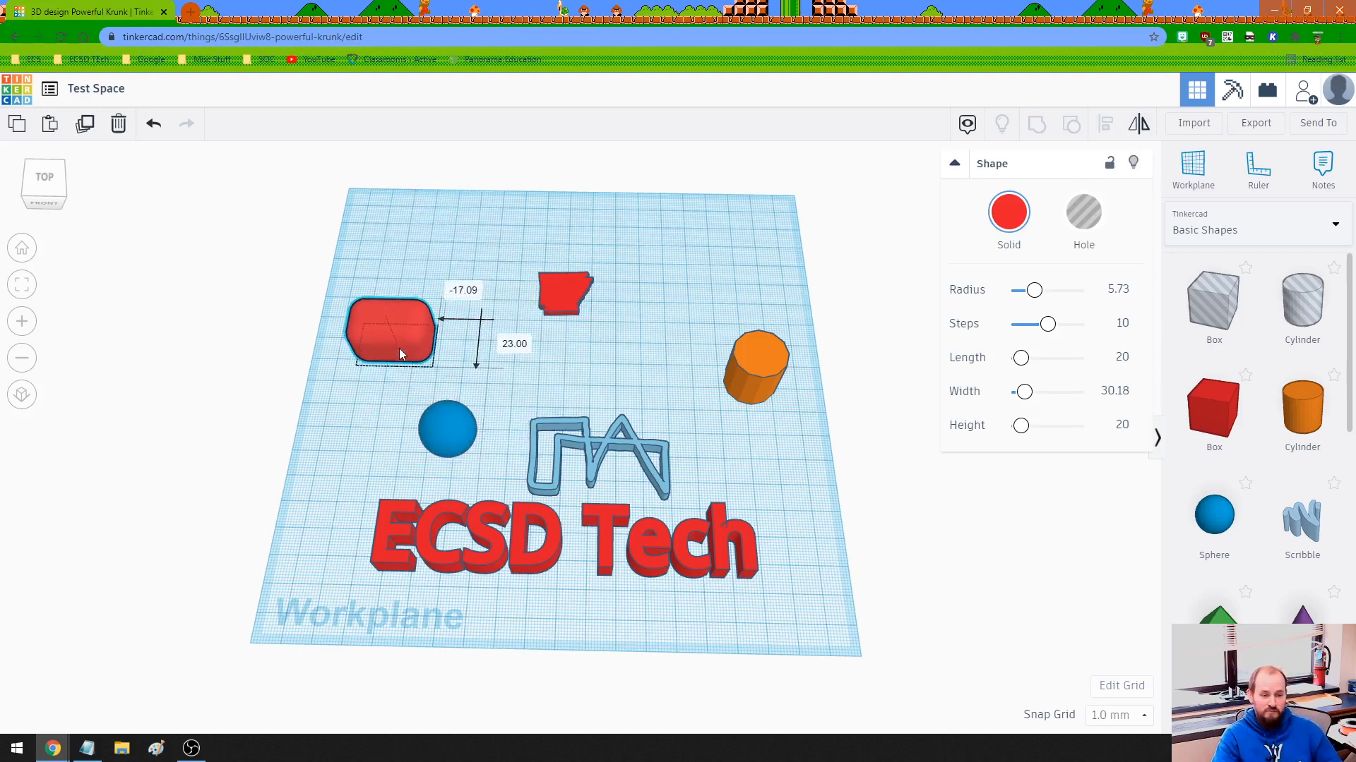
pyautogui.moveTo(532, 344); pyautogui.dragTo(581, 266, button='right')
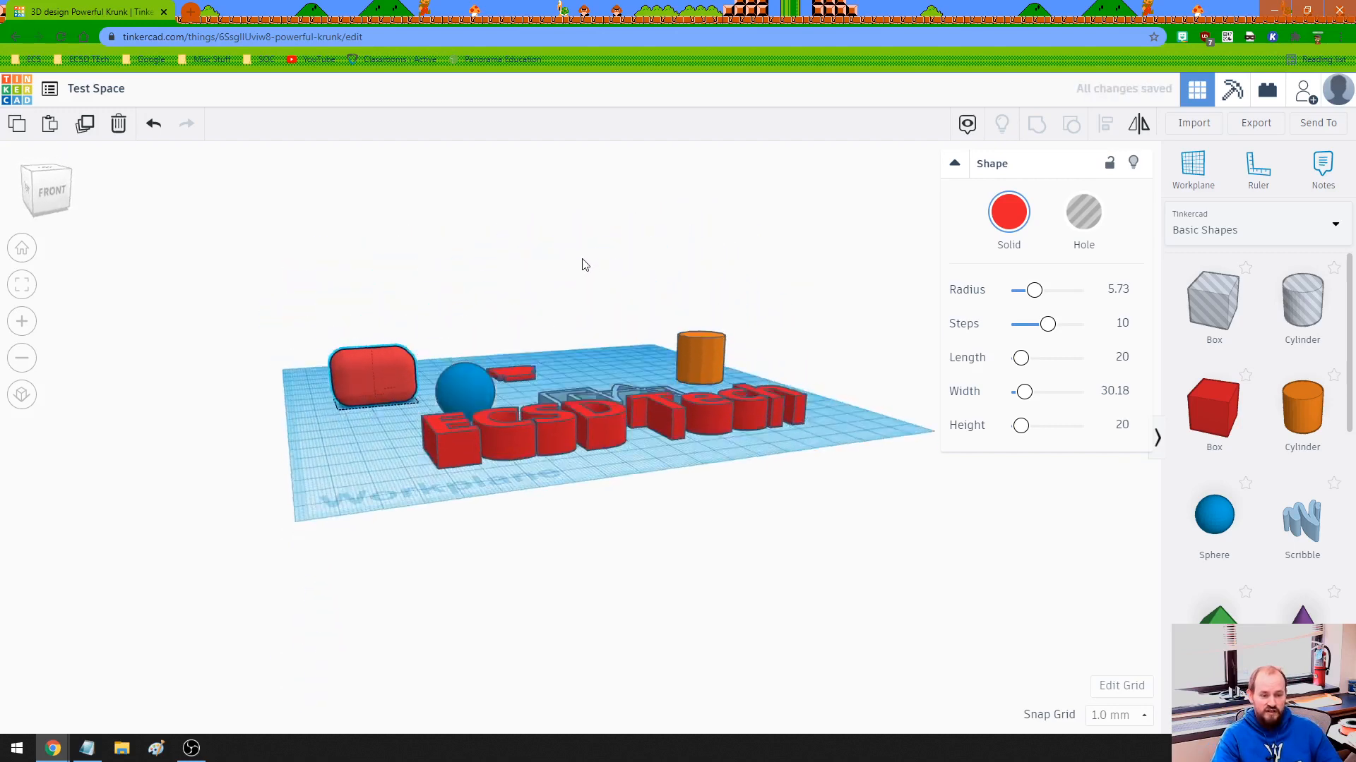
pyautogui.moveTo(374, 390)
pyautogui.mouseDown()
pyautogui.moveTo(494, 370)
pyautogui.moveTo(561, 326)
pyautogui.moveTo(634, 367)
pyautogui.moveTo(747, 383)
pyautogui.moveTo(795, 414)
pyautogui.moveTo(672, 443)
pyautogui.moveTo(499, 450)
pyautogui.moveTo(371, 438)
pyautogui.moveTo(349, 372)
pyautogui.moveTo(365, 395)
pyautogui.moveTo(380, 365)
pyautogui.moveTo(366, 380)
pyautogui.moveTo(378, 381)
pyautogui.mouseUp()
pyautogui.moveTo(552, 386); pyautogui.dragTo(410, 359, button='right')
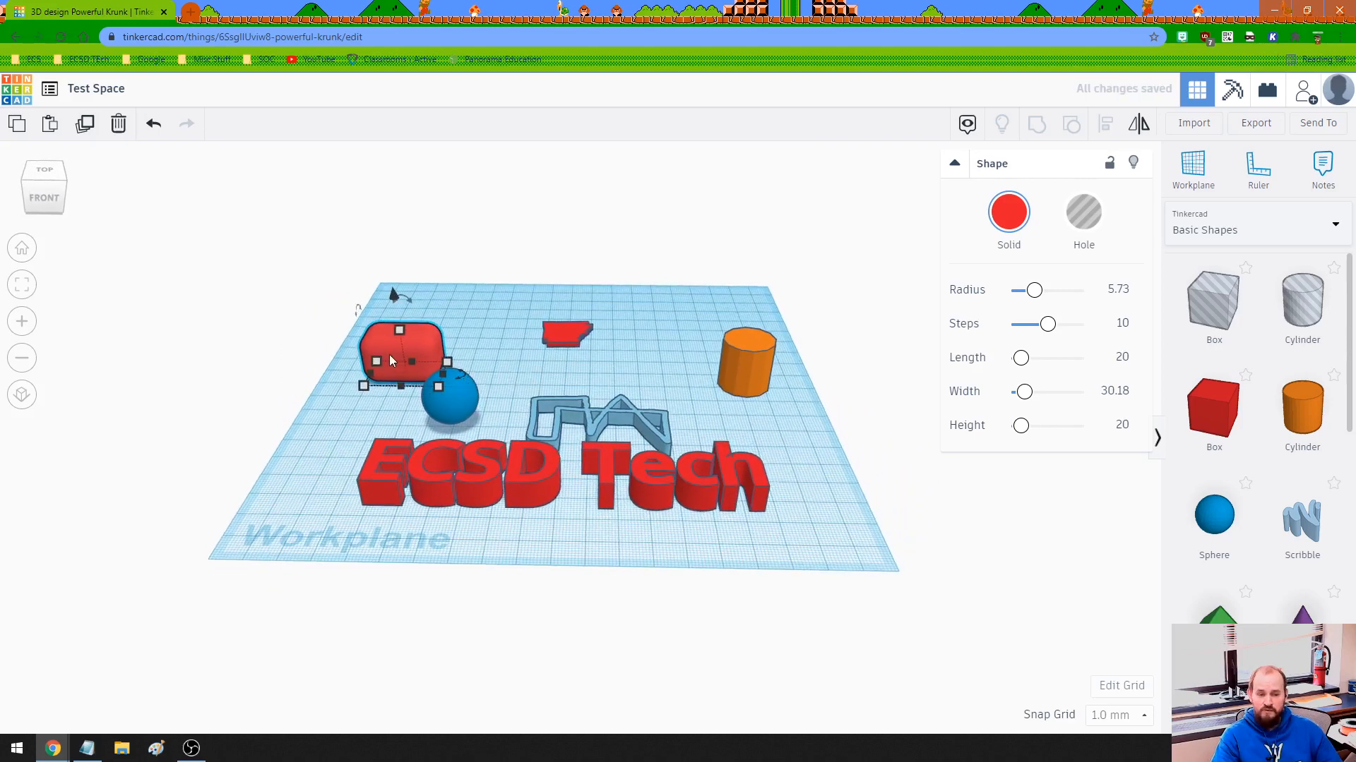
pyautogui.moveTo(390, 357); pyautogui.dragTo(414, 318)
# Rearrange the other shapes: blue sphere to the back right, Arkansas shape to the left side, ECSD Tech text slightly forward and right.
pyautogui.moveTo(459, 385); pyautogui.dragTo(679, 304)
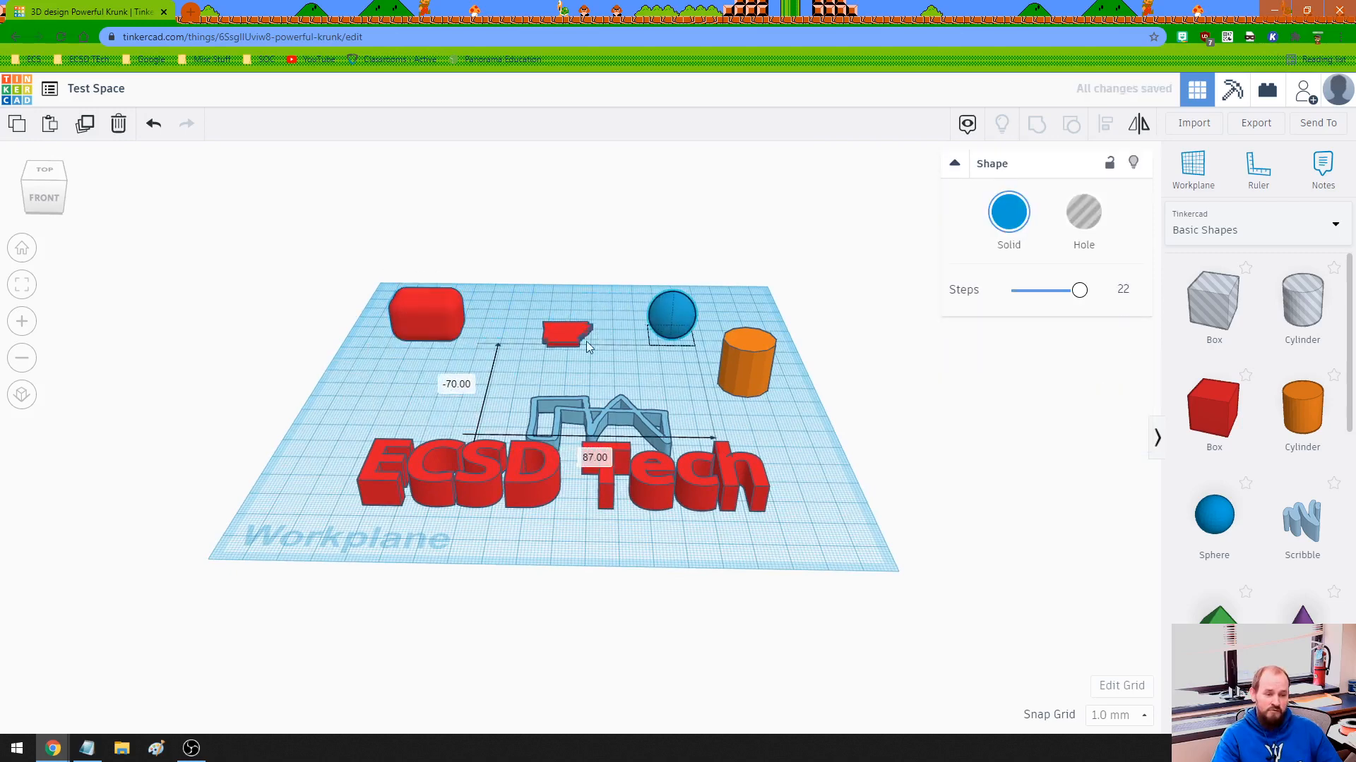
pyautogui.moveTo(569, 334); pyautogui.dragTo(378, 381)
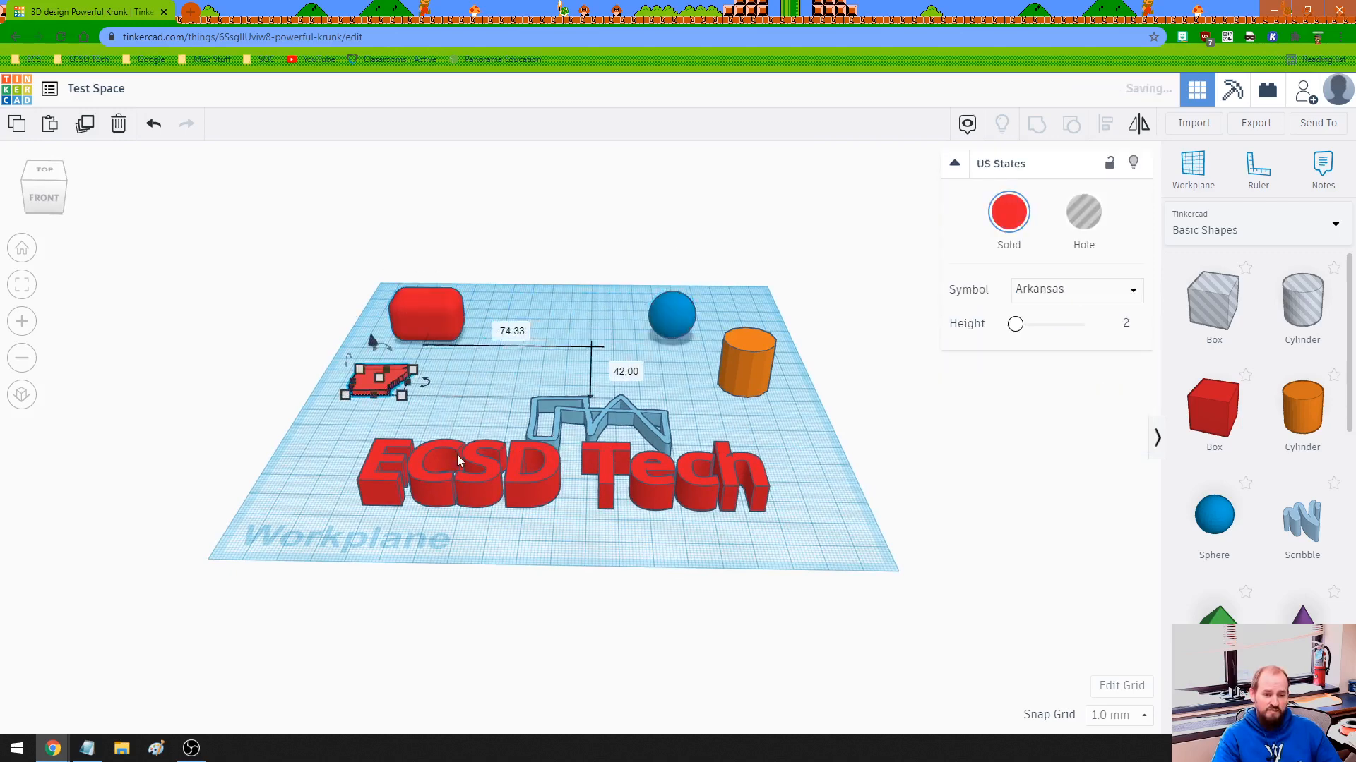
pyautogui.moveTo(477, 478); pyautogui.dragTo(511, 507)
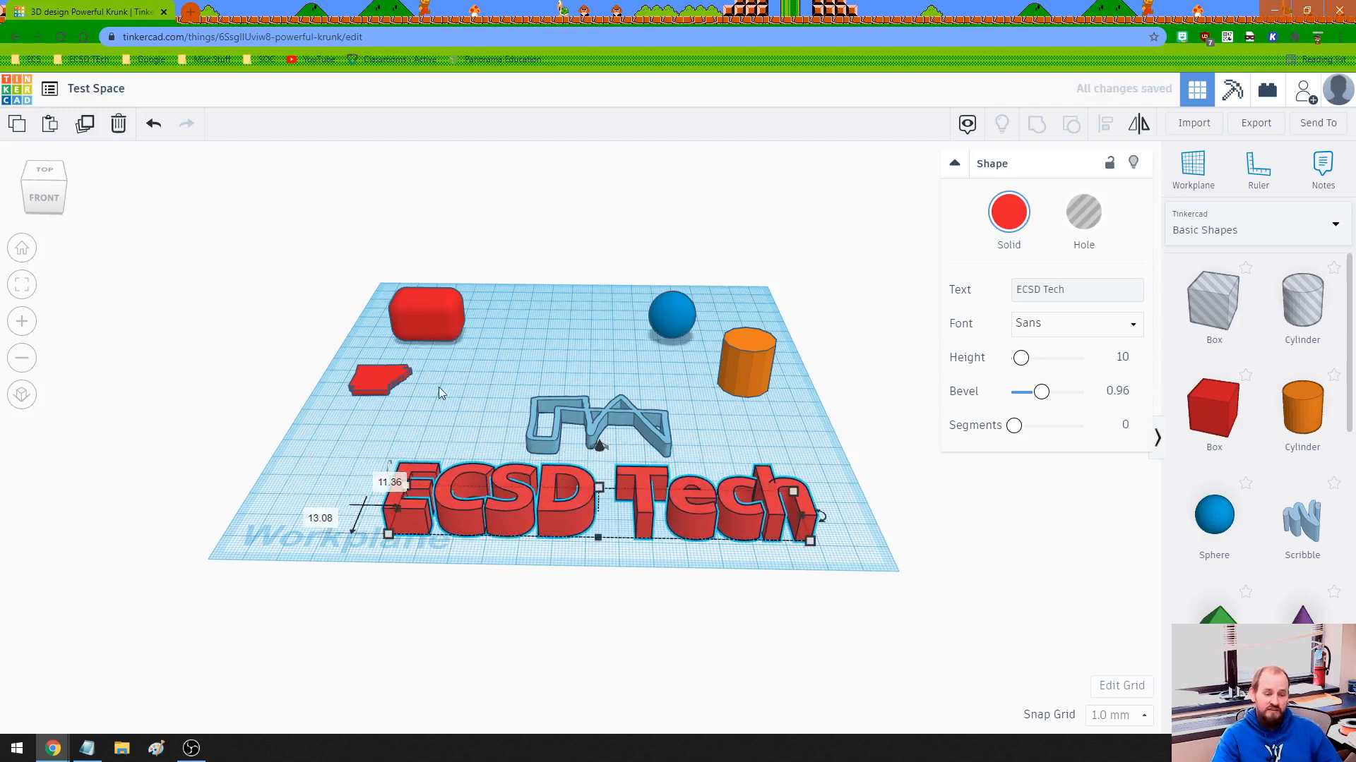
# Bring the red box about 51 mm right and 22 mm forward, and the orange cylinder 52 mm left and 12 mm back beside it.
pyautogui.moveTo(465, 322); pyautogui.dragTo(540, 341)
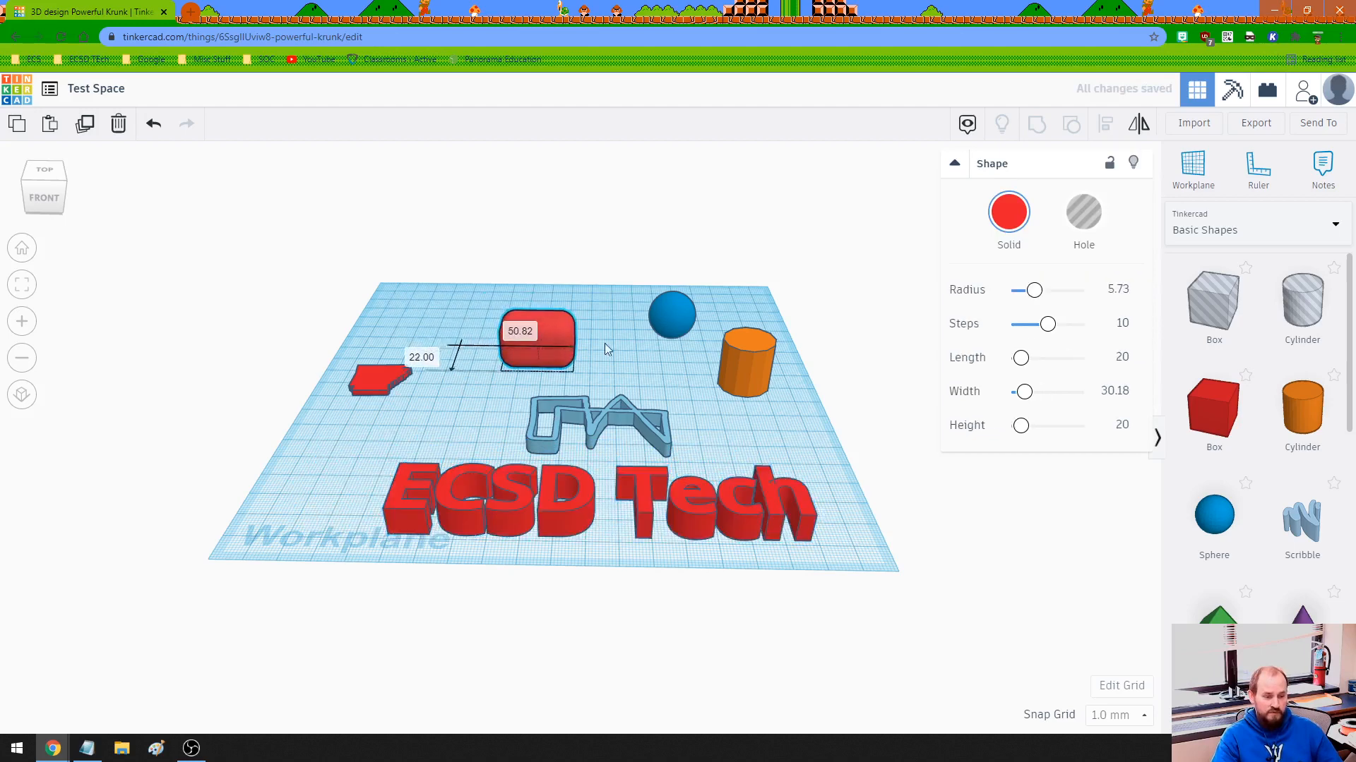
pyautogui.moveTo(743, 370); pyautogui.dragTo(606, 354)
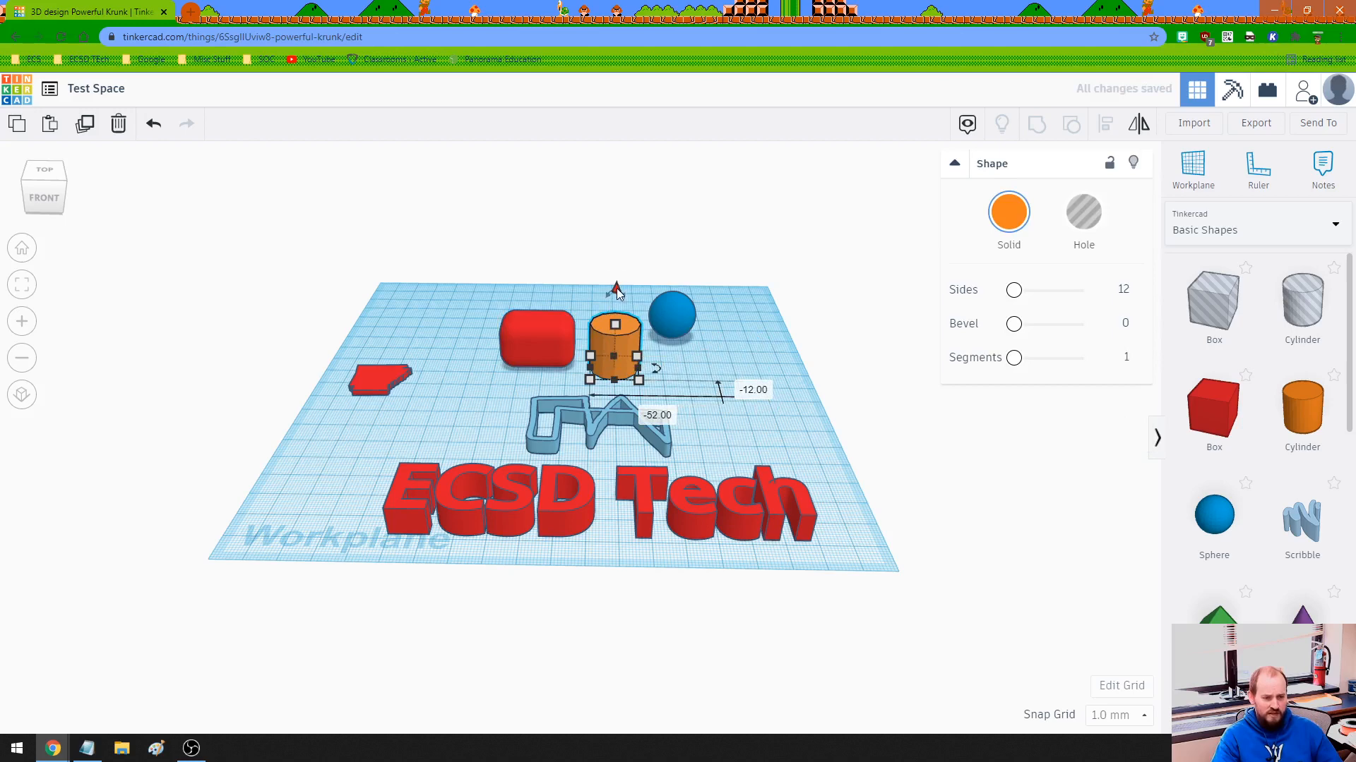
# Raise the orange cylinder 14 mm above the workplane.
pyautogui.scroll(5, 658, 336)
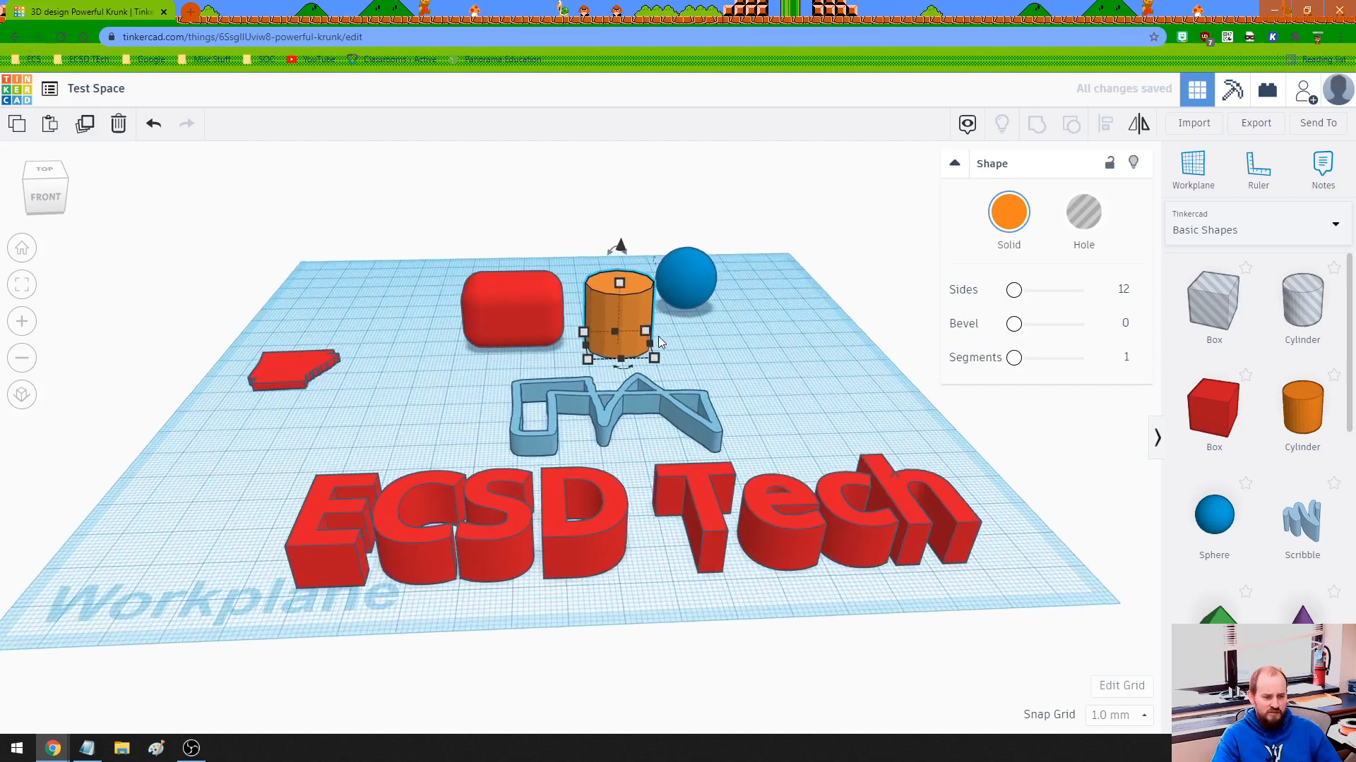
pyautogui.moveTo(625, 350); pyautogui.dragTo(592, 498, button='middle')
pyautogui.scroll(5, 634, 411)
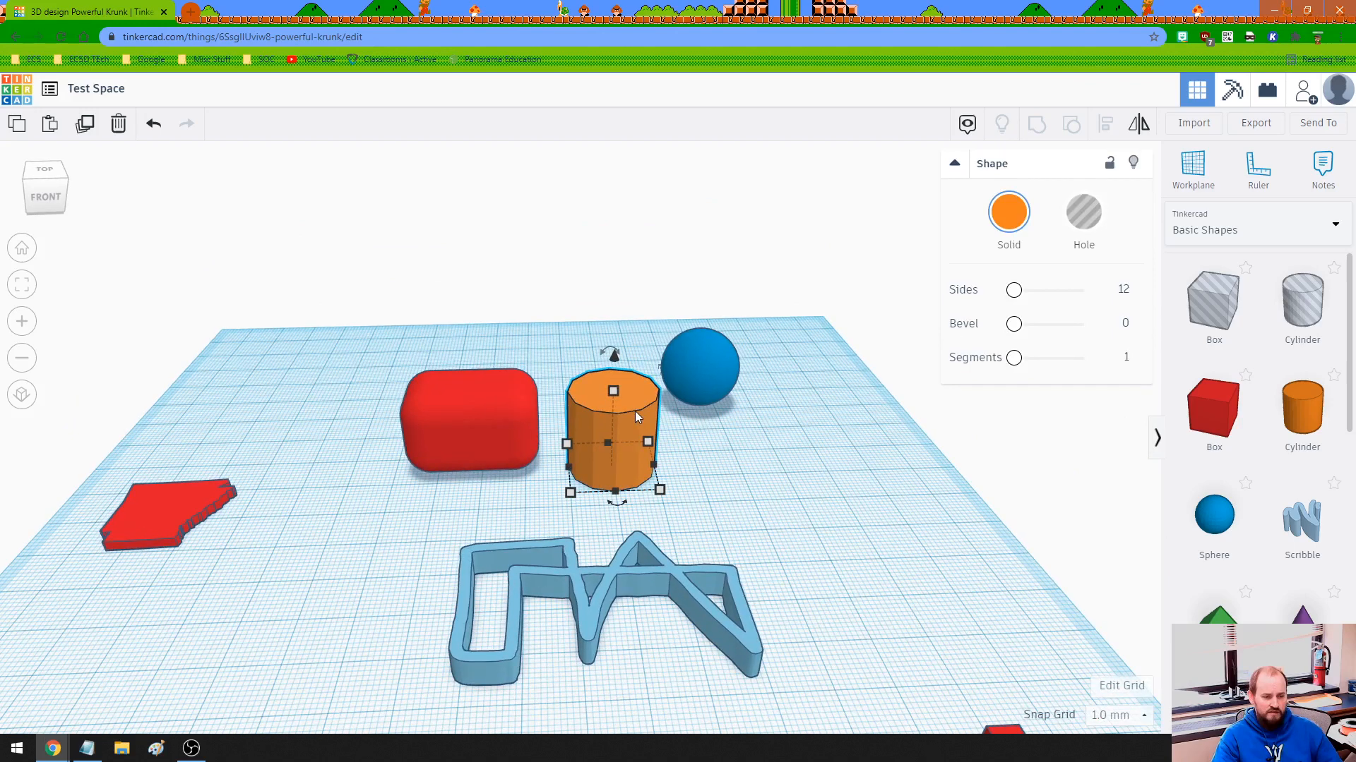
pyautogui.scroll(2, 630, 423)
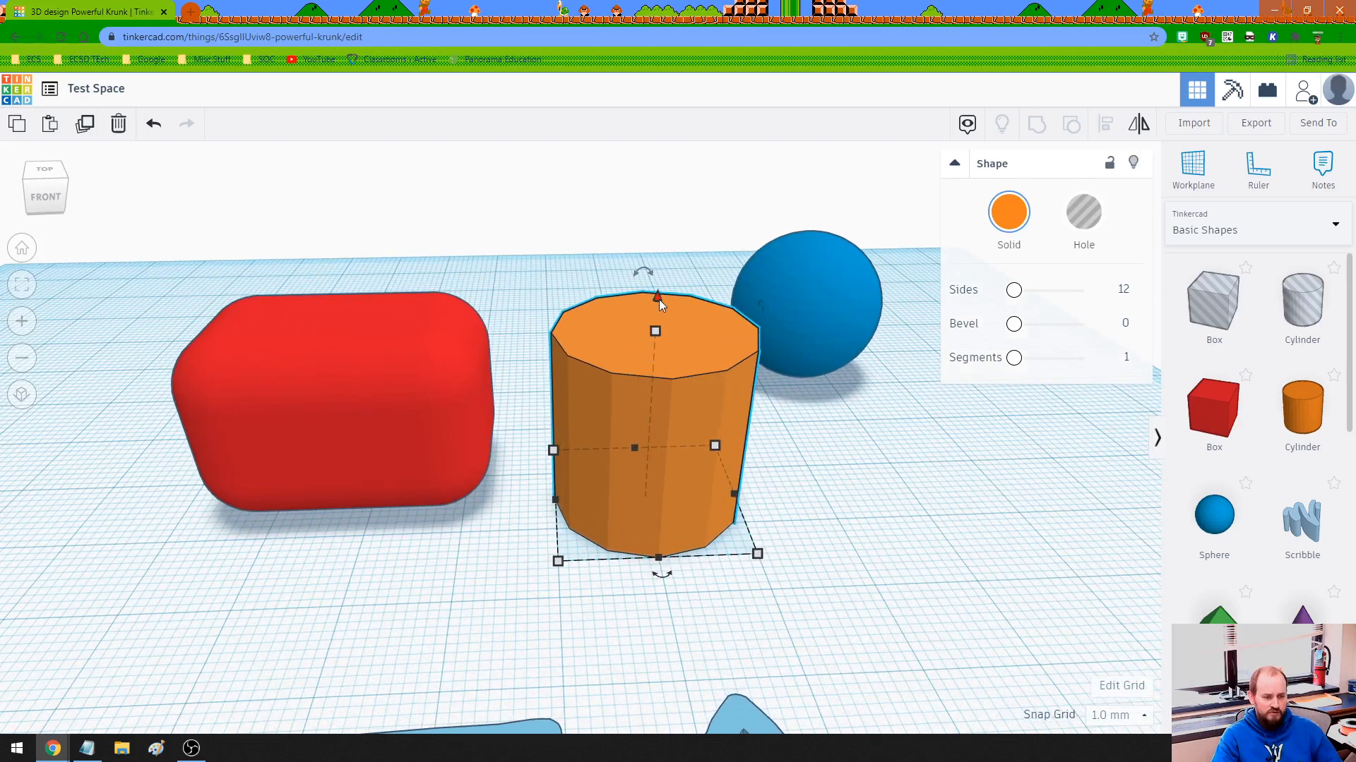
pyautogui.moveTo(657, 299); pyautogui.dragTo(645, 145)
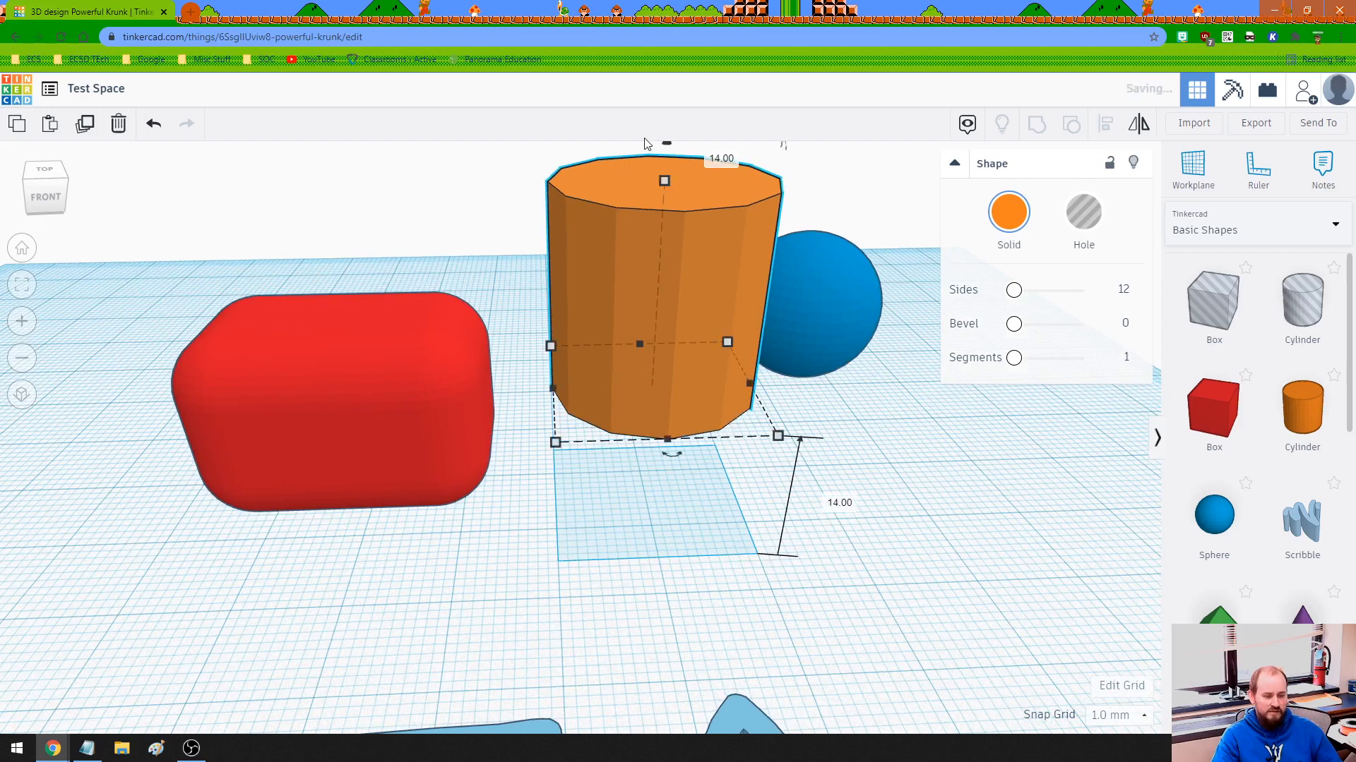
pyautogui.scroll(-2, 519, 352)
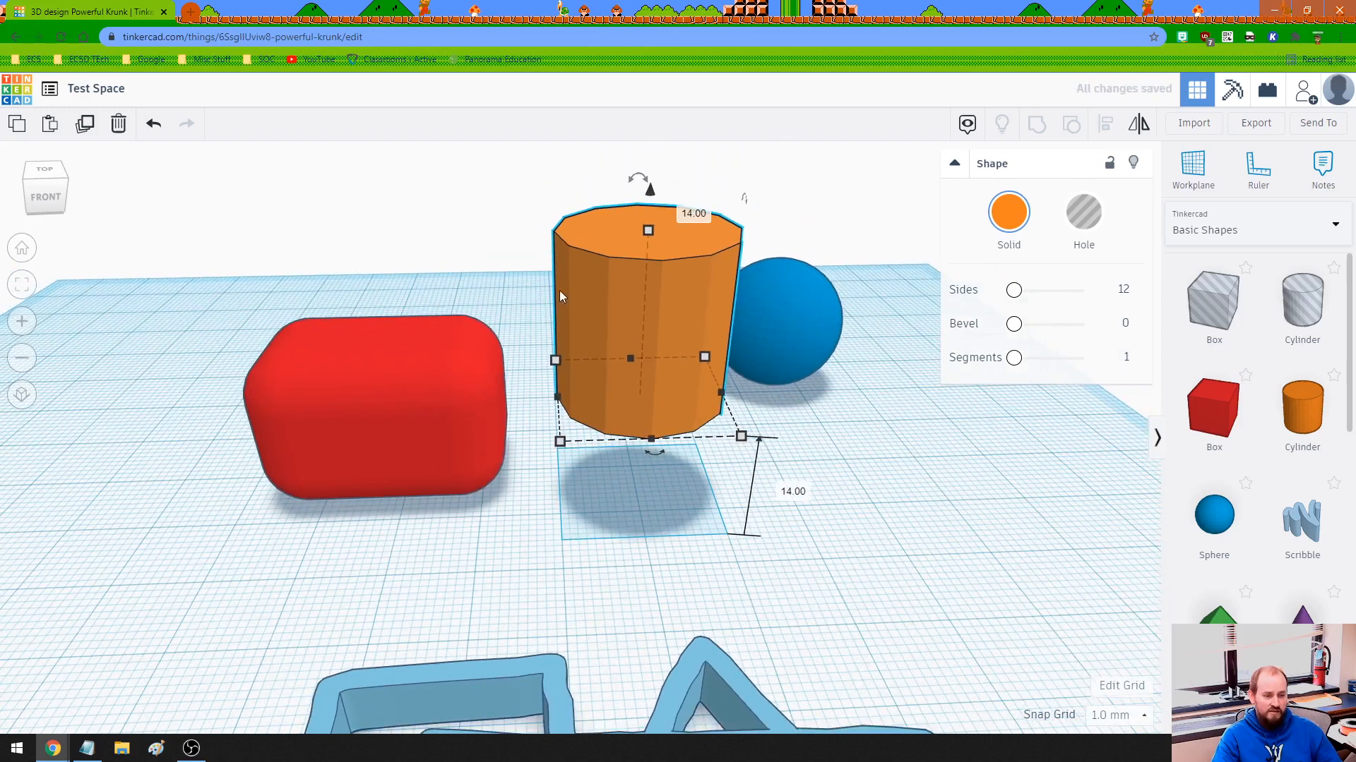
pyautogui.click(650, 192)
# Move the raised cylinder 32 mm left and 9 mm back over the red box, and adjust its elevation to 20 mm so it rests on top.
pyautogui.moveTo(612, 316); pyautogui.dragTo(380, 302)
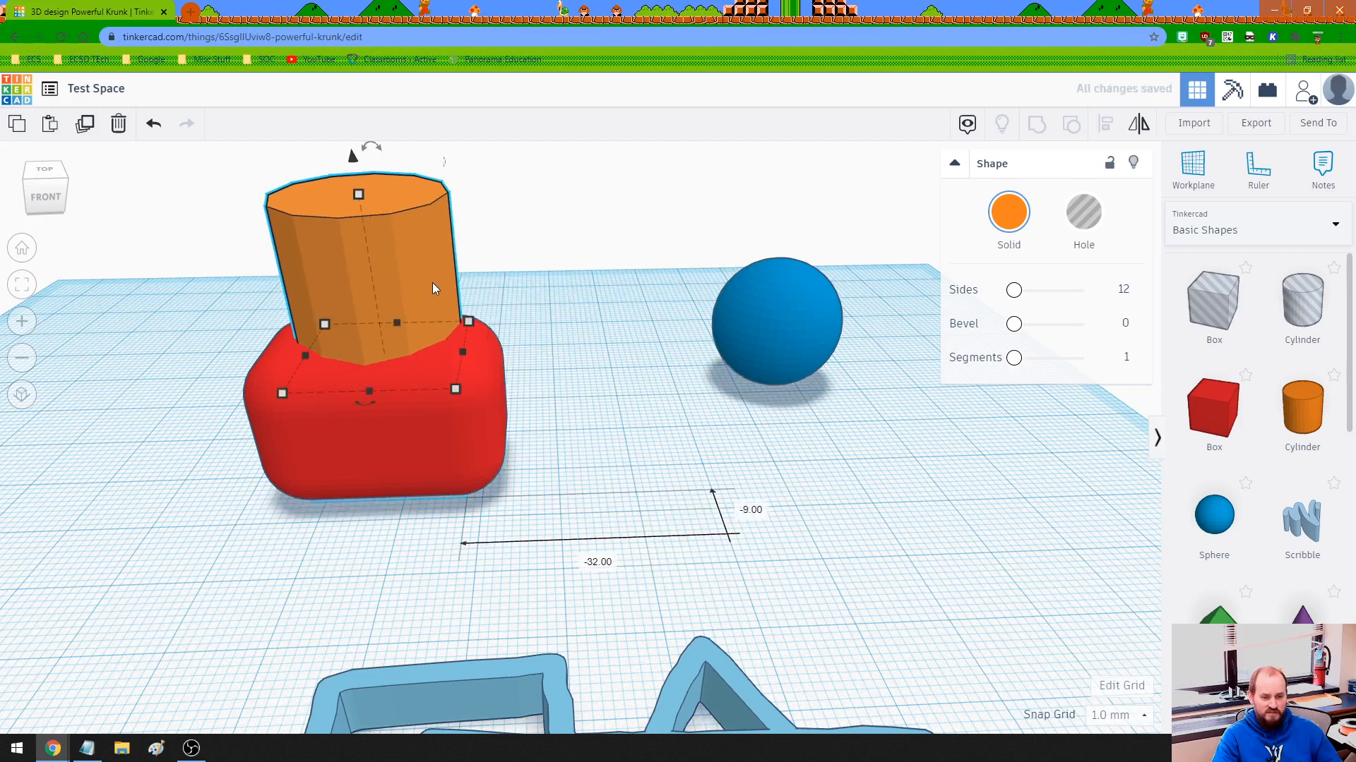
pyautogui.scroll(-2, 432, 283)
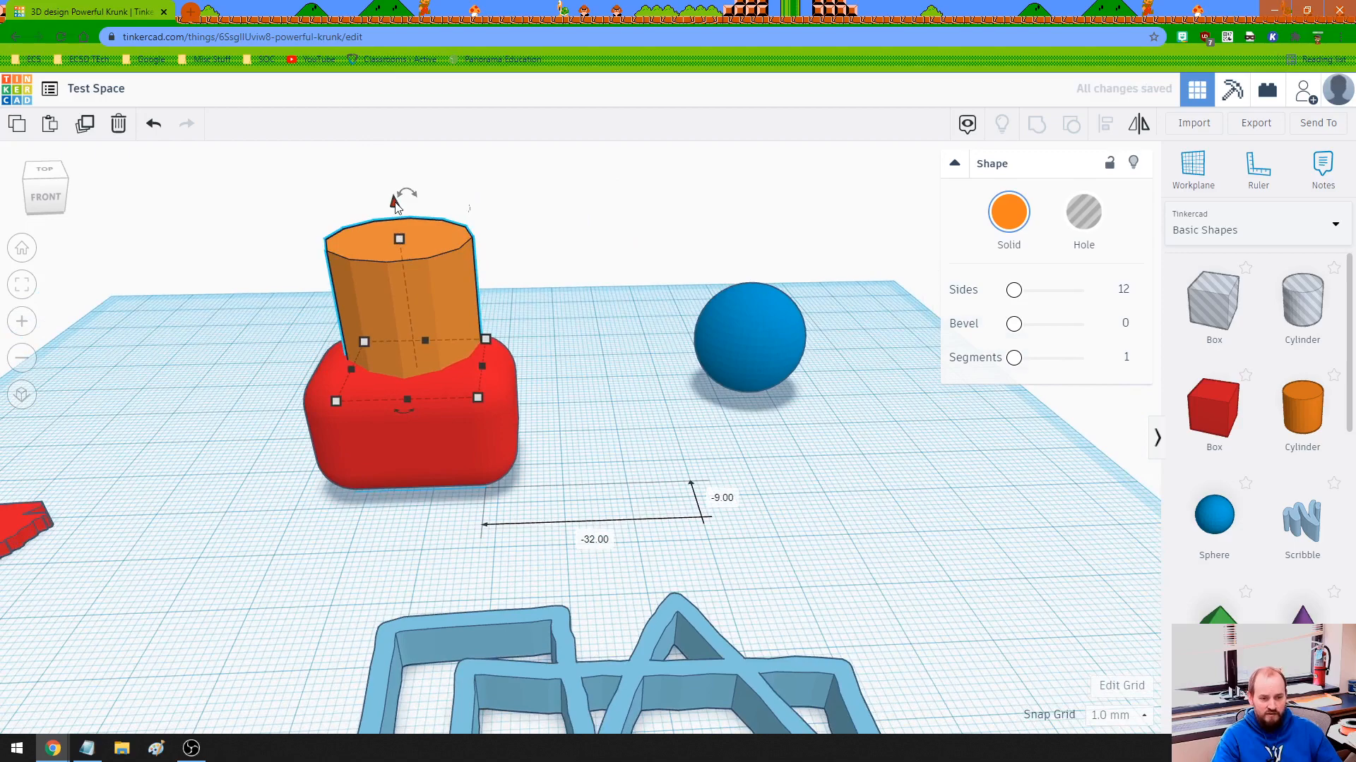
pyautogui.moveTo(394, 204); pyautogui.dragTo(391, 170)
pyautogui.moveTo(550, 291); pyautogui.dragTo(540, 249, button='right')
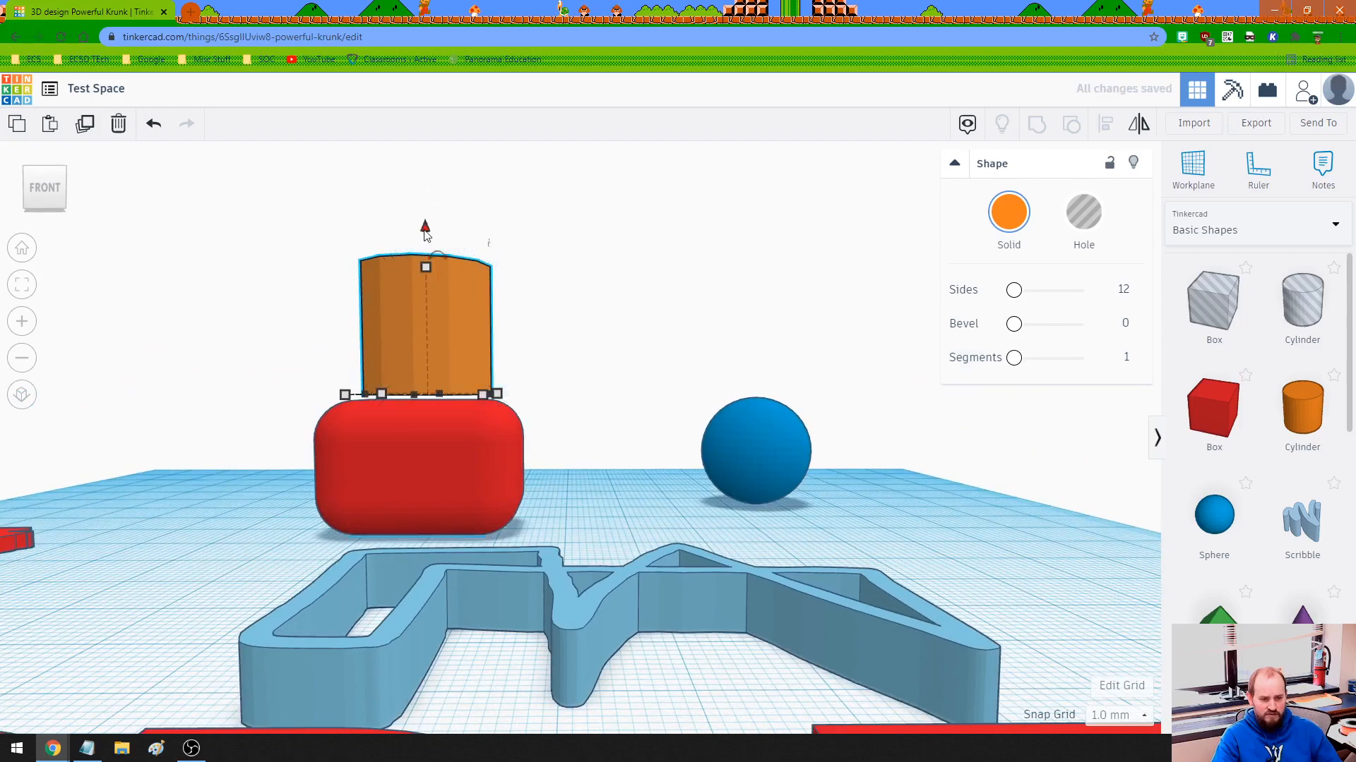
pyautogui.moveTo(425, 233); pyautogui.dragTo(425, 240)
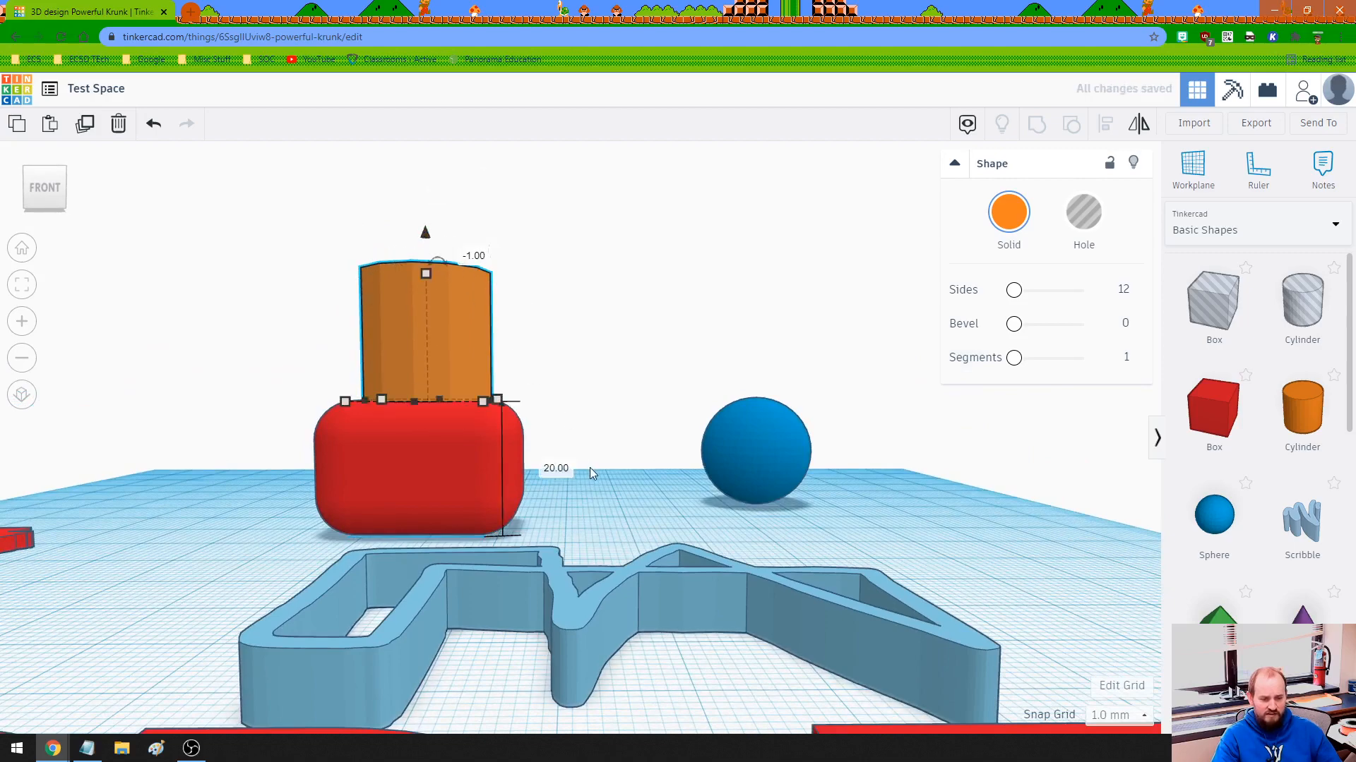
# Shift the cylinder forward on the red box, and nudge it right, left and back in 1 mm grid steps.
pyautogui.moveTo(590, 467); pyautogui.dragTo(501, 562, button='right')
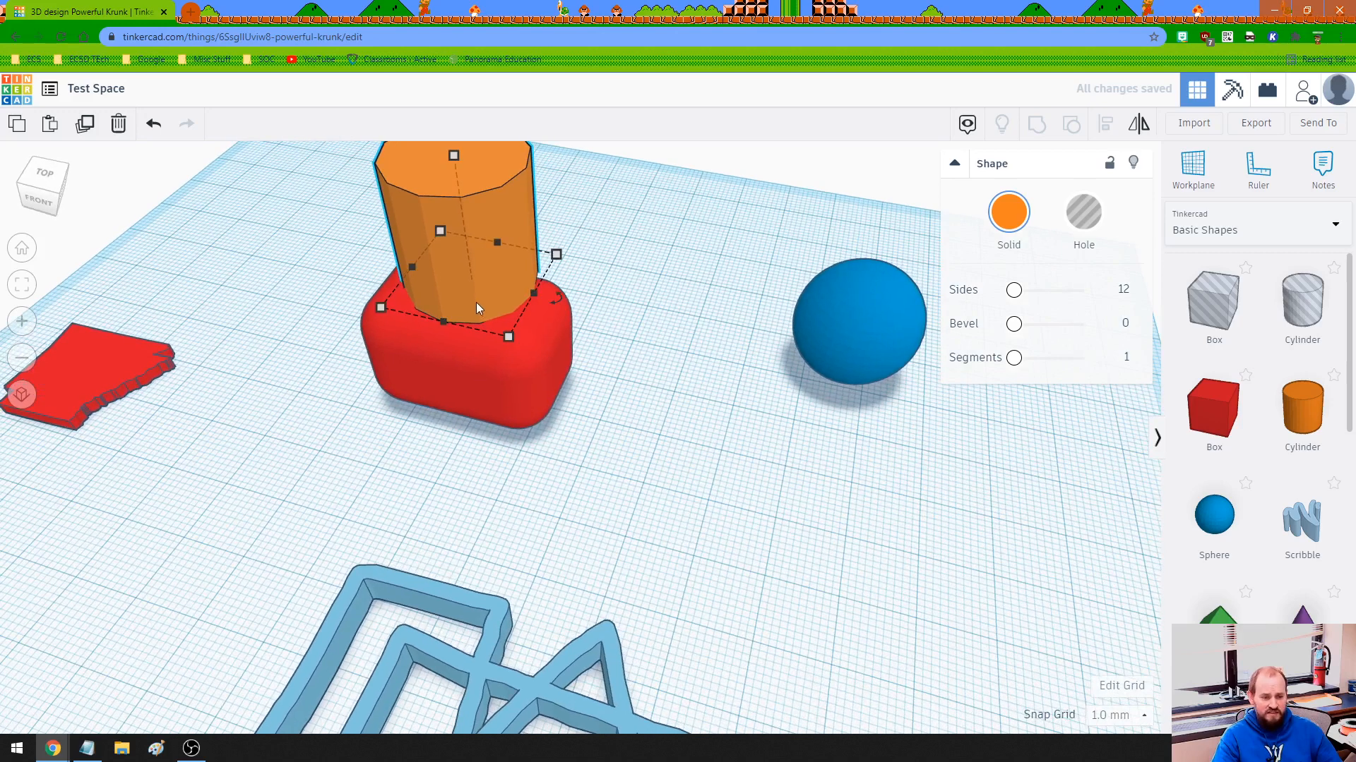
pyautogui.moveTo(467, 309); pyautogui.dragTo(479, 329)
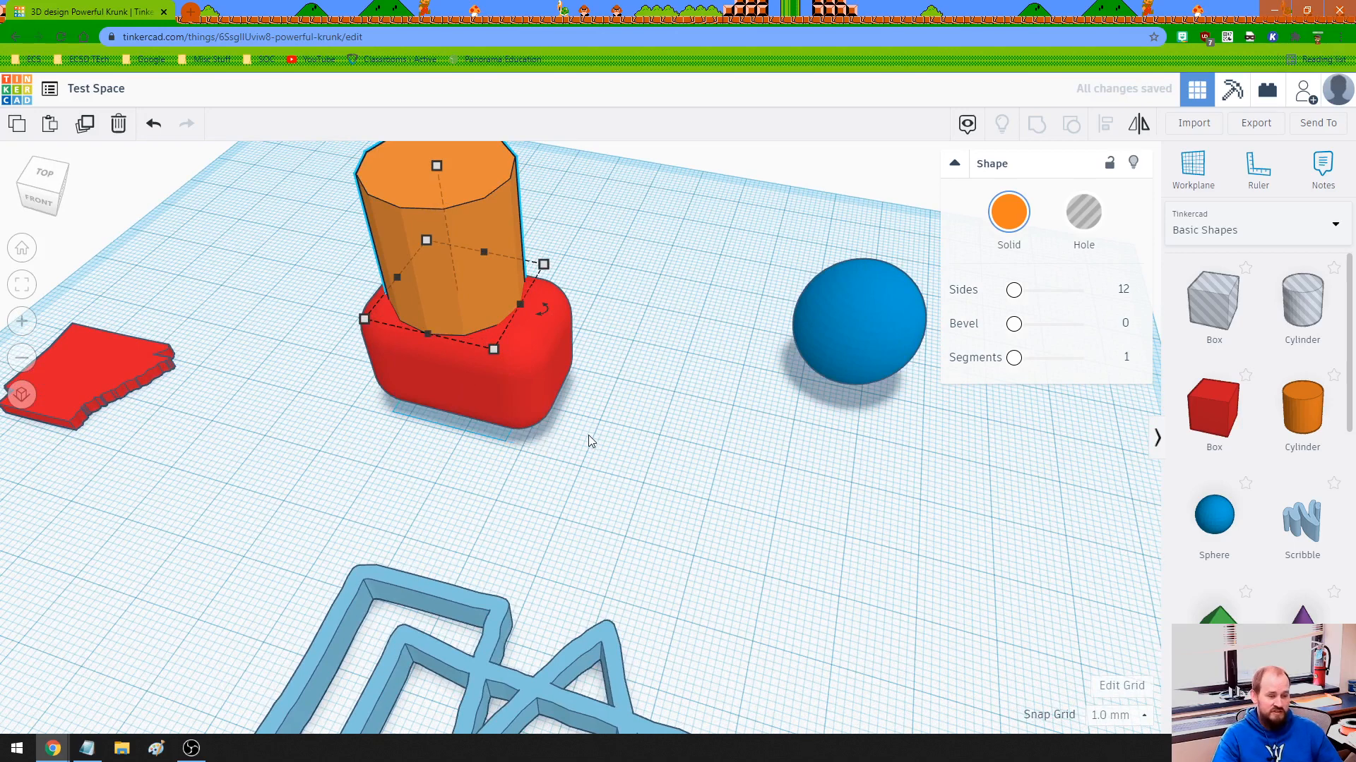
pyautogui.press('Right')
pyautogui.press('Right')
pyautogui.press('Right')
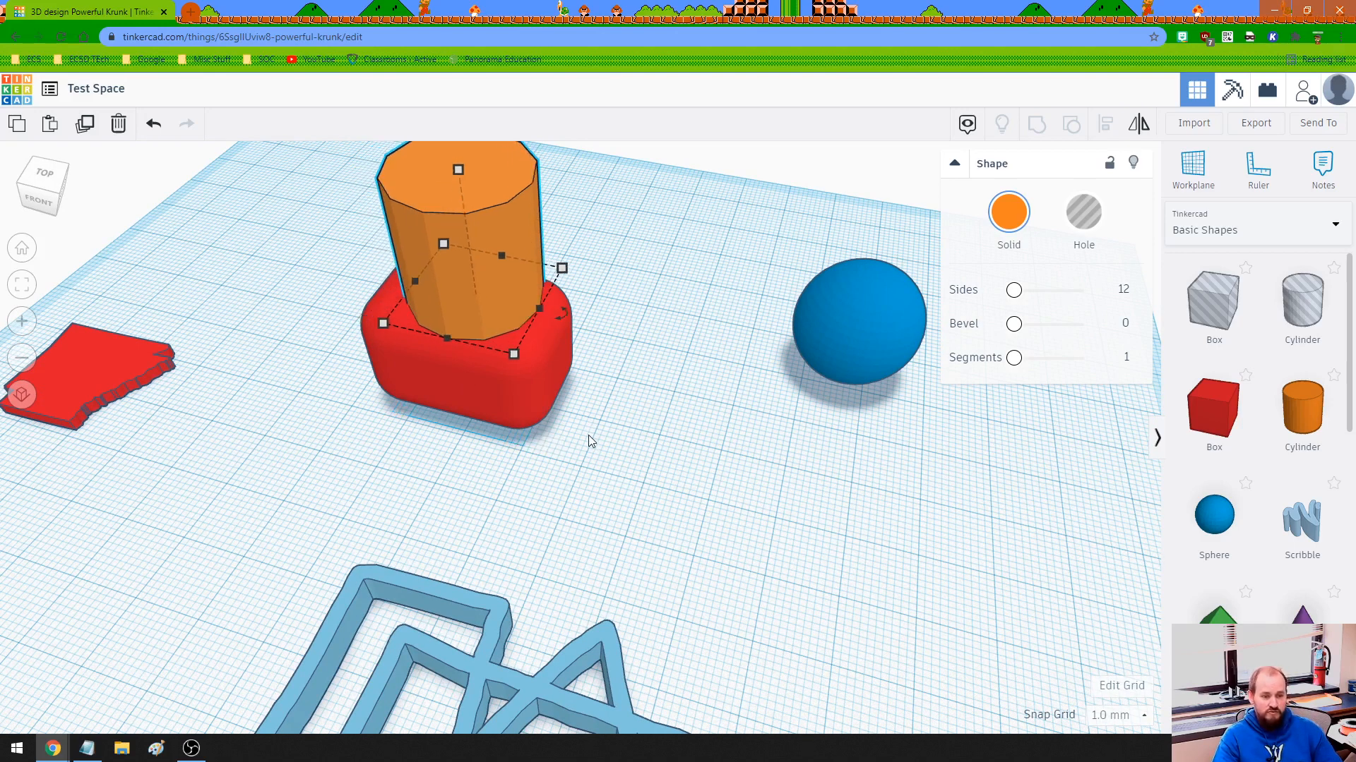
pyautogui.press('Left')
pyautogui.press('Left')
pyautogui.press('Left')
pyautogui.press('Left')
pyautogui.press('Up')
pyautogui.press('Up')
pyautogui.press('Up')
pyautogui.press('Up')
pyautogui.press('Up')
pyautogui.press('Up')
pyautogui.press('Up')
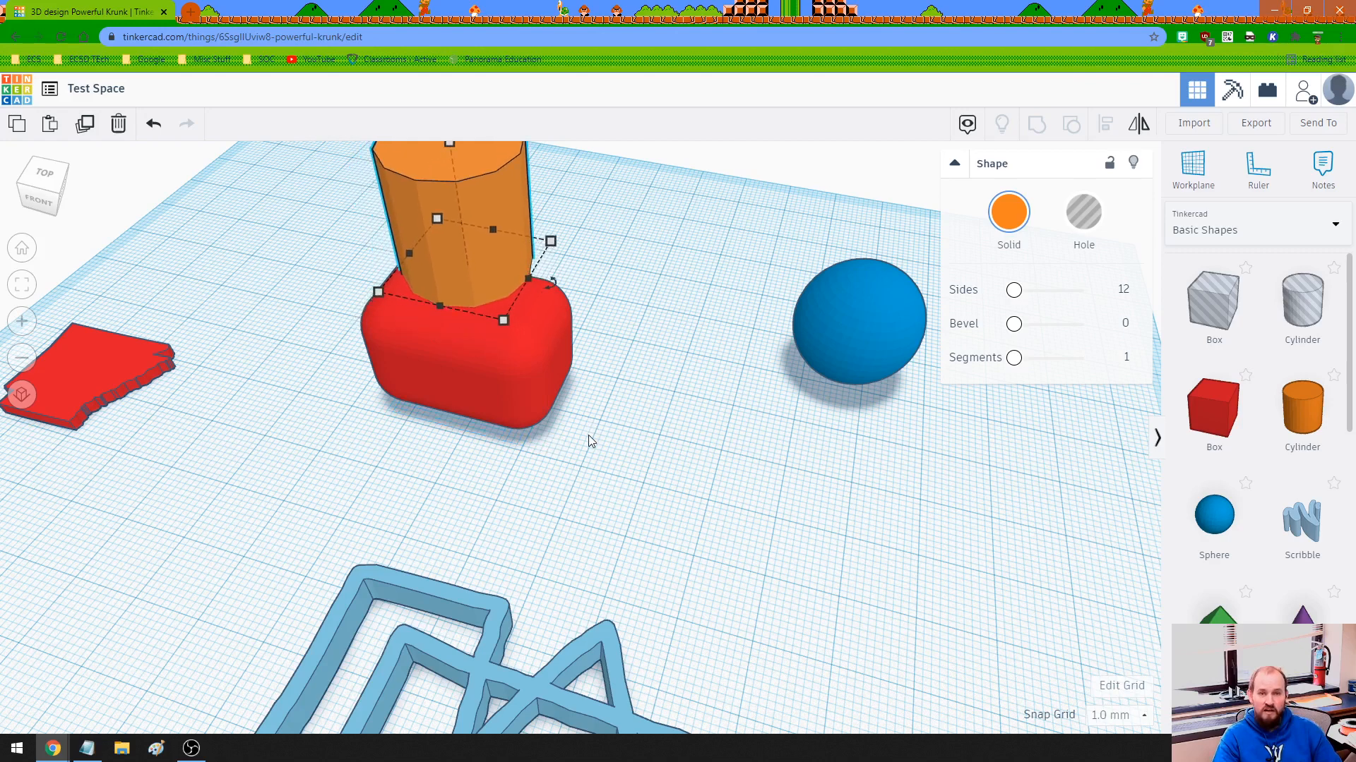
# Nudge the cylinder forward and right until it overhangs the front-right corner of the red box.
pyautogui.press('Down')
pyautogui.press('Down')
pyautogui.press('Down')
pyautogui.press('Down')
pyautogui.press('Down')
pyautogui.press('Down')
pyautogui.press('Down')
pyautogui.press('Down')
pyautogui.press('Down')
pyautogui.press('Down')
pyautogui.press('Right')
pyautogui.press('Right')
pyautogui.press('Right')
pyautogui.press('Right')
pyautogui.press('Right')
pyautogui.press('Right')
pyautogui.press('Right')
pyautogui.press('Right')
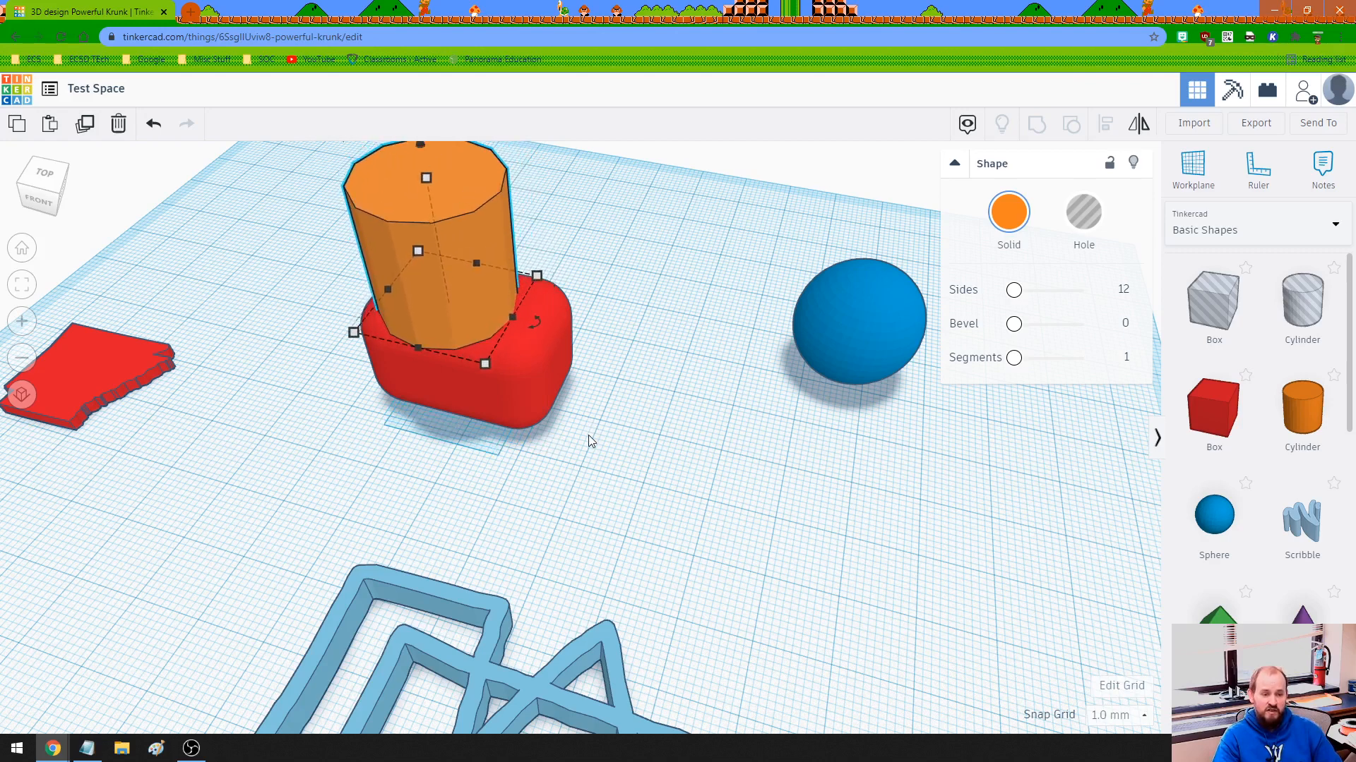
pyautogui.press('Right')
pyautogui.press('Right')
pyautogui.press('Right')
pyautogui.press('Right')
pyautogui.press('Right')
pyautogui.press('Right')
pyautogui.press('Right')
pyautogui.press('Right')
pyautogui.press('Right')
pyautogui.press('Right')
pyautogui.press('Right')
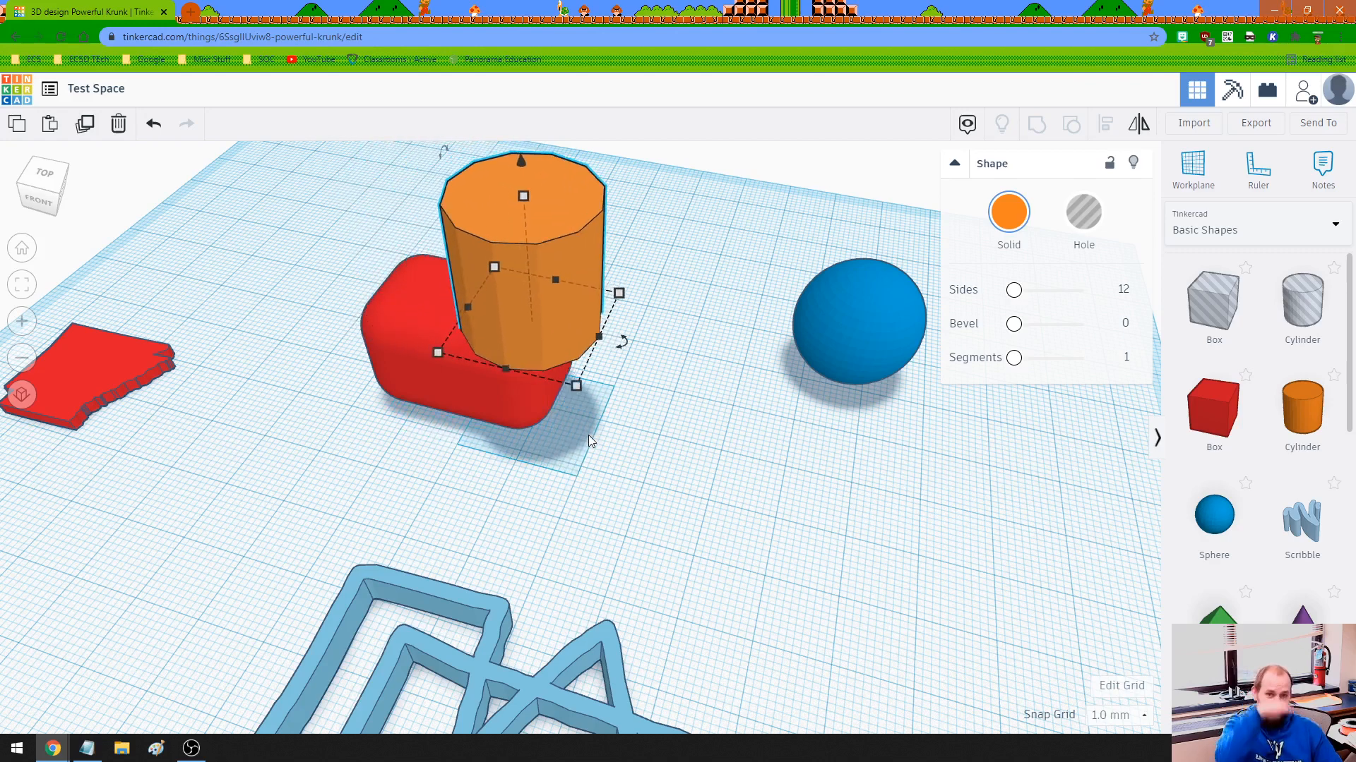
# Nudge the cylinder left and back until it sits over the top of the red box again.
pyautogui.press('Left')
pyautogui.press('Left')
pyautogui.press('Left')
pyautogui.press('Left')
pyautogui.press('Left')
pyautogui.press('Left')
pyautogui.press('Left')
pyautogui.press('Left')
pyautogui.press('Left')
pyautogui.press('Up')
pyautogui.press('Up')
pyautogui.press('Up')
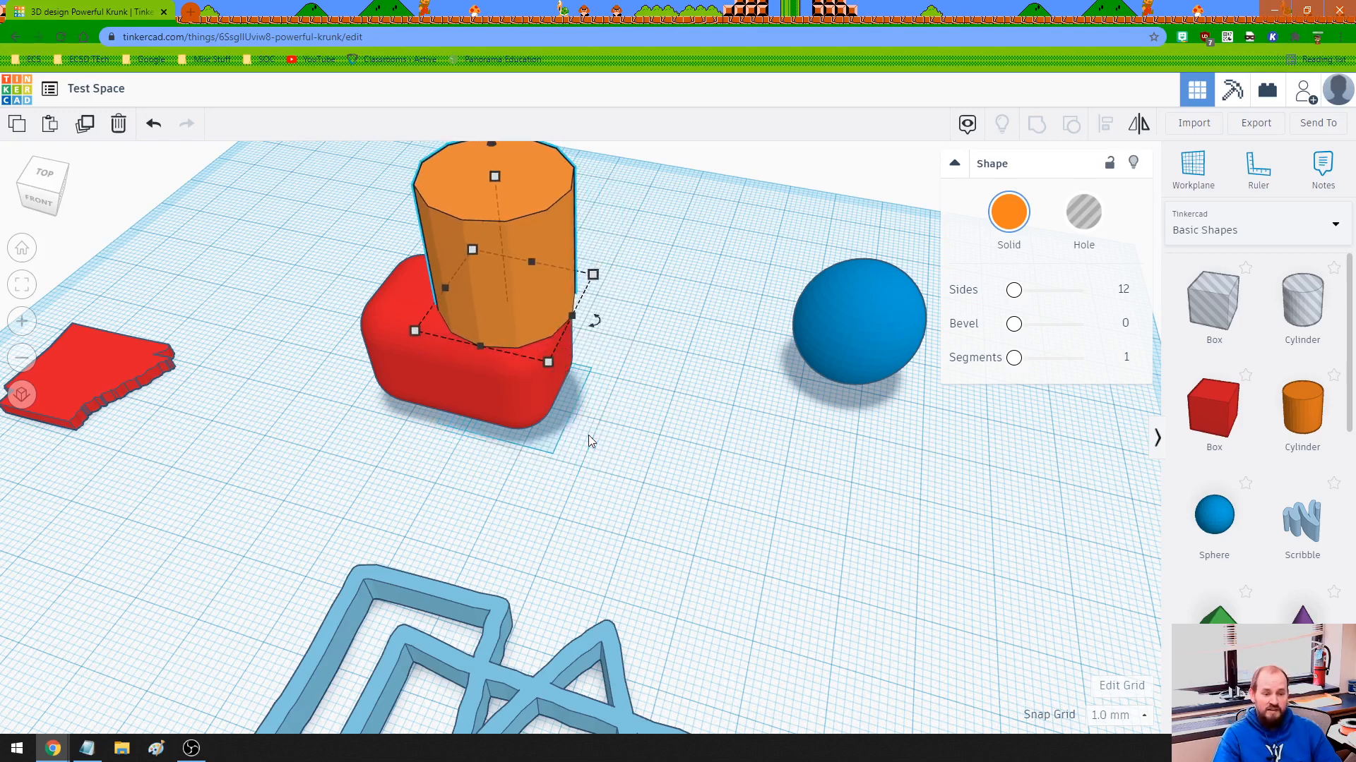
pyautogui.press('Left')
pyautogui.press('Left')
pyautogui.press('Left')
pyautogui.press('Up')
pyautogui.press('Up')
# Fine-tune the cylinder's position with small forward nudges and shift it toward the right part of the red box.
pyautogui.press('Left')
pyautogui.press('Left')
pyautogui.press('Left')
pyautogui.press('Up')
pyautogui.press('Up')
pyautogui.press('Up')
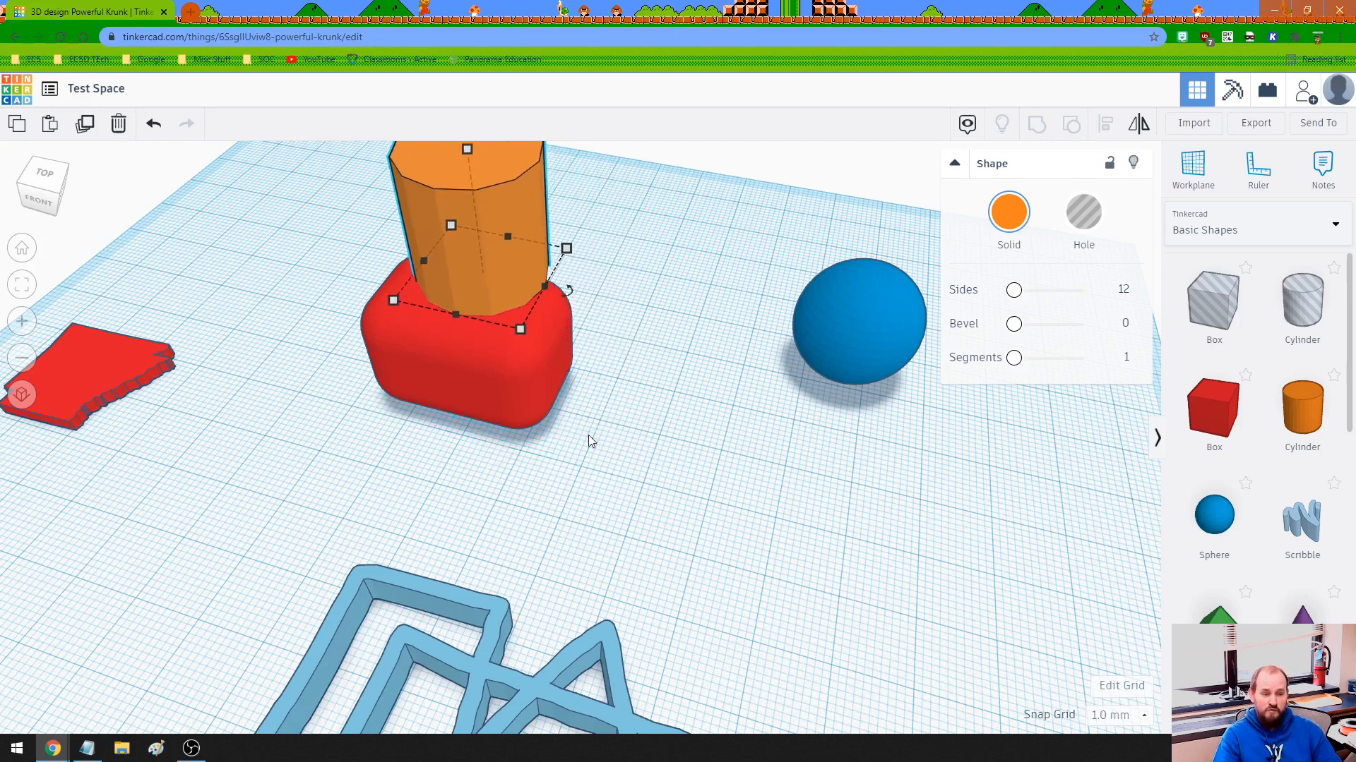
pyautogui.press('Left')
pyautogui.press('Down')
pyautogui.press('Down')
pyautogui.press('Down')
pyautogui.press('Down')
pyautogui.press('Right')
pyautogui.press('Down')
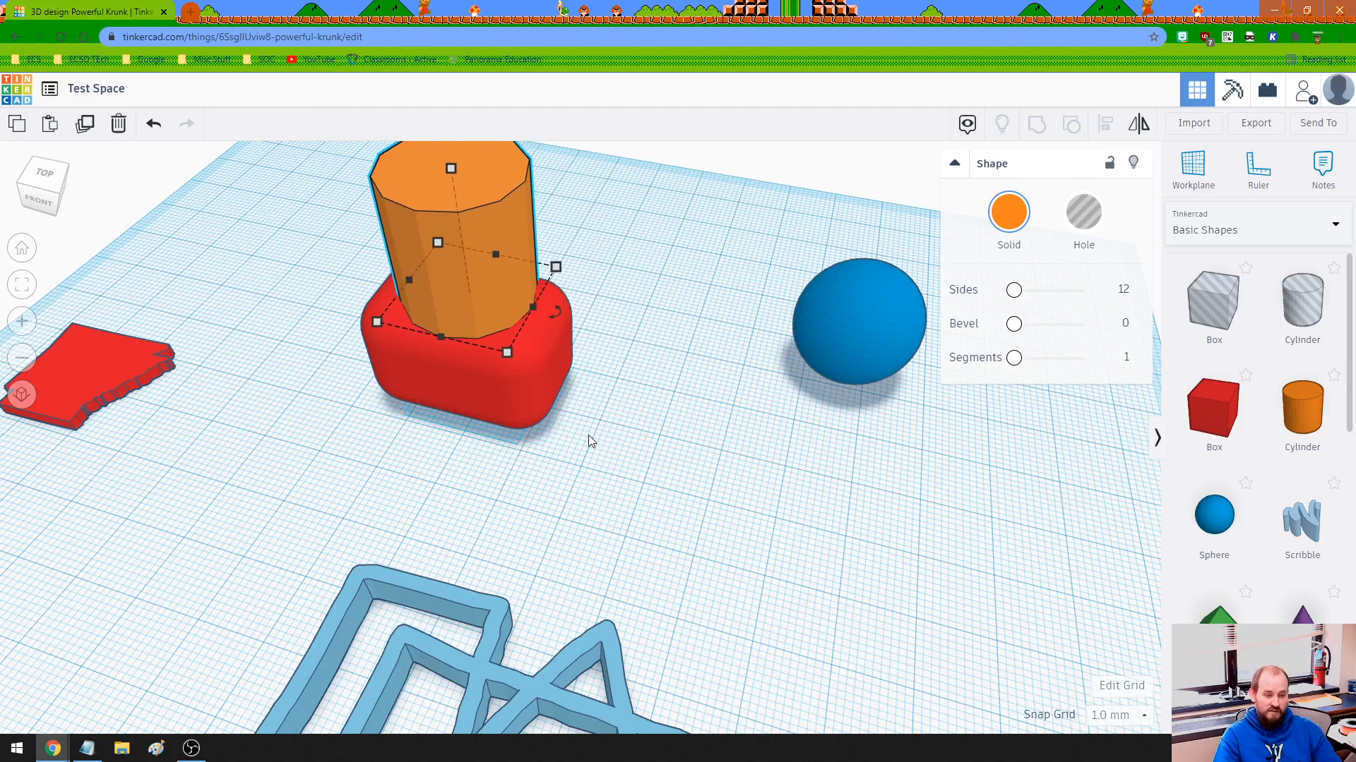
pyautogui.moveTo(554, 512); pyautogui.dragTo(591, 493, button='right')
pyautogui.press('Right')
pyautogui.press('Right')
pyautogui.press('Right')
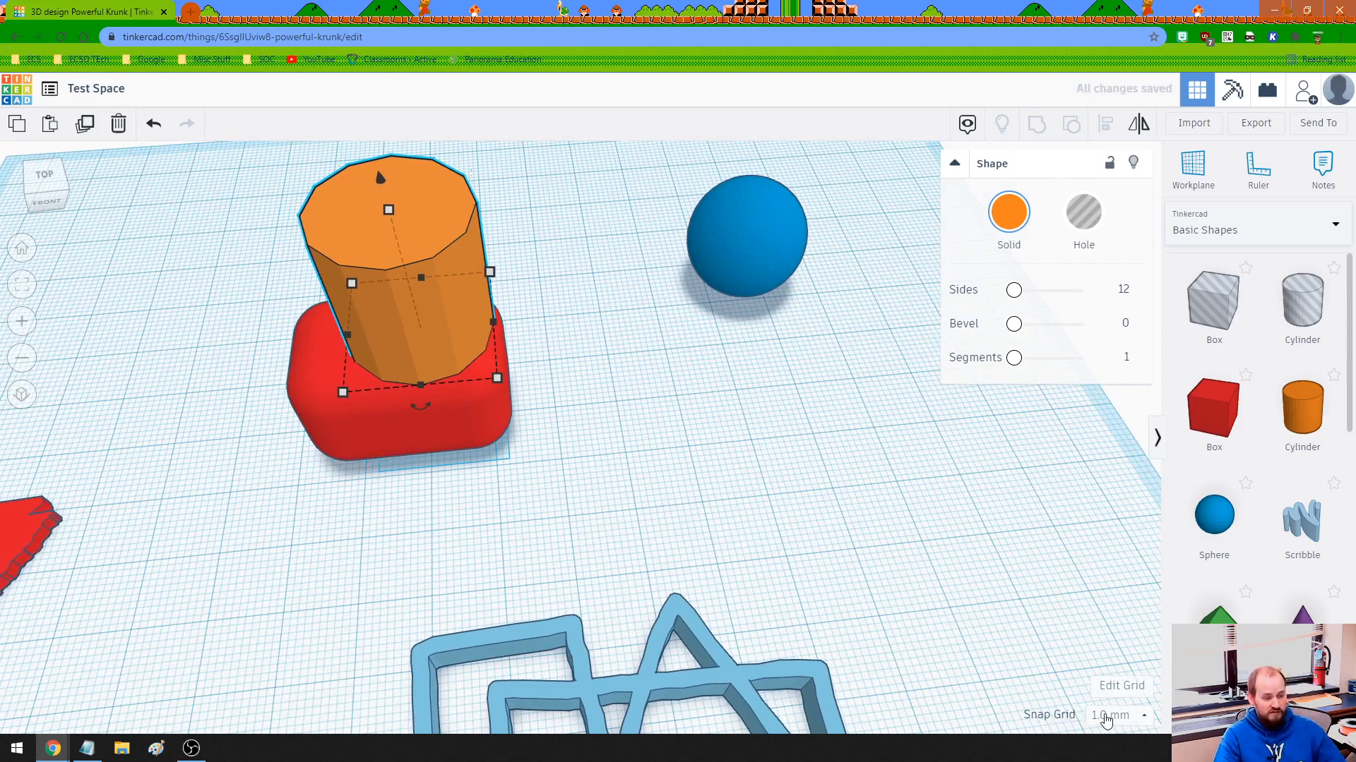
# Turn the snap grid off and nudge the cylinder slightly right in the finest increments.
pyautogui.click(1106, 717)
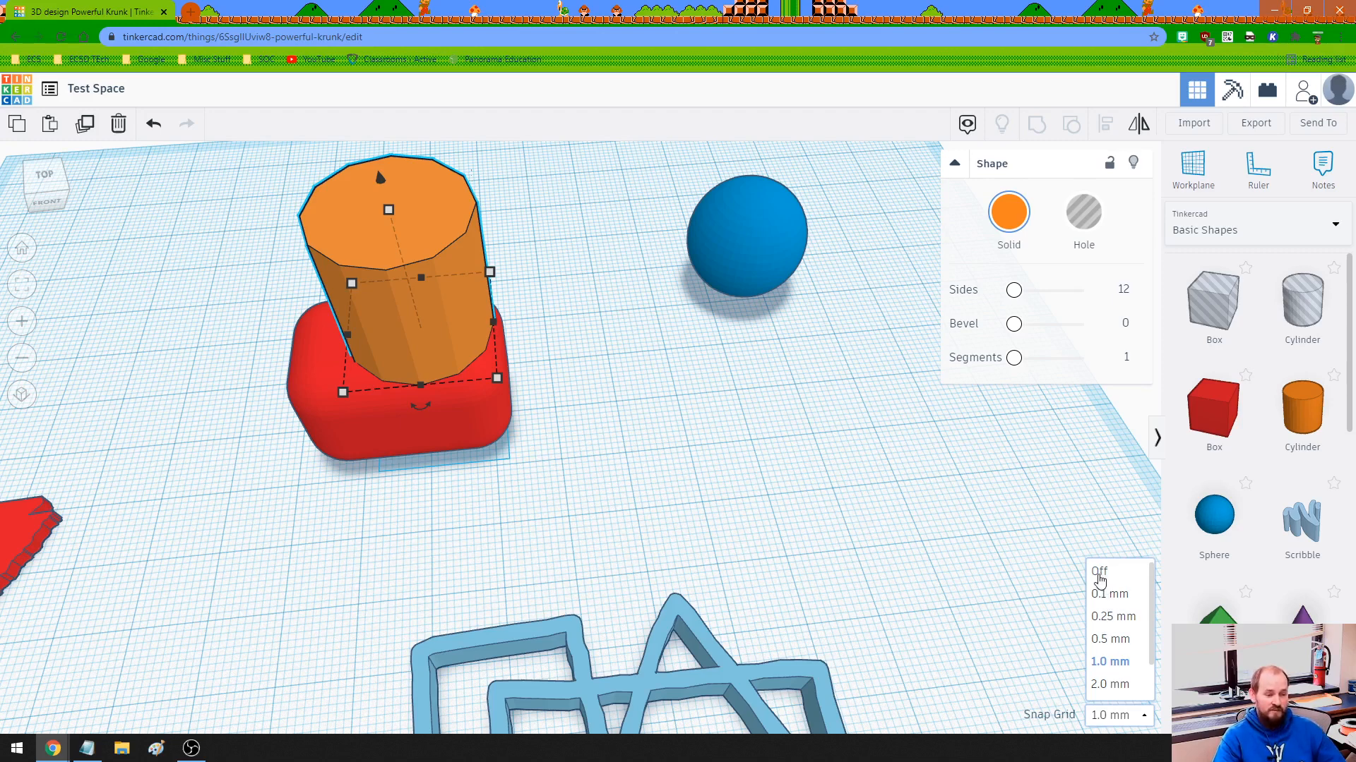
pyautogui.click(1100, 572)
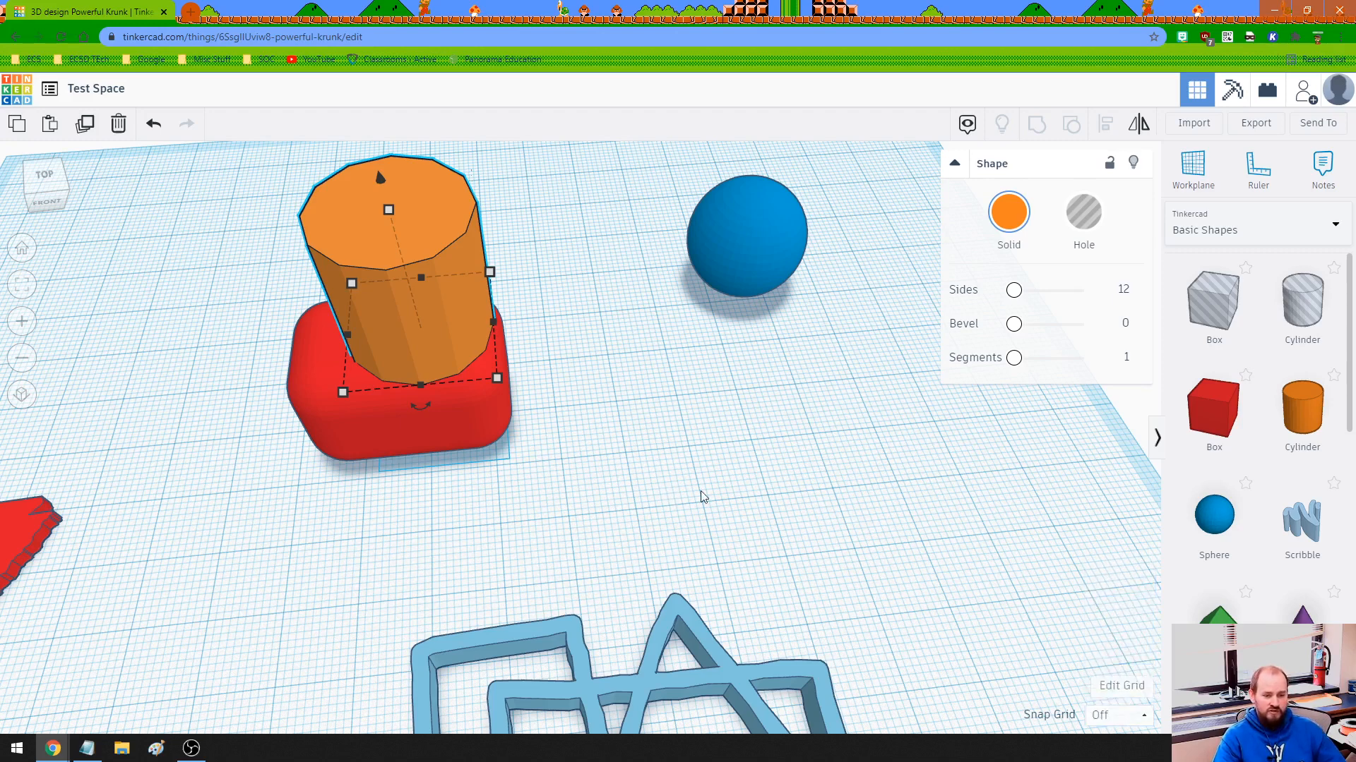
pyautogui.moveTo(702, 493); pyautogui.dragTo(616, 392, button='right')
pyautogui.scroll(5, 615, 388)
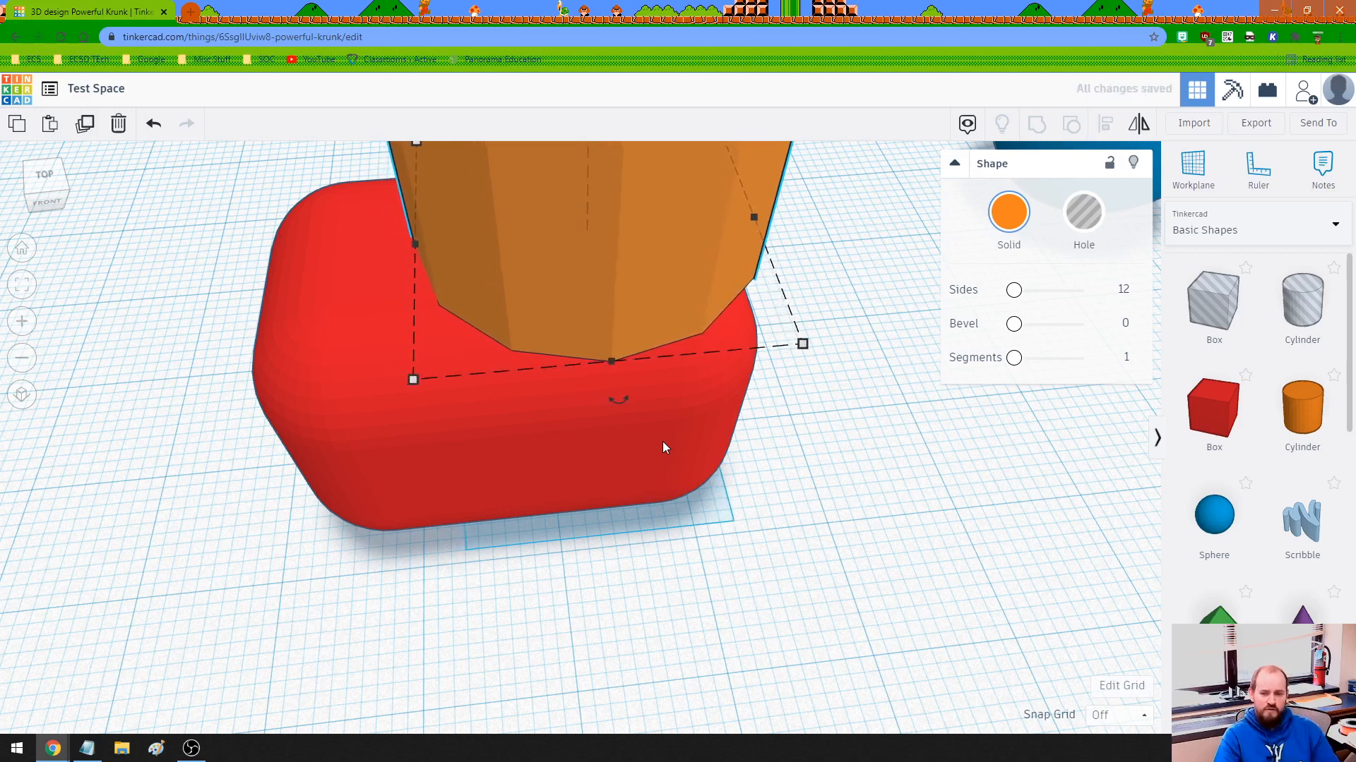
pyautogui.press('Right')
pyautogui.press('Right')
pyautogui.press('Right')
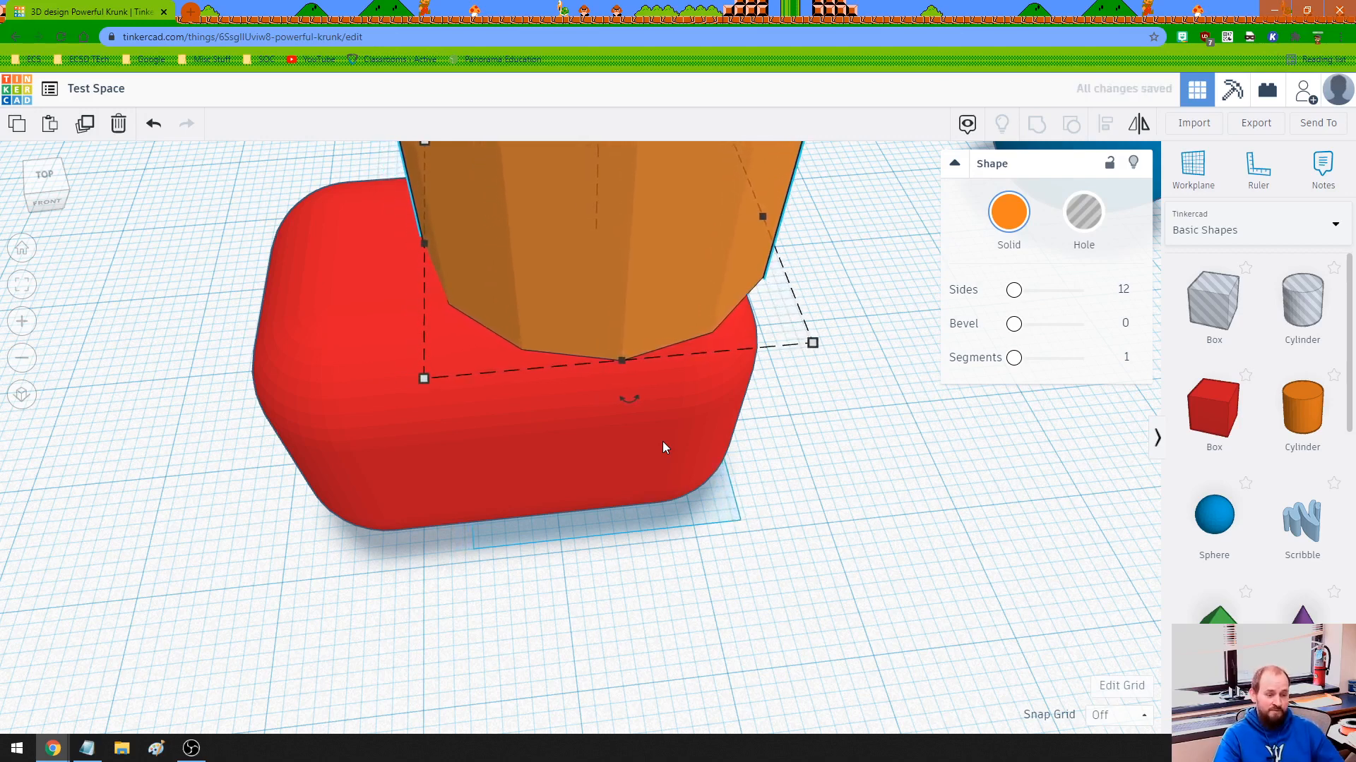
# Set the snap grid to 0.25 mm and nudge the cylinder a few increments left.
pyautogui.click(1105, 715)
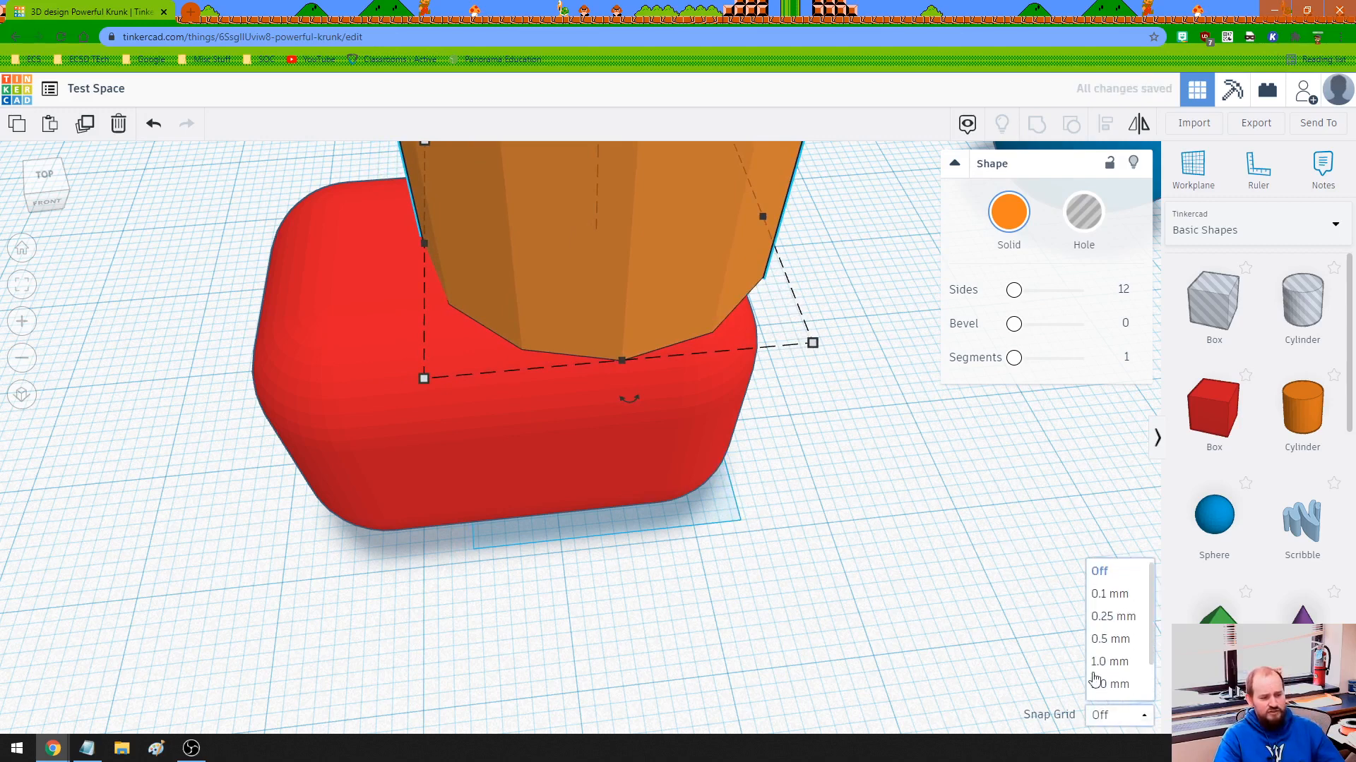
pyautogui.click(1104, 619)
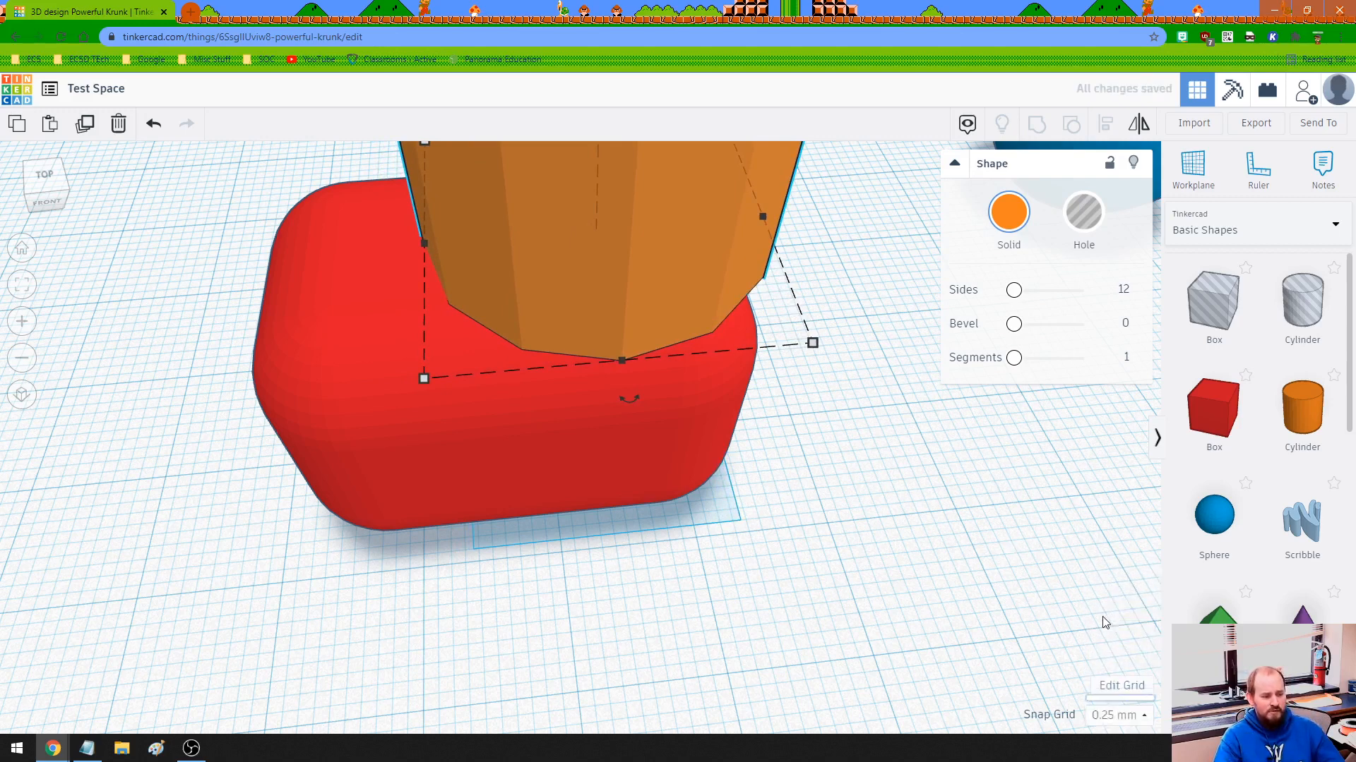
pyautogui.press('Left')
pyautogui.press('Left')
pyautogui.press('Left')
pyautogui.press('Left')
pyautogui.press('Left')
pyautogui.press('Left')
pyautogui.press('Left')
pyautogui.press('Left')
pyautogui.press('Left')
pyautogui.press('Left')
pyautogui.press('Left')
pyautogui.press('Left')
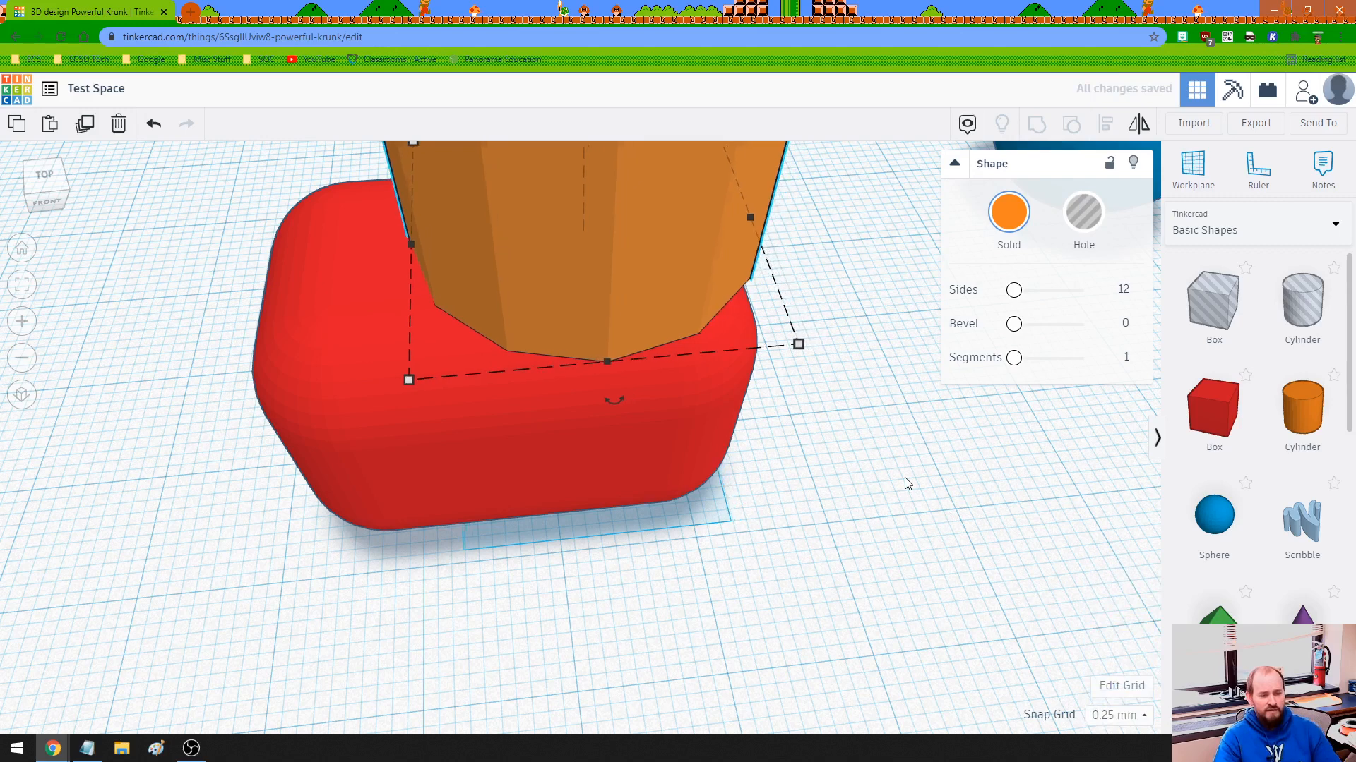
# Nudge the cylinder left in 0.25 mm increments and slightly back right until it sits centrally over the red box.
pyautogui.press('Left')
pyautogui.press('Left')
pyautogui.press('Left')
pyautogui.press('Left')
pyautogui.press('Left')
pyautogui.press('Left')
pyautogui.press('Left')
pyautogui.press('Left')
pyautogui.press('Left')
pyautogui.press('Left')
pyautogui.press('Left')
pyautogui.press('Left')
pyautogui.press('Left')
pyautogui.press('Left')
pyautogui.press('Left')
pyautogui.press('Left')
pyautogui.press('Left')
pyautogui.press('Left')
pyautogui.press('Left')
pyautogui.press('Left')
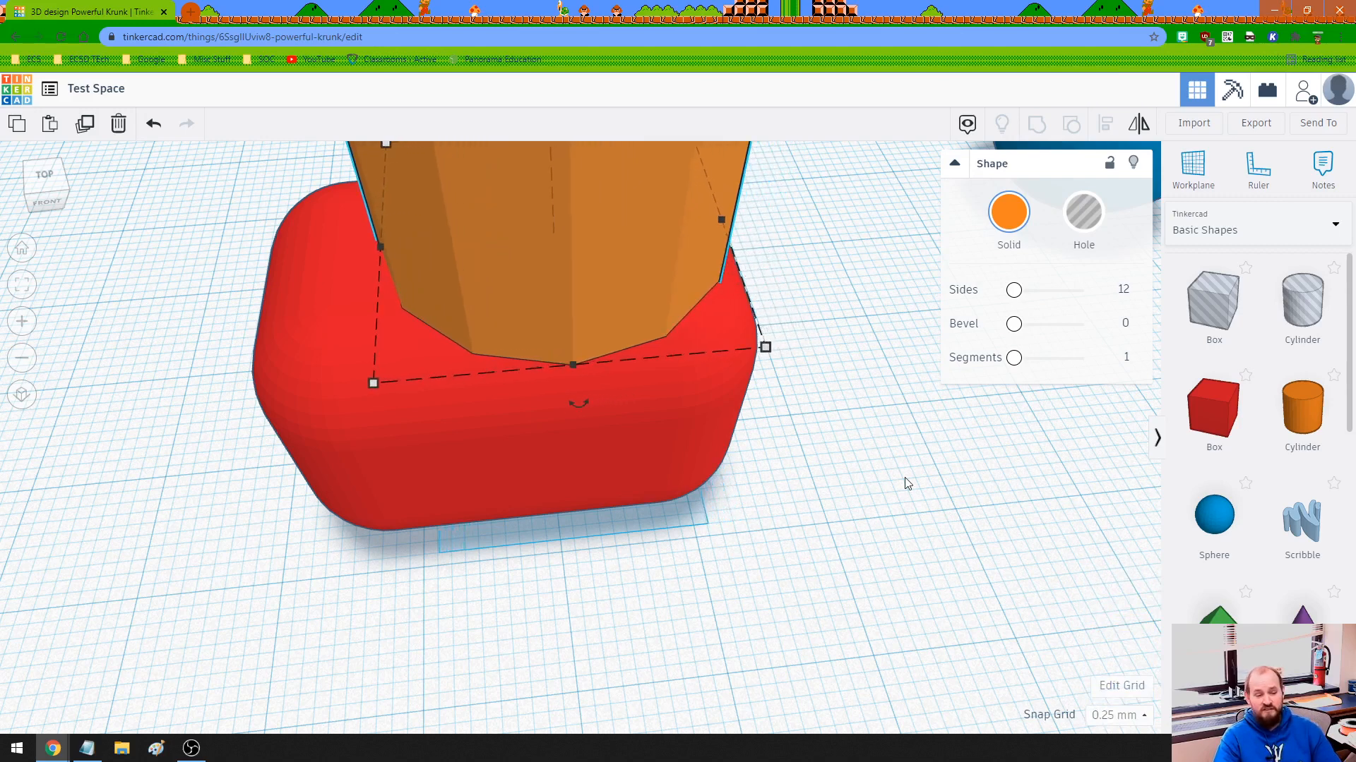
pyautogui.press('Left')
pyautogui.press('Left')
pyautogui.press('Left')
pyautogui.press('Left')
pyautogui.press('Left')
pyautogui.press('Left')
pyautogui.press('Left')
pyautogui.press('Left')
pyautogui.press('Left')
pyautogui.press('Left')
pyautogui.press('Left')
pyautogui.press('Left')
pyautogui.press('Left')
pyautogui.press('Left')
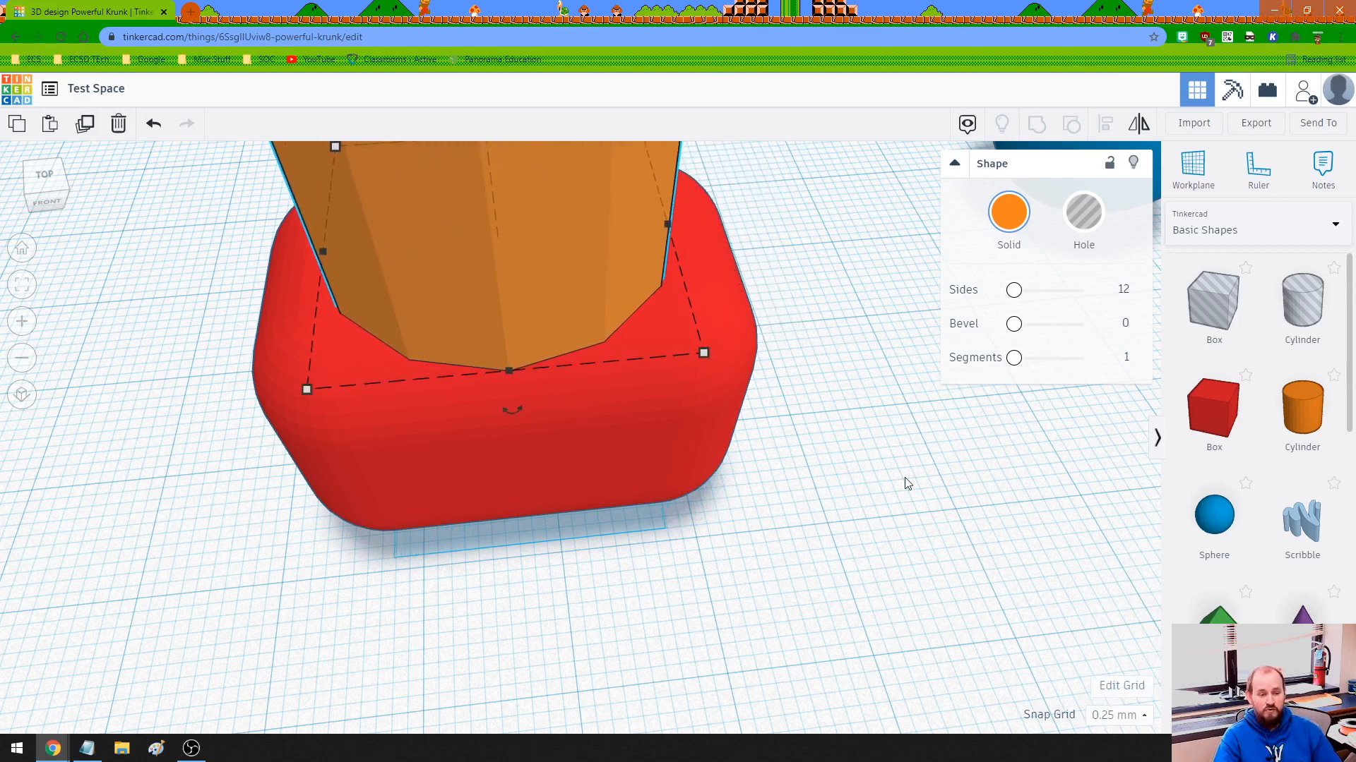
pyautogui.press('Right')
pyautogui.press('Right')
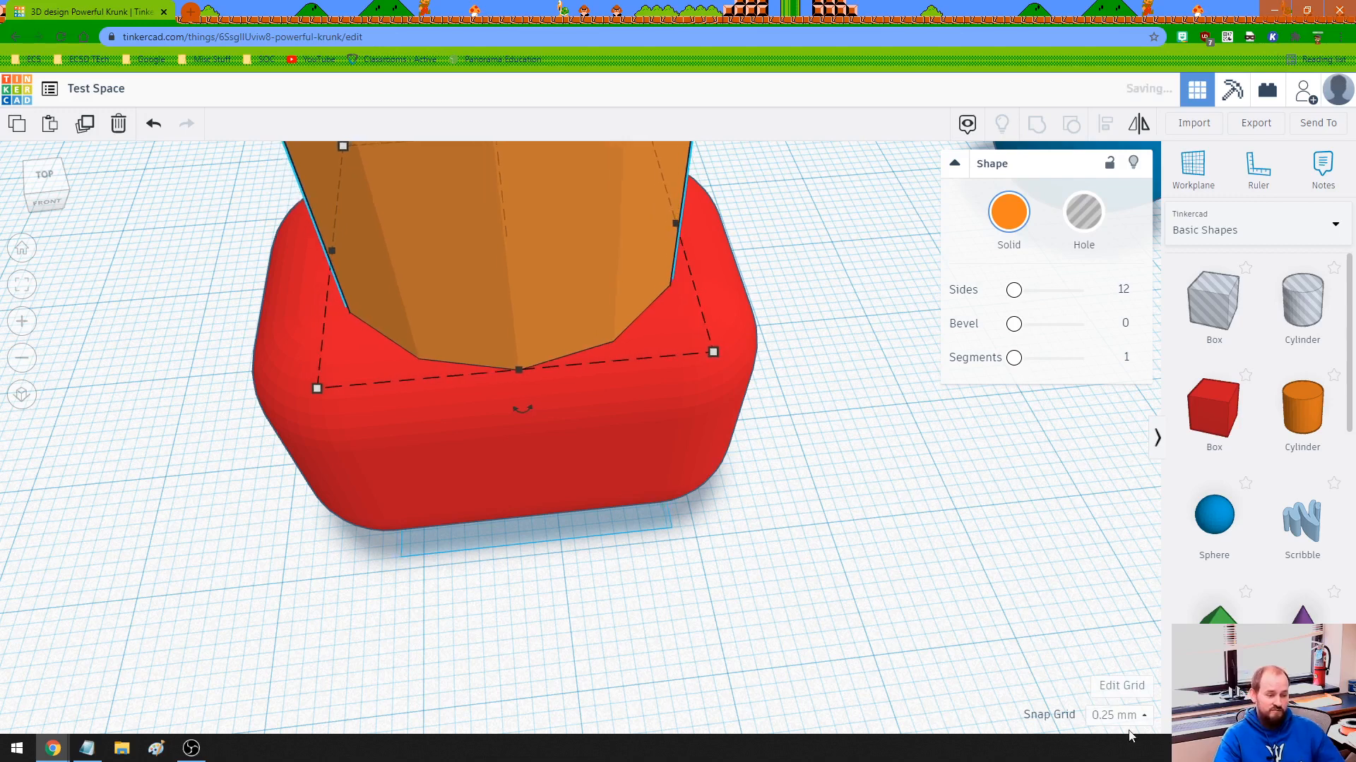
# Set the snap grid to 5.0 mm and nudge the cylinder right off the red box and back left over it.
pyautogui.click(1130, 715)
pyautogui.scroll(-1, 1103, 638)
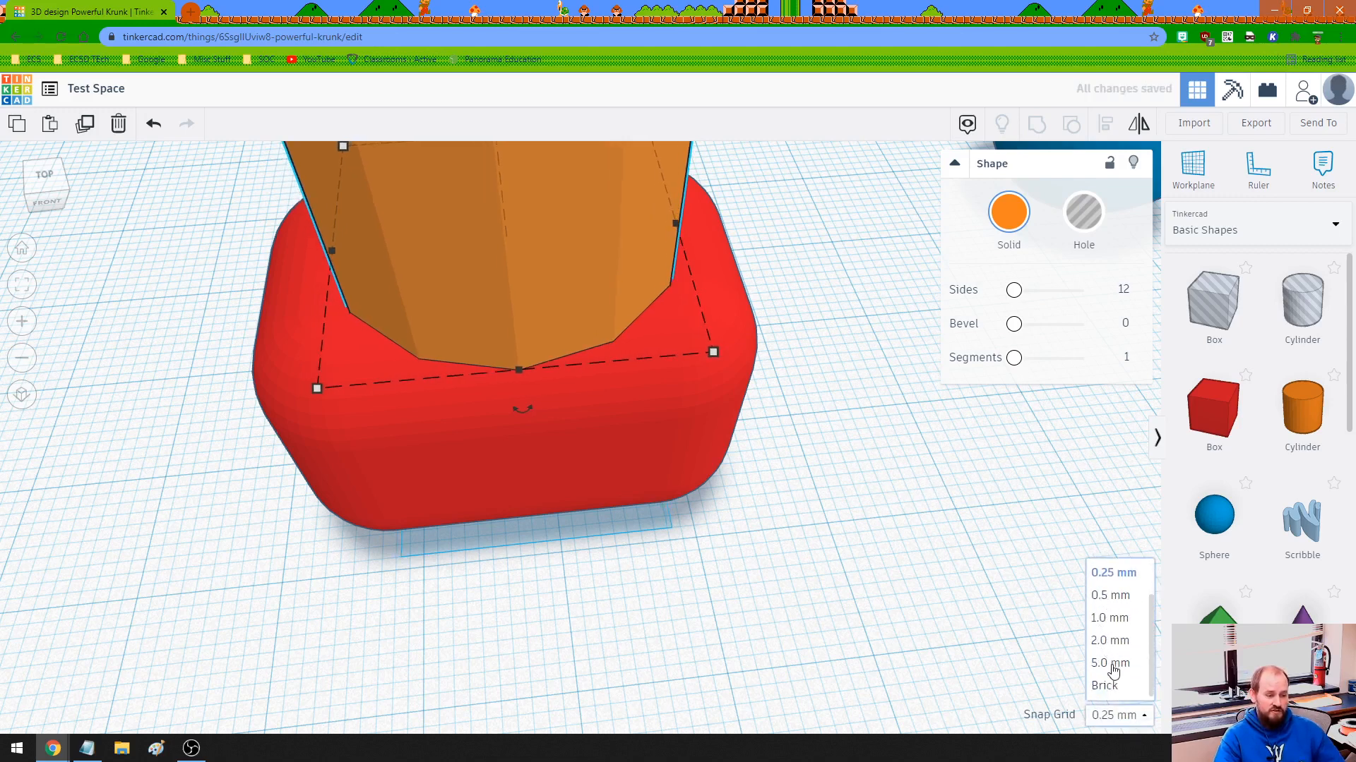
pyautogui.click(1110, 663)
pyautogui.press('Right')
pyautogui.press('Right')
pyautogui.press('Right')
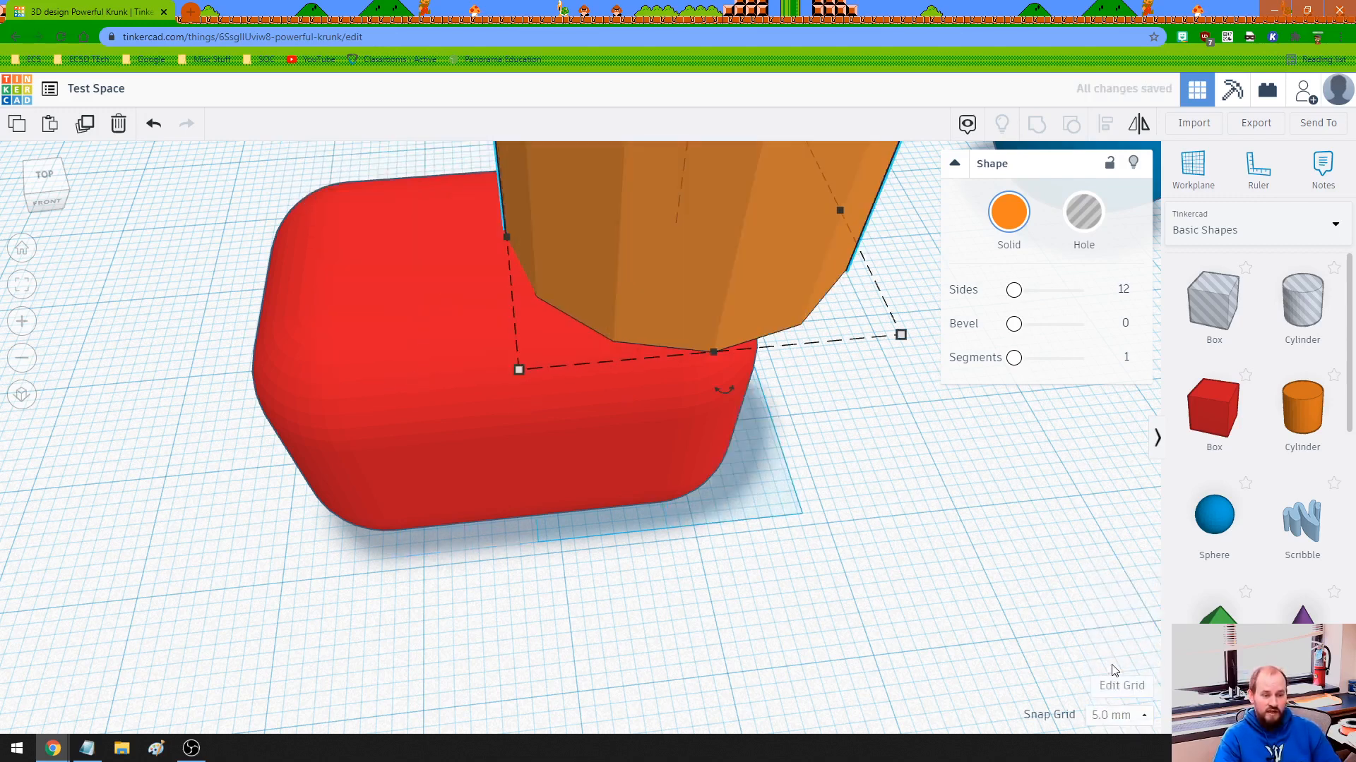
pyautogui.press('Right')
pyautogui.press('Left')
pyautogui.press('Left')
pyautogui.press('Left')
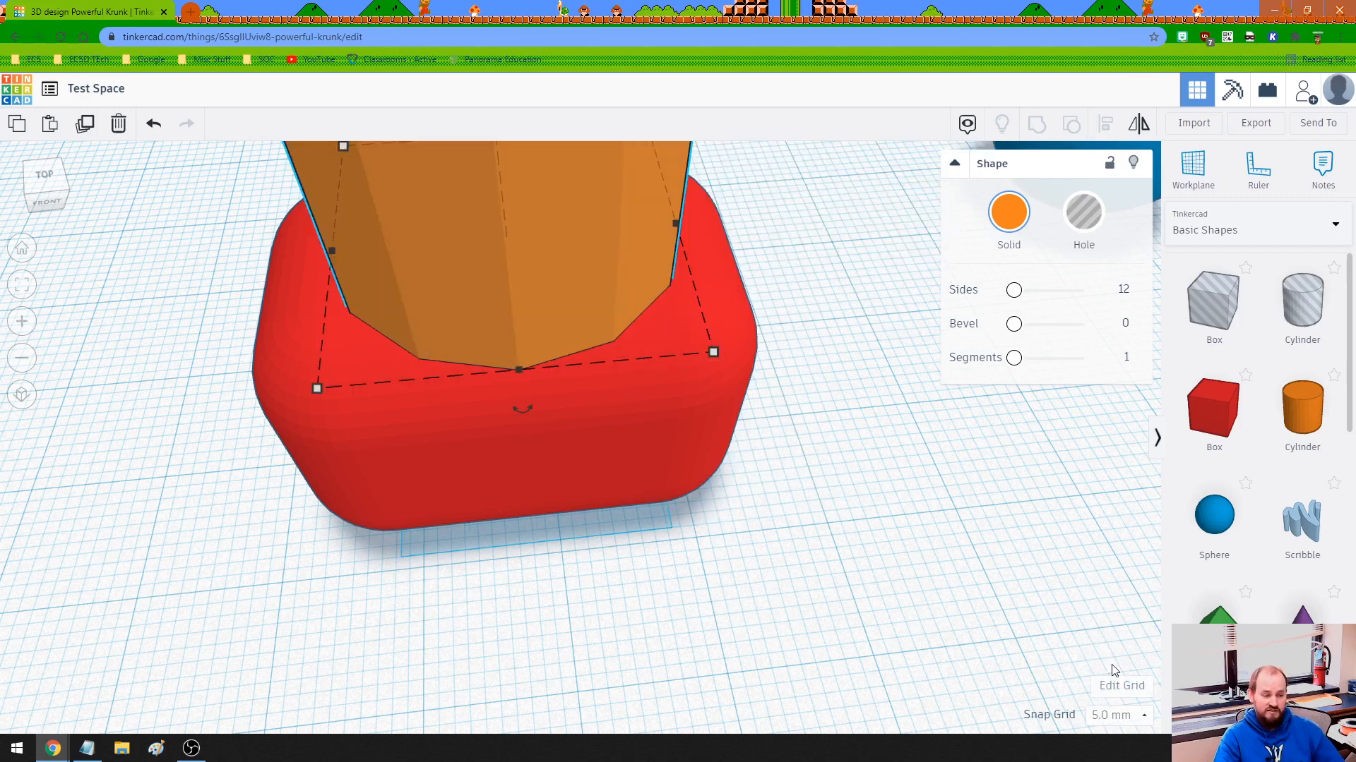
# Set the snap grid to 1.0 mm and select the red Arkansas shape near the workplane's left edge.
pyautogui.click(1110, 715)
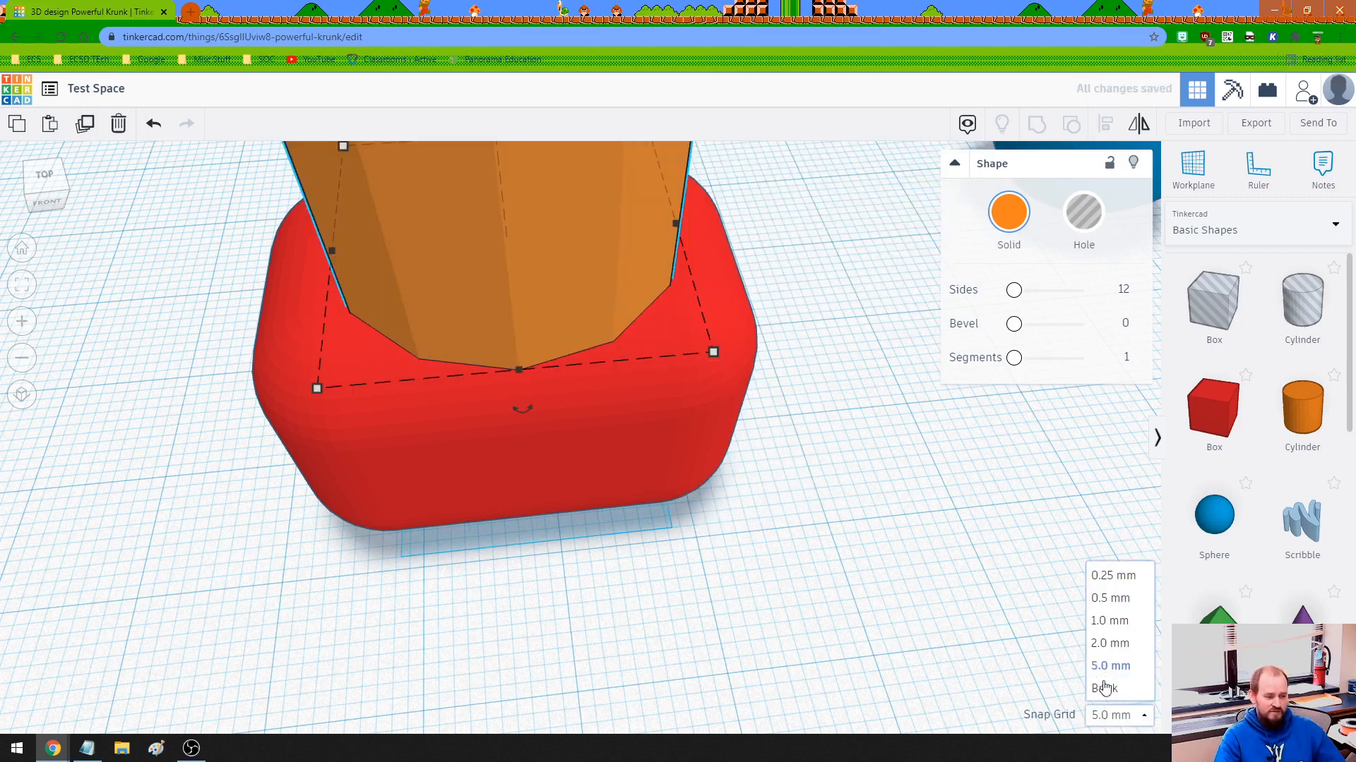
pyautogui.click(1105, 620)
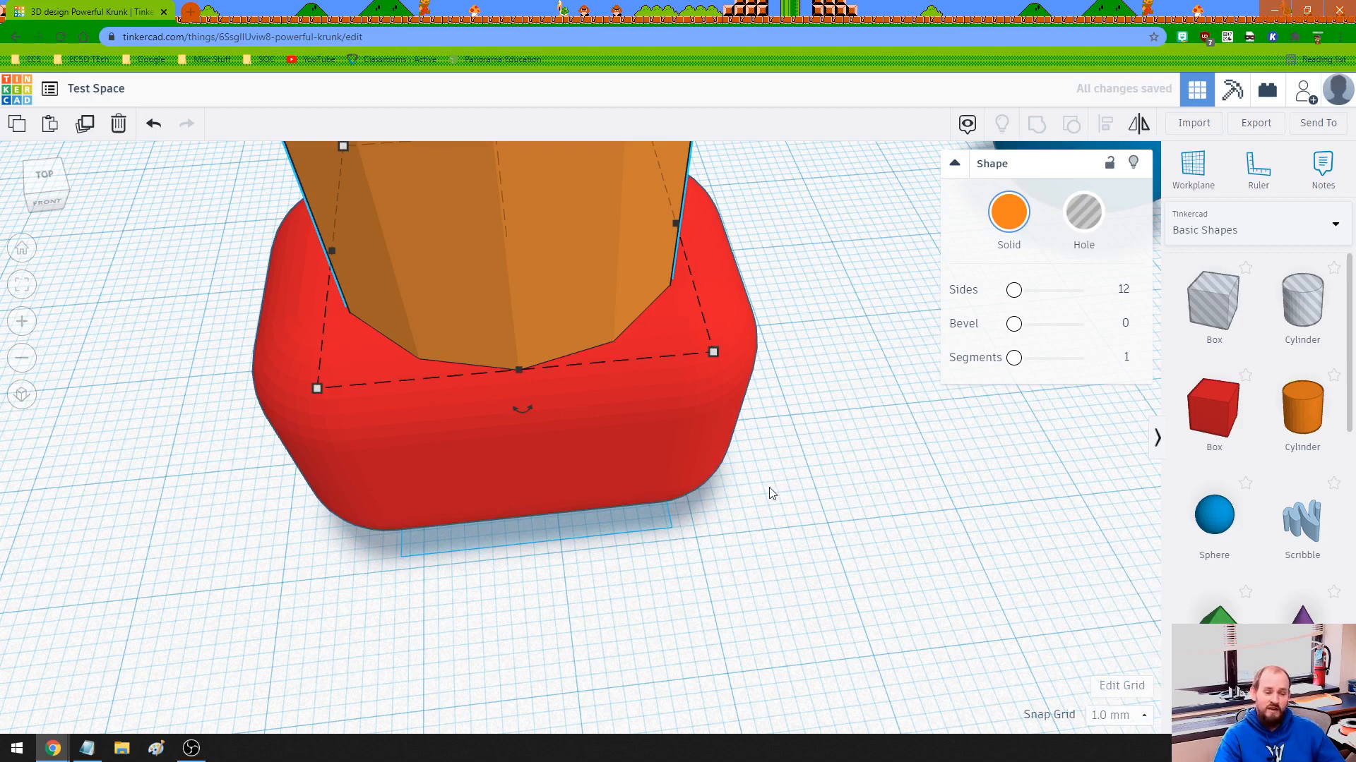
pyautogui.scroll(-5, 769, 493)
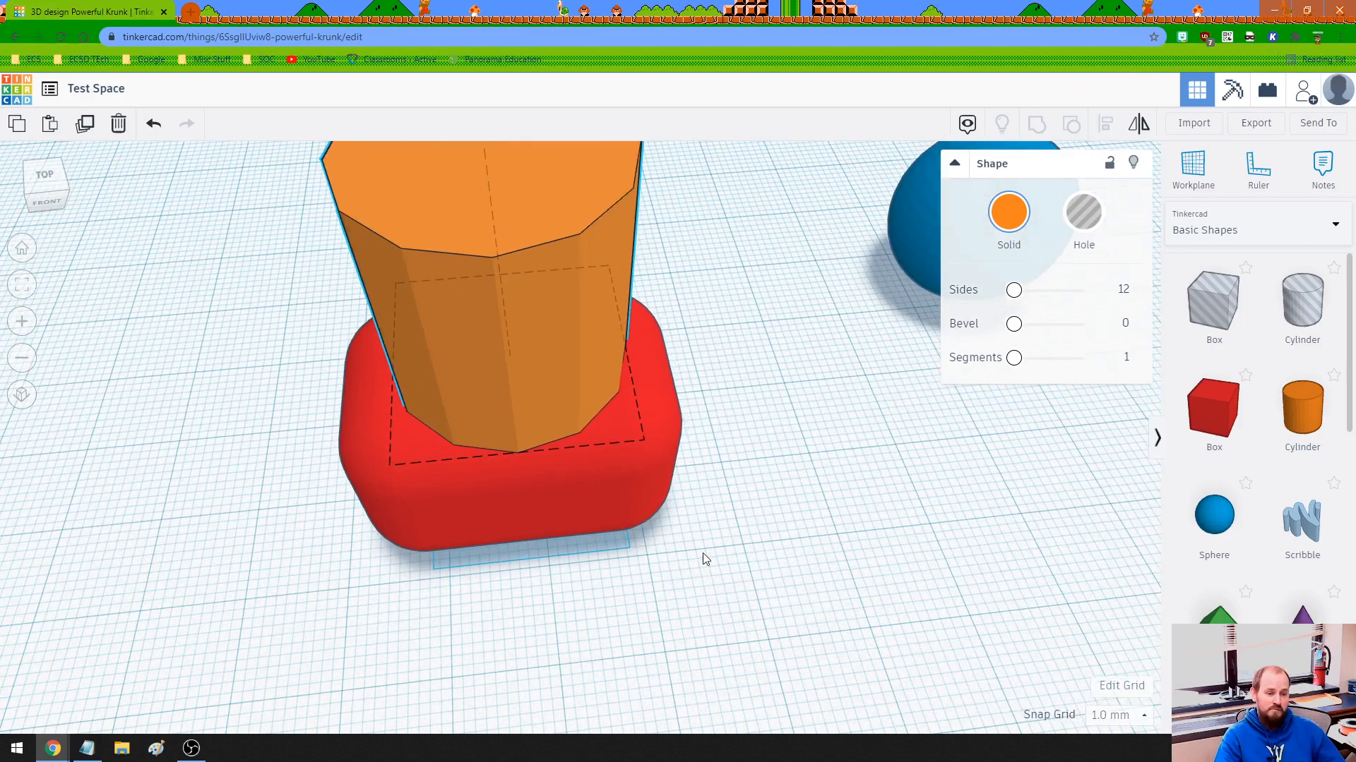
pyautogui.scroll(-3, 744, 493)
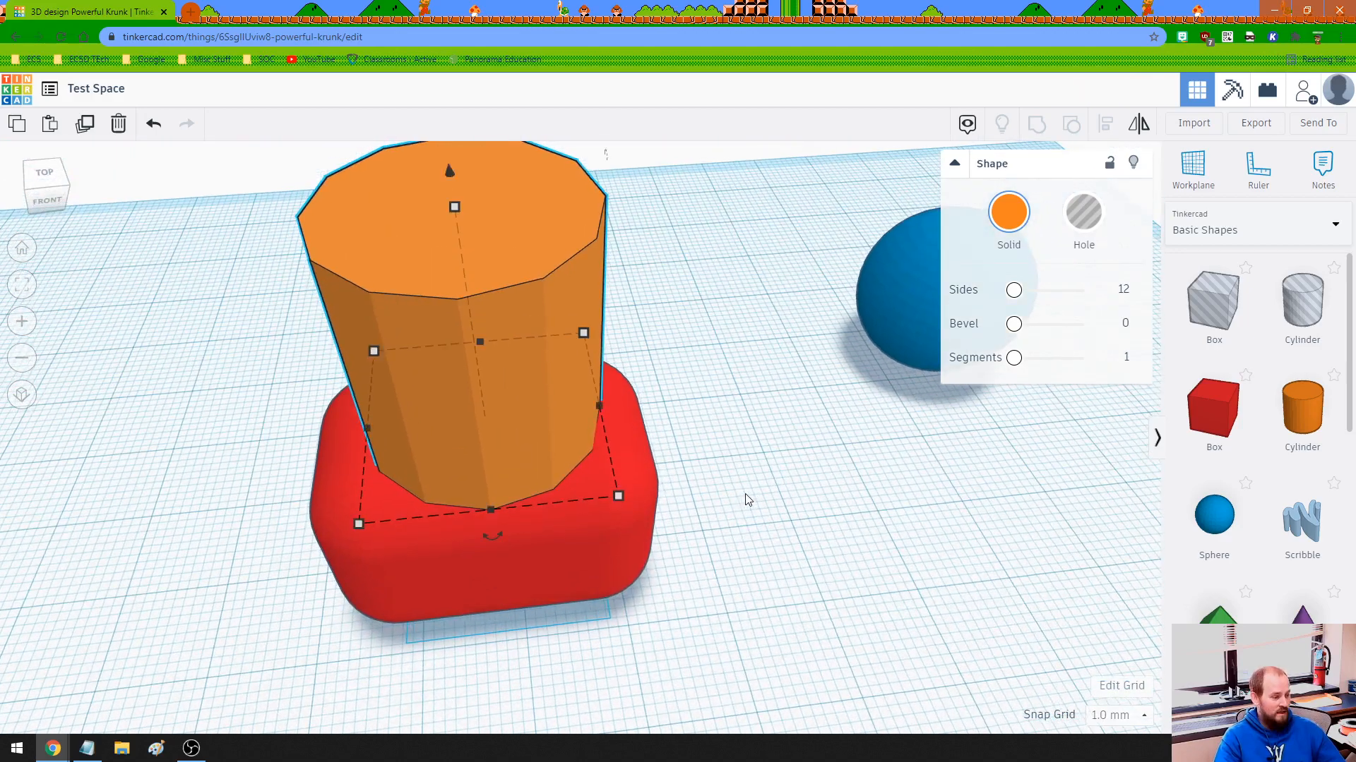
pyautogui.scroll(-2, 745, 493)
pyautogui.moveTo(721, 540); pyautogui.dragTo(809, 485, button='middle')
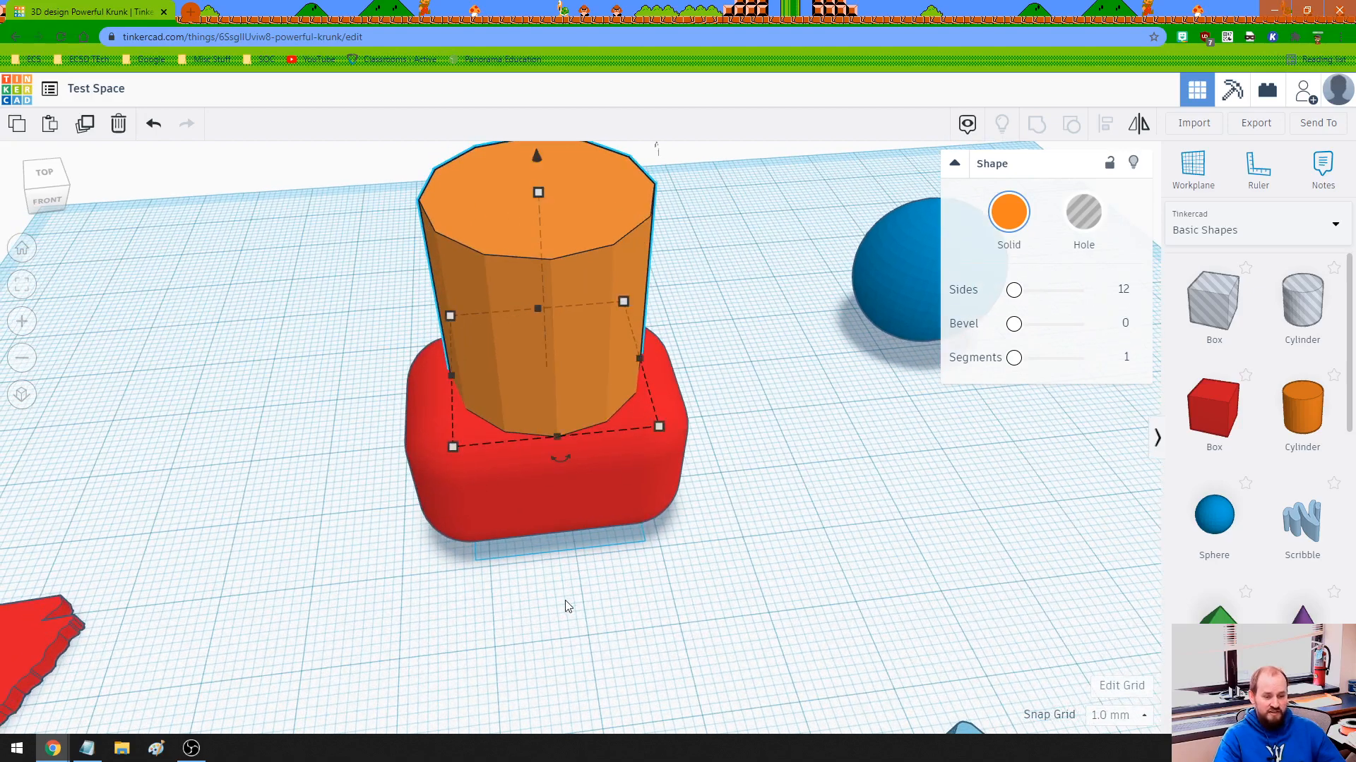
pyautogui.moveTo(568, 606); pyautogui.dragTo(658, 484, button='middle')
pyautogui.moveTo(496, 511); pyautogui.dragTo(775, 498, button='middle')
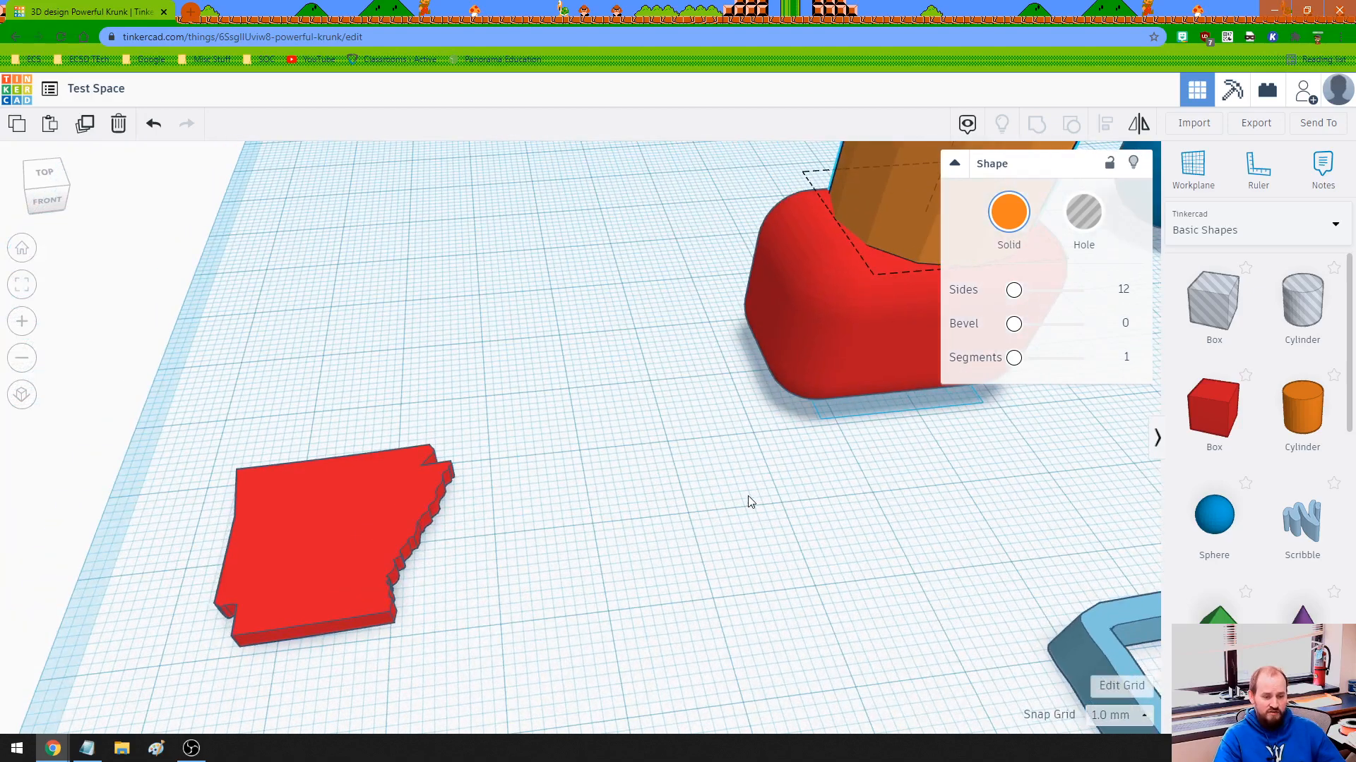
pyautogui.click(357, 526)
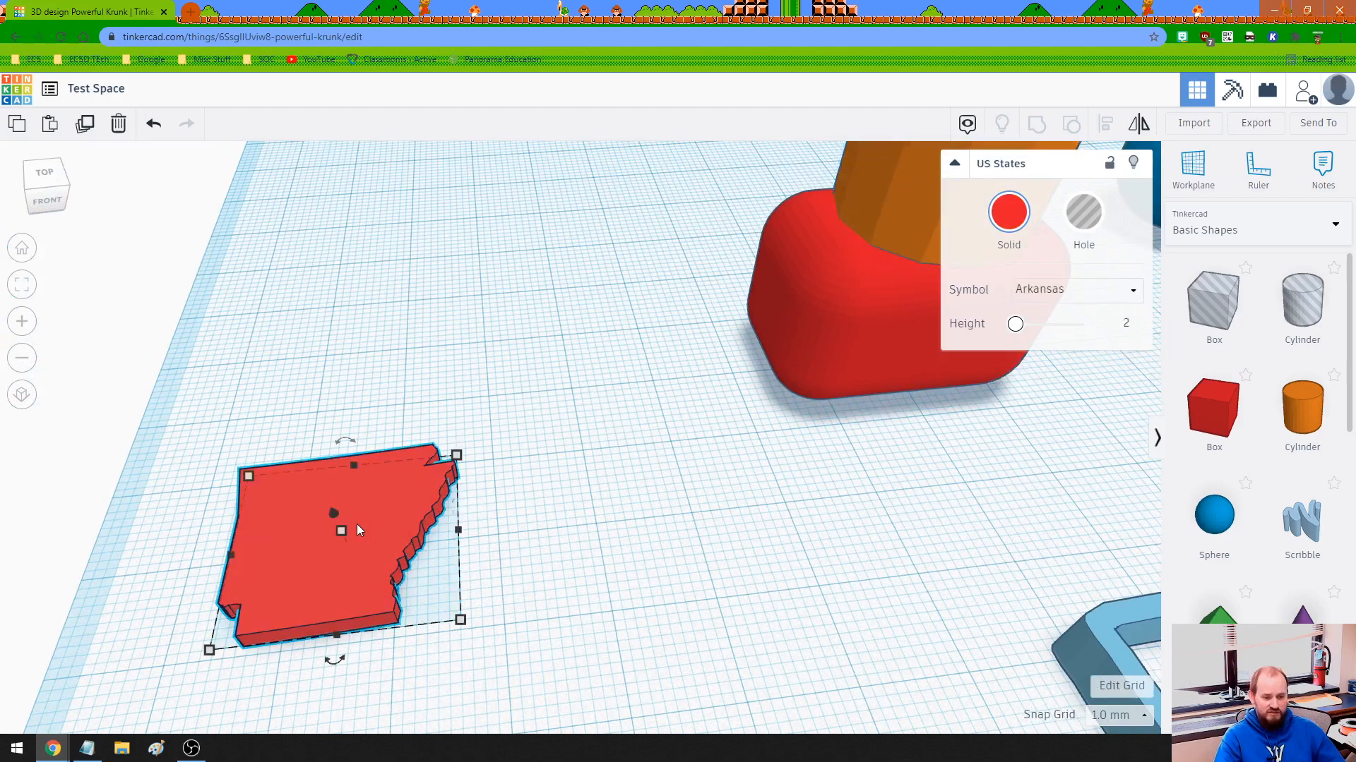
# Try out the rotation handles of the Arkansas shape around its different axes and deselect it.
pyautogui.moveTo(474, 644); pyautogui.dragTo(585, 556, button='right')
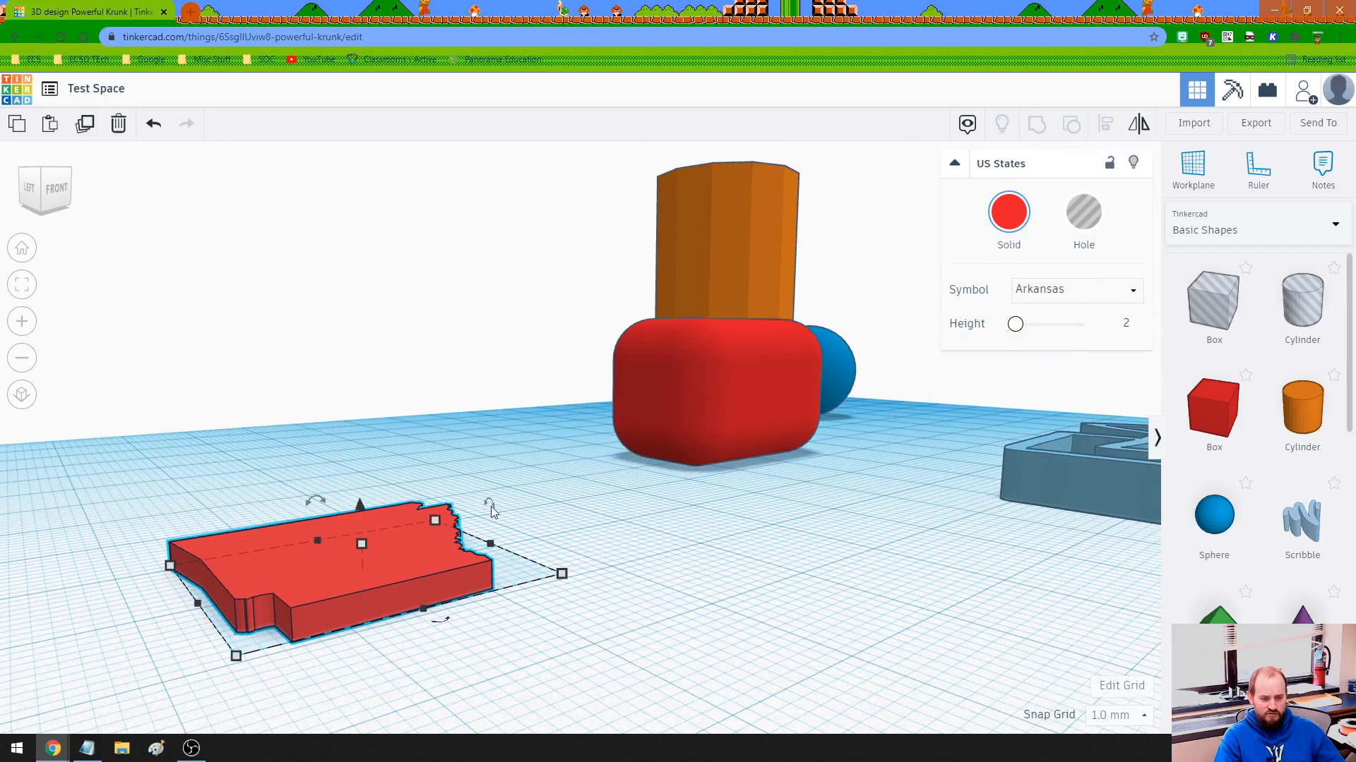
pyautogui.moveTo(492, 512); pyautogui.dragTo(490, 505)
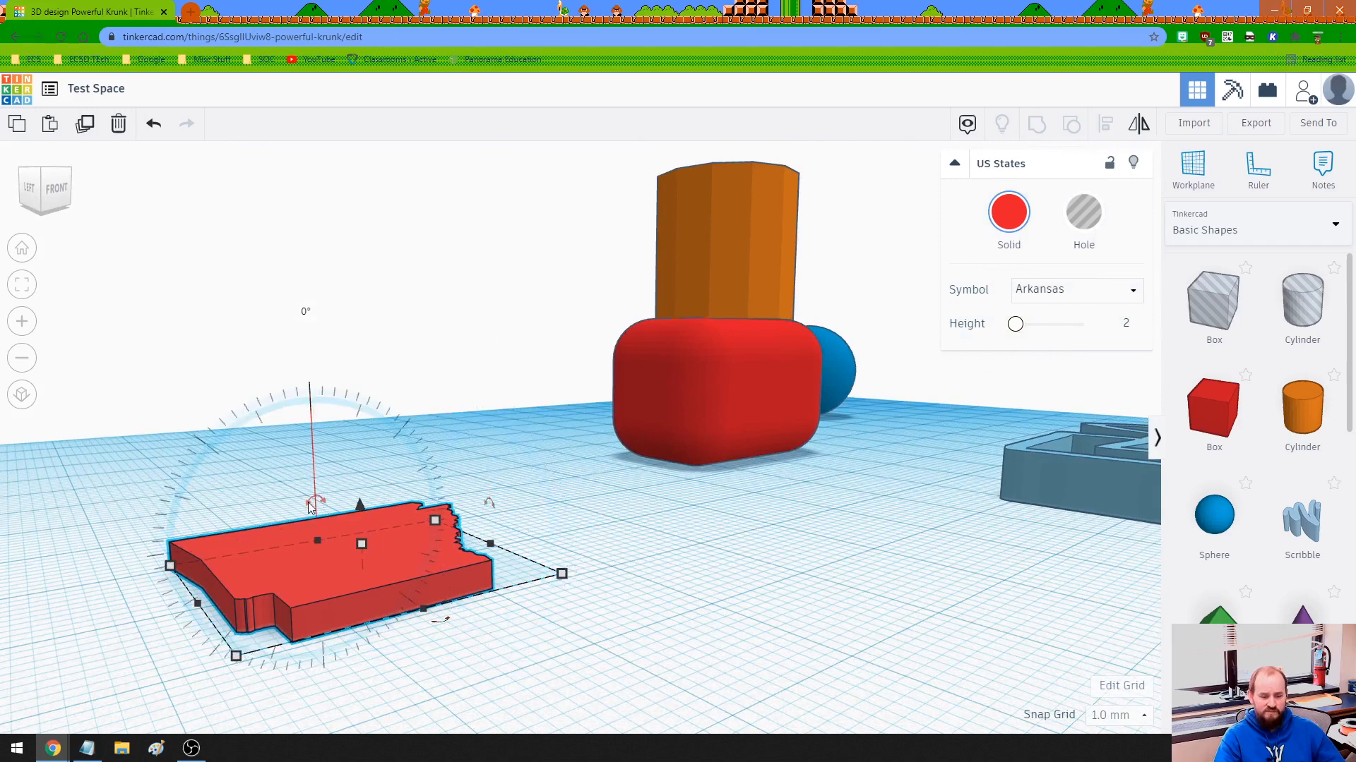
pyautogui.moveTo(507, 656); pyautogui.dragTo(497, 723, button='right')
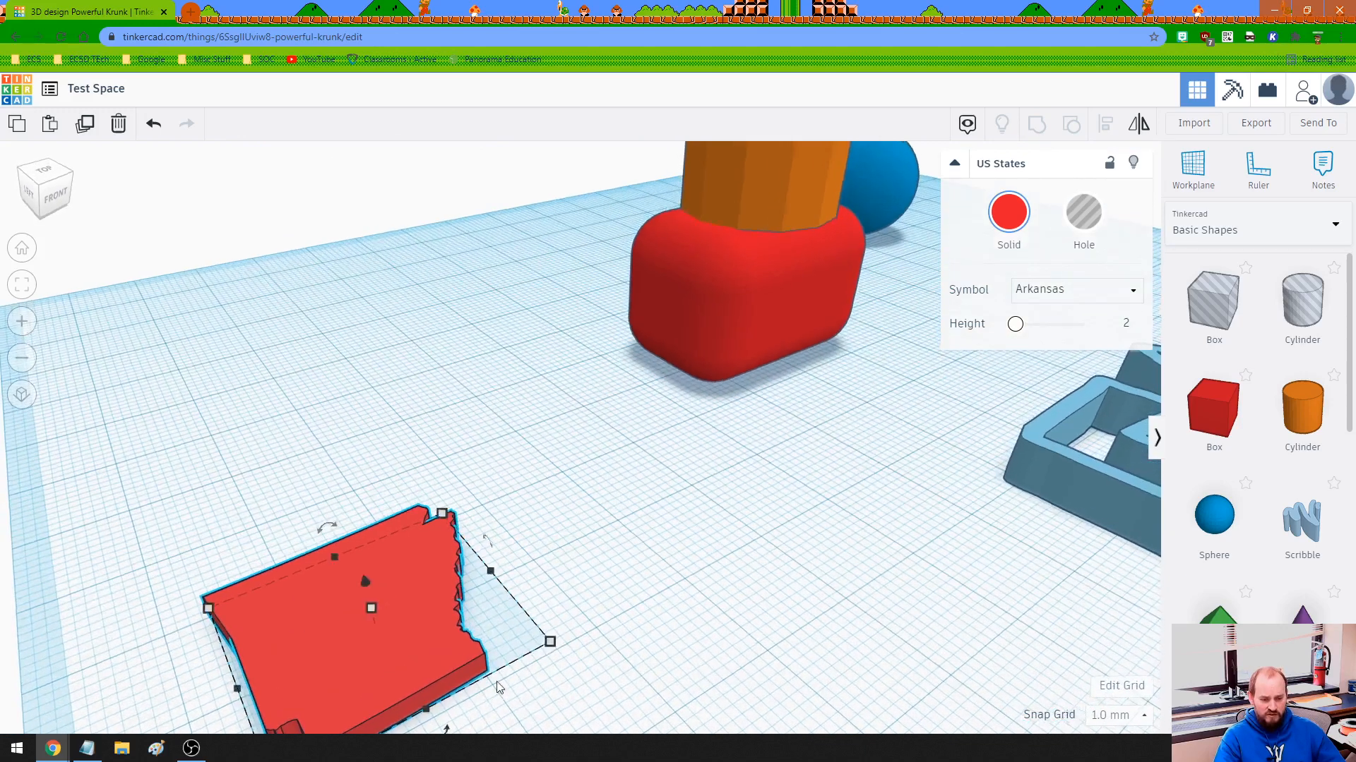
pyautogui.moveTo(501, 687); pyautogui.dragTo(558, 589, button='middle')
pyautogui.moveTo(484, 608)
pyautogui.mouseDown()
pyautogui.moveTo(523, 570)
pyautogui.moveTo(539, 519)
pyautogui.moveTo(481, 440)
pyautogui.moveTo(397, 444)
pyautogui.moveTo(298, 523)
pyautogui.moveTo(292, 584)
pyautogui.moveTo(350, 631)
pyautogui.moveTo(409, 644)
pyautogui.moveTo(503, 613)
pyautogui.moveTo(503, 624)
pyautogui.mouseUp()
pyautogui.scroll(-2, 498, 600)
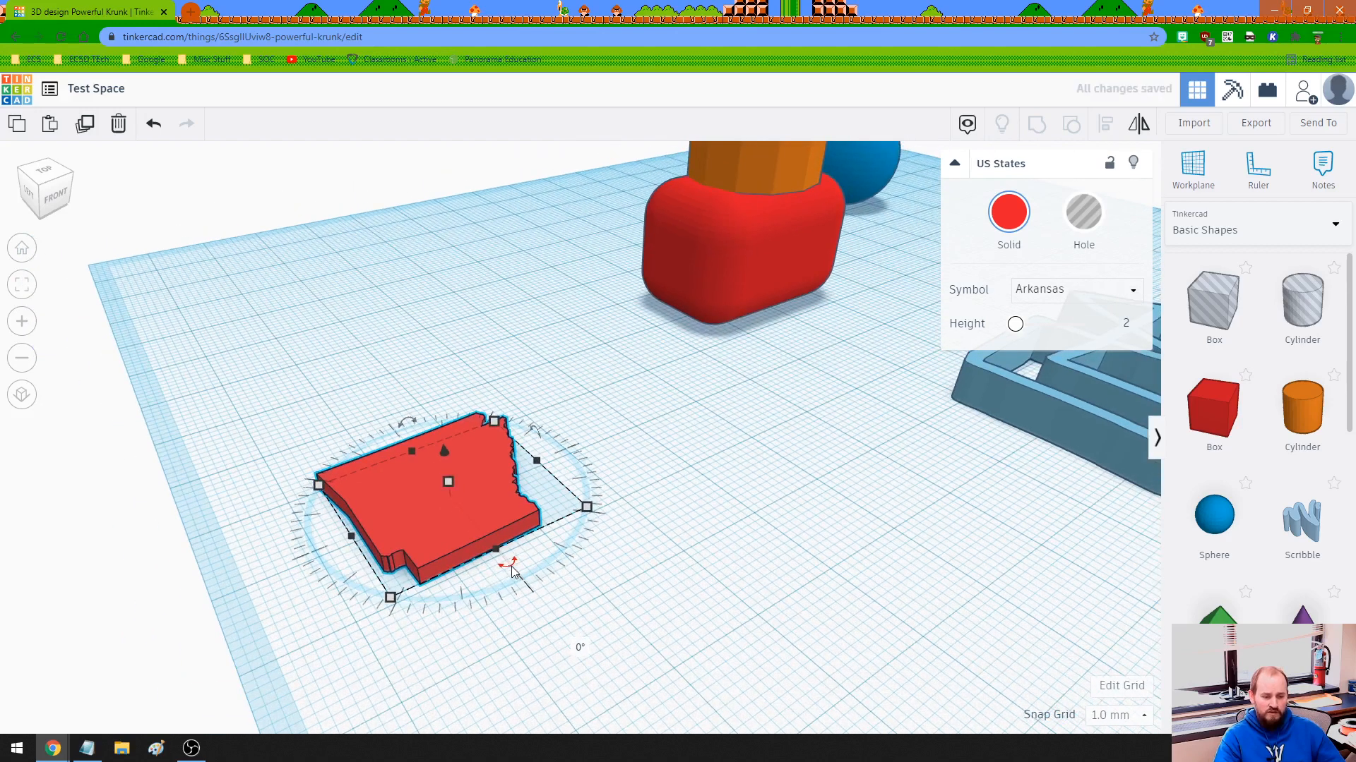
pyautogui.moveTo(511, 566); pyautogui.dragTo(537, 554)
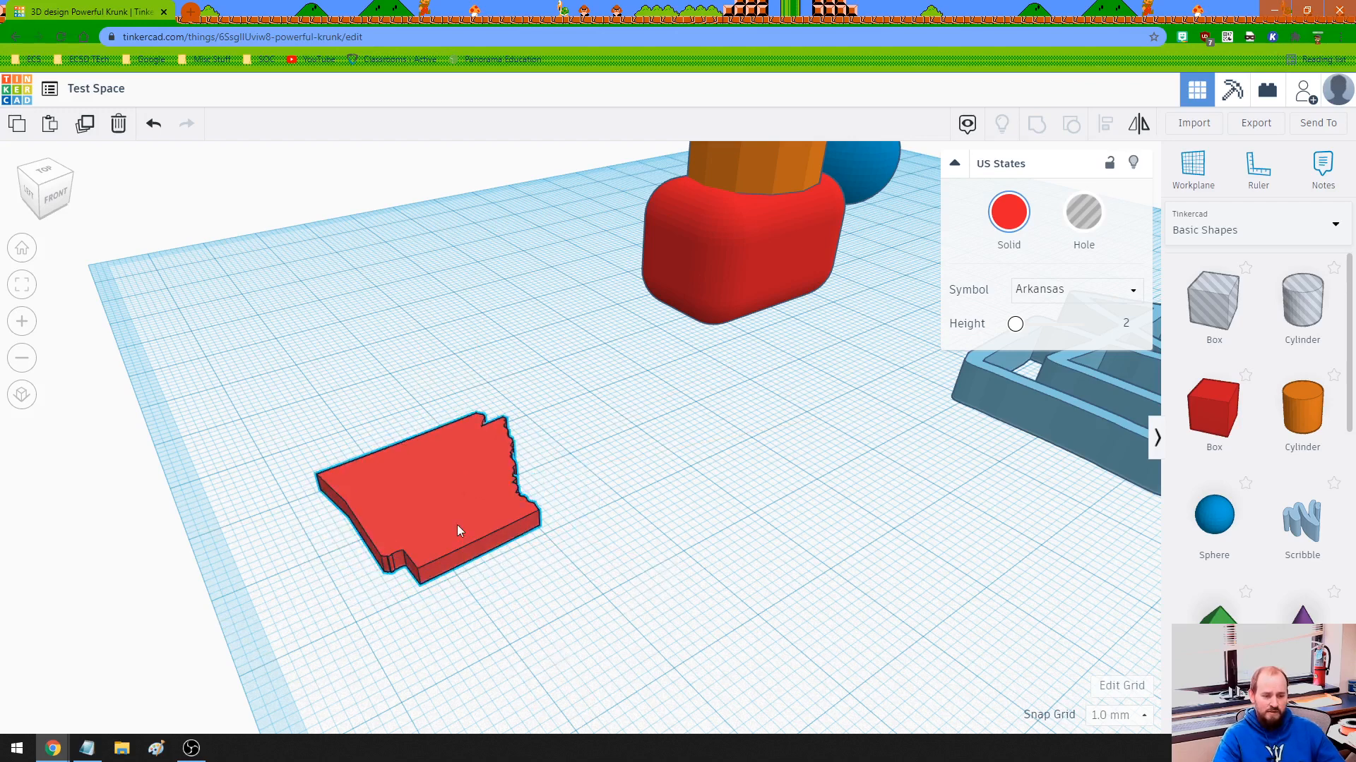
pyautogui.moveTo(457, 525); pyautogui.dragTo(511, 582)
pyautogui.moveTo(422, 422); pyautogui.dragTo(406, 370)
pyautogui.click(595, 465)
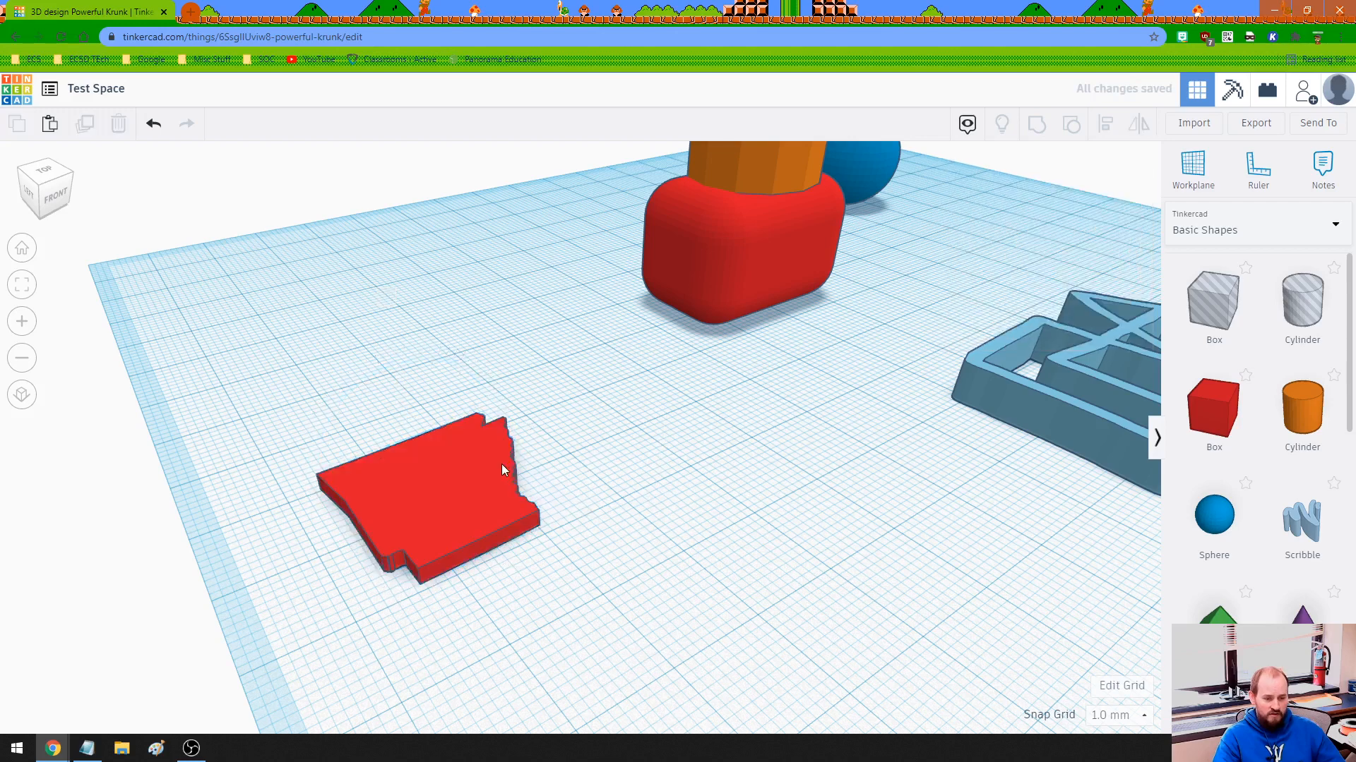
# Rotate the Arkansas shape upright and raise it 9.08 mm so its base rests on the workplane.
pyautogui.click(524, 448)
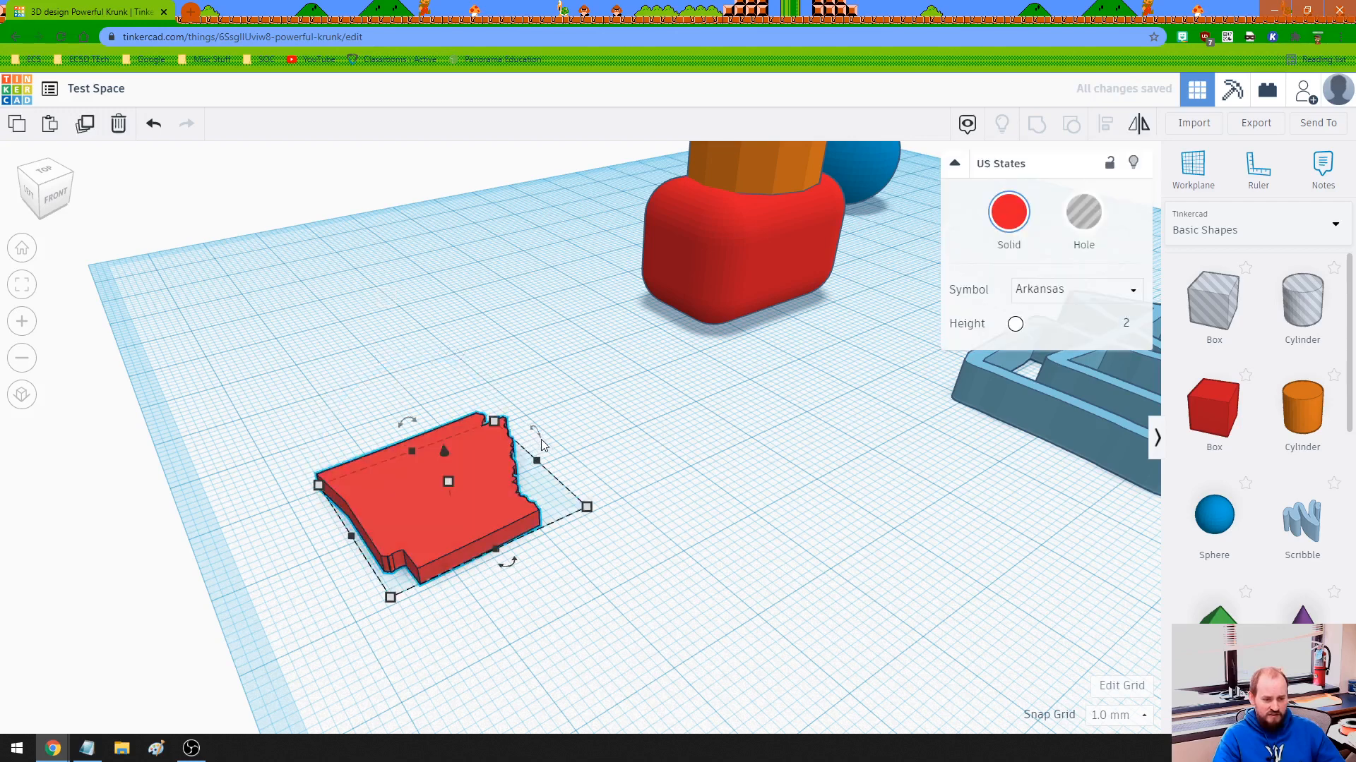
pyautogui.moveTo(537, 433); pyautogui.dragTo(584, 508)
pyautogui.moveTo(436, 382); pyautogui.dragTo(430, 293)
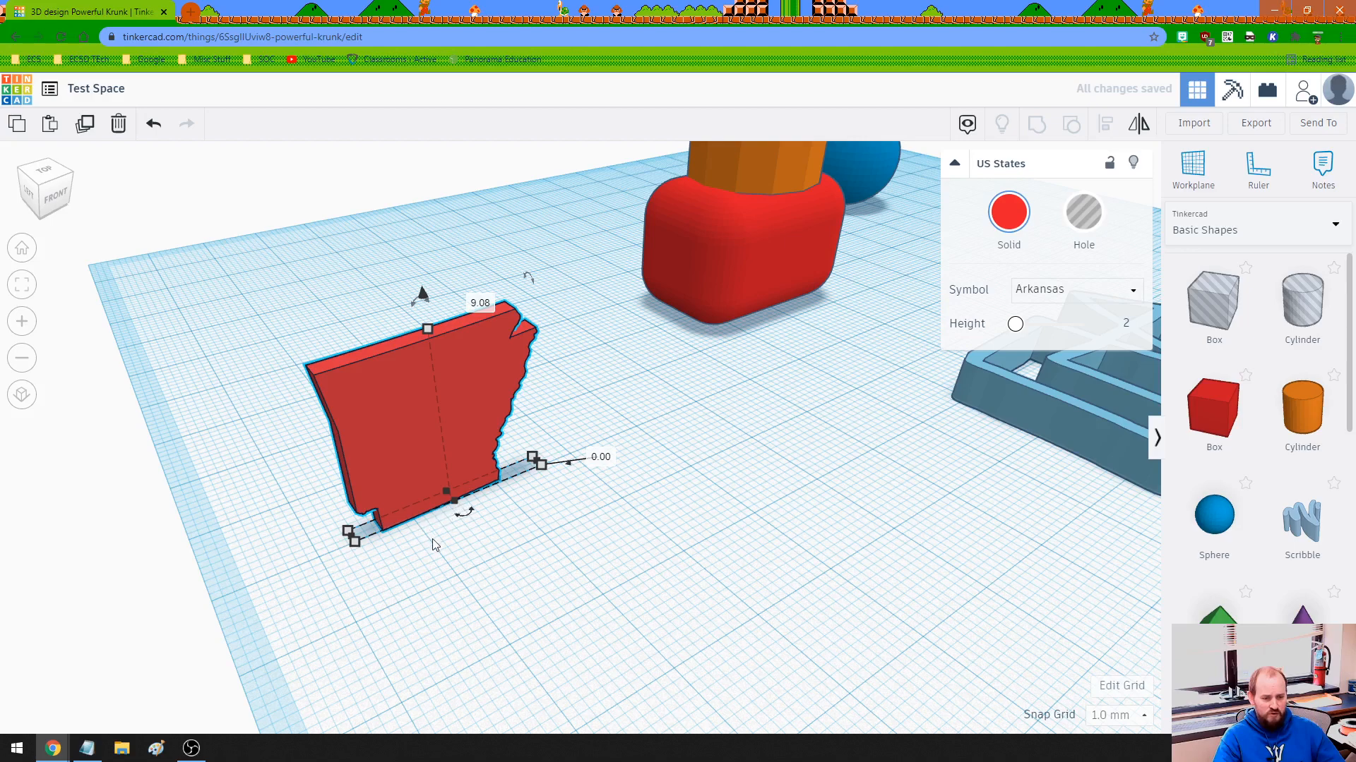
# Rotate the standing Arkansas shape within its vertical plane until it is upside down.
pyautogui.scroll(2, 432, 540)
pyautogui.moveTo(490, 556)
pyautogui.mouseDown(button='right')
pyautogui.moveTo(444, 488)
pyautogui.moveTo(416, 485)
pyautogui.moveTo(490, 506)
pyautogui.moveTo(493, 572)
pyautogui.mouseUp(button='right')
pyautogui.moveTo(360, 183); pyautogui.dragTo(392, 443)
pyautogui.moveTo(393, 480); pyautogui.dragTo(395, 514, button='right')
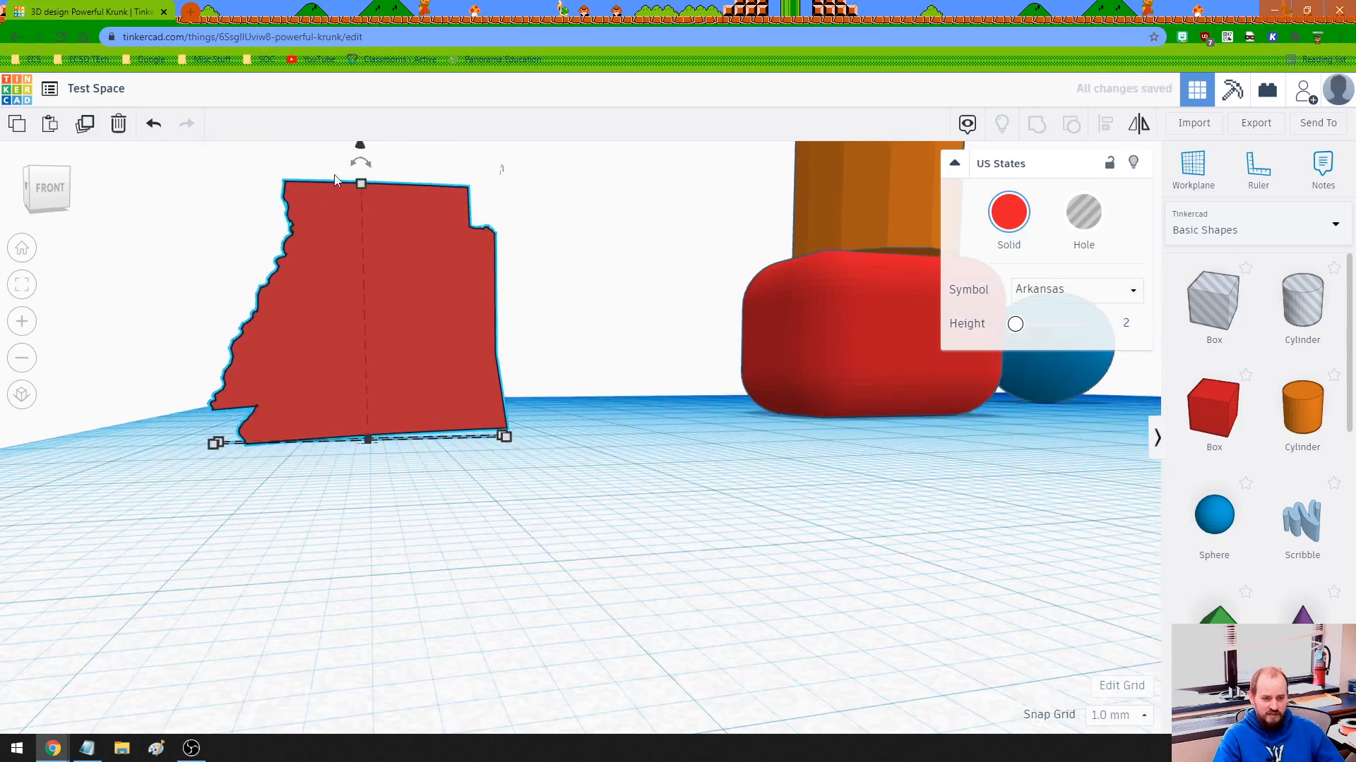
# Set the snap grid to 0.5 mm and raise the Arkansas shape 0.50 mm above the workplane.
pyautogui.moveTo(360, 148)
pyautogui.mouseDown()
pyautogui.moveTo(354, 221)
pyautogui.moveTo(358, 145)
pyautogui.mouseUp()
pyautogui.click(1119, 715)
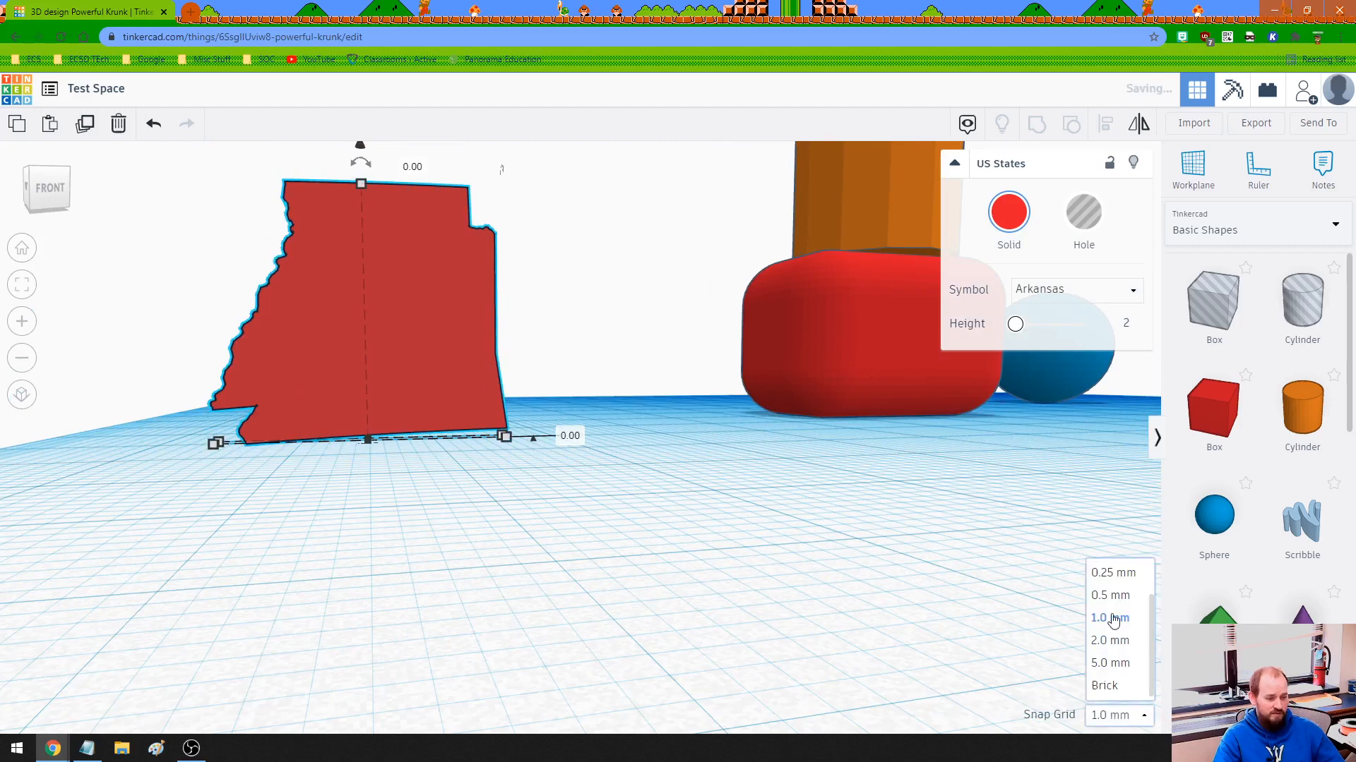
pyautogui.click(1110, 596)
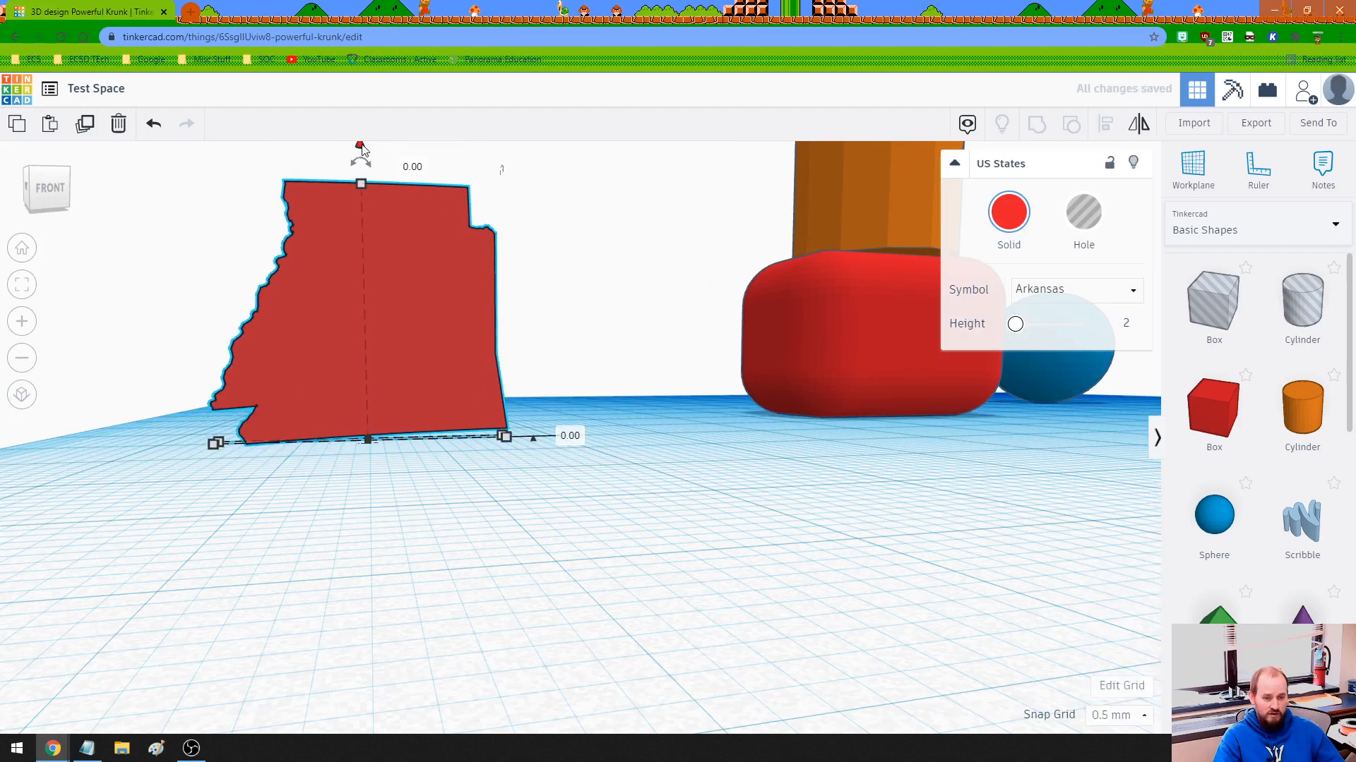
pyautogui.moveTo(360, 148)
pyautogui.mouseDown()
pyautogui.moveTo(359, 199)
pyautogui.moveTo(358, 141)
pyautogui.mouseUp()
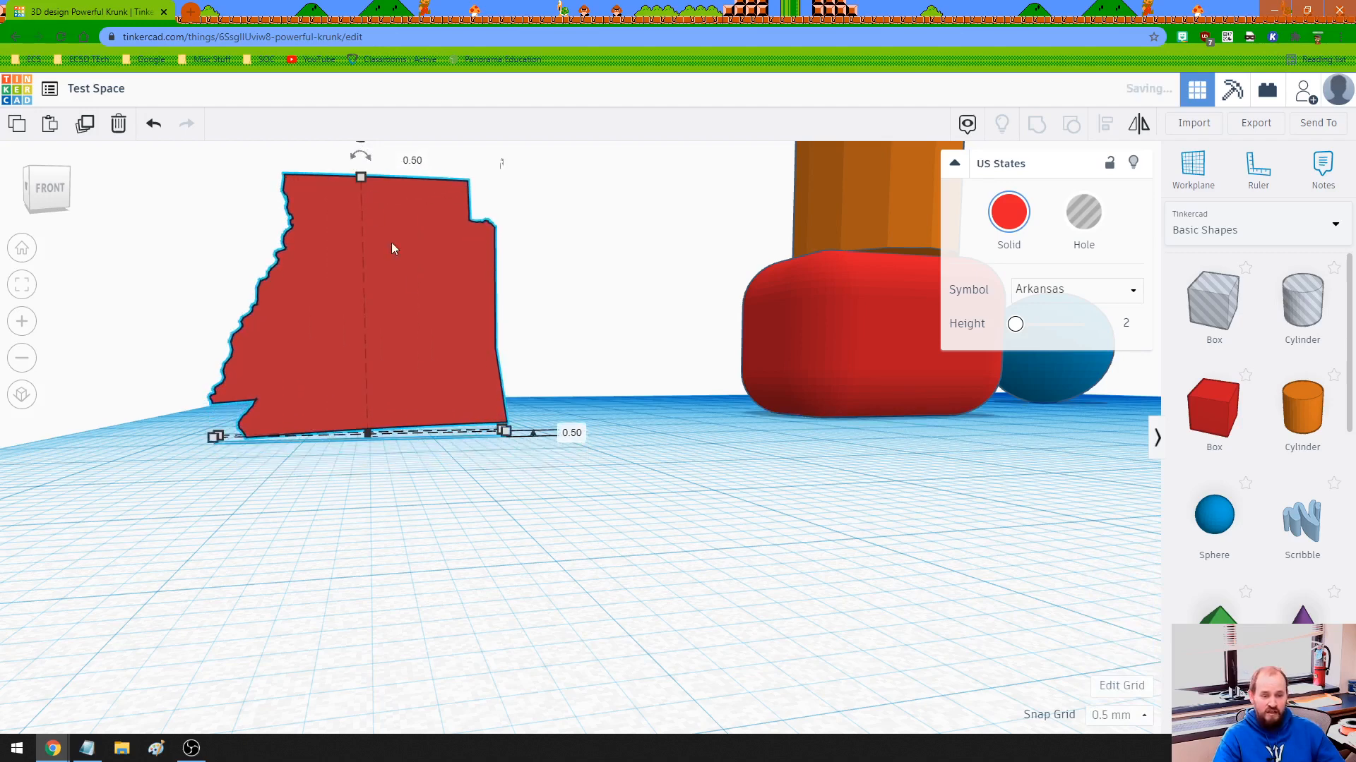
# Lower the Arkansas shape to 1.50 mm below the workplane and set its elevation to exactly 0.
pyautogui.moveTo(424, 519); pyautogui.dragTo(442, 444, button='right')
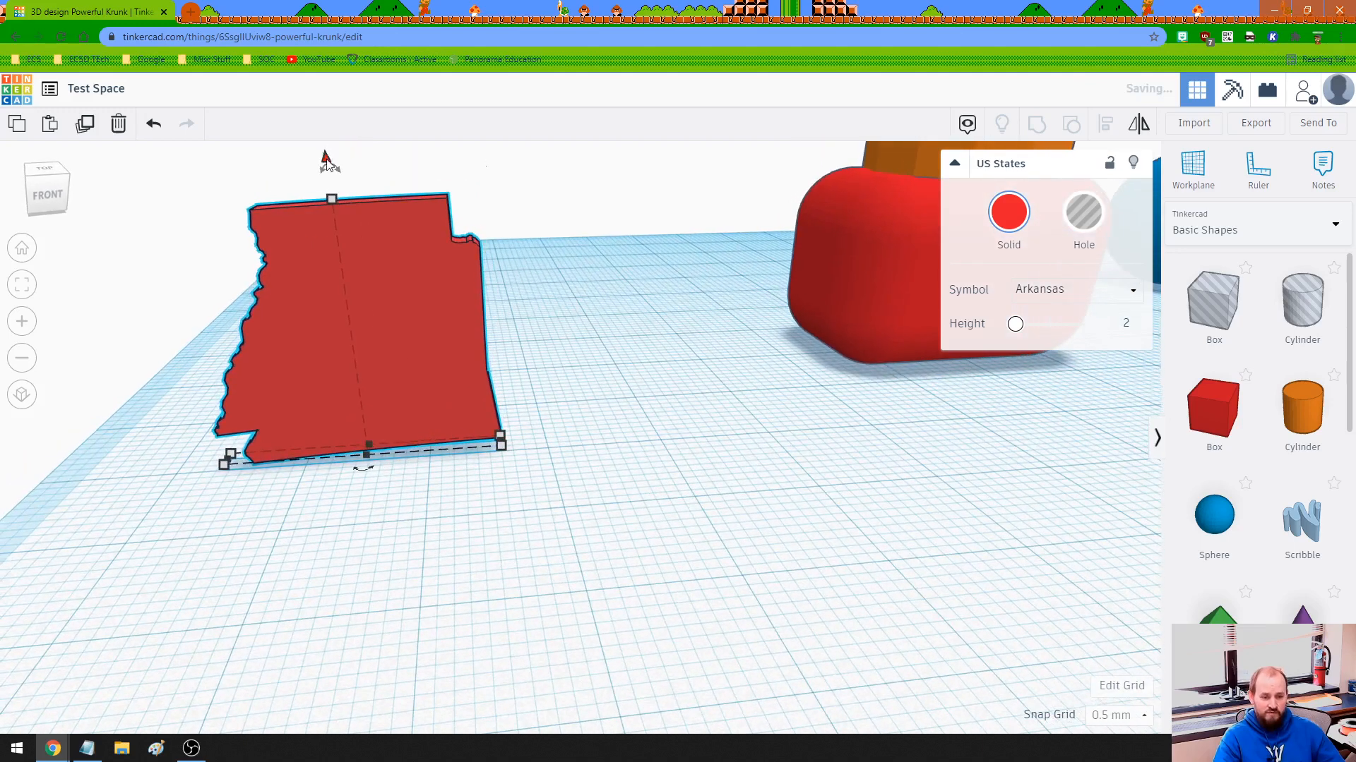
pyautogui.moveTo(326, 161); pyautogui.dragTo(333, 188)
pyautogui.click(567, 449)
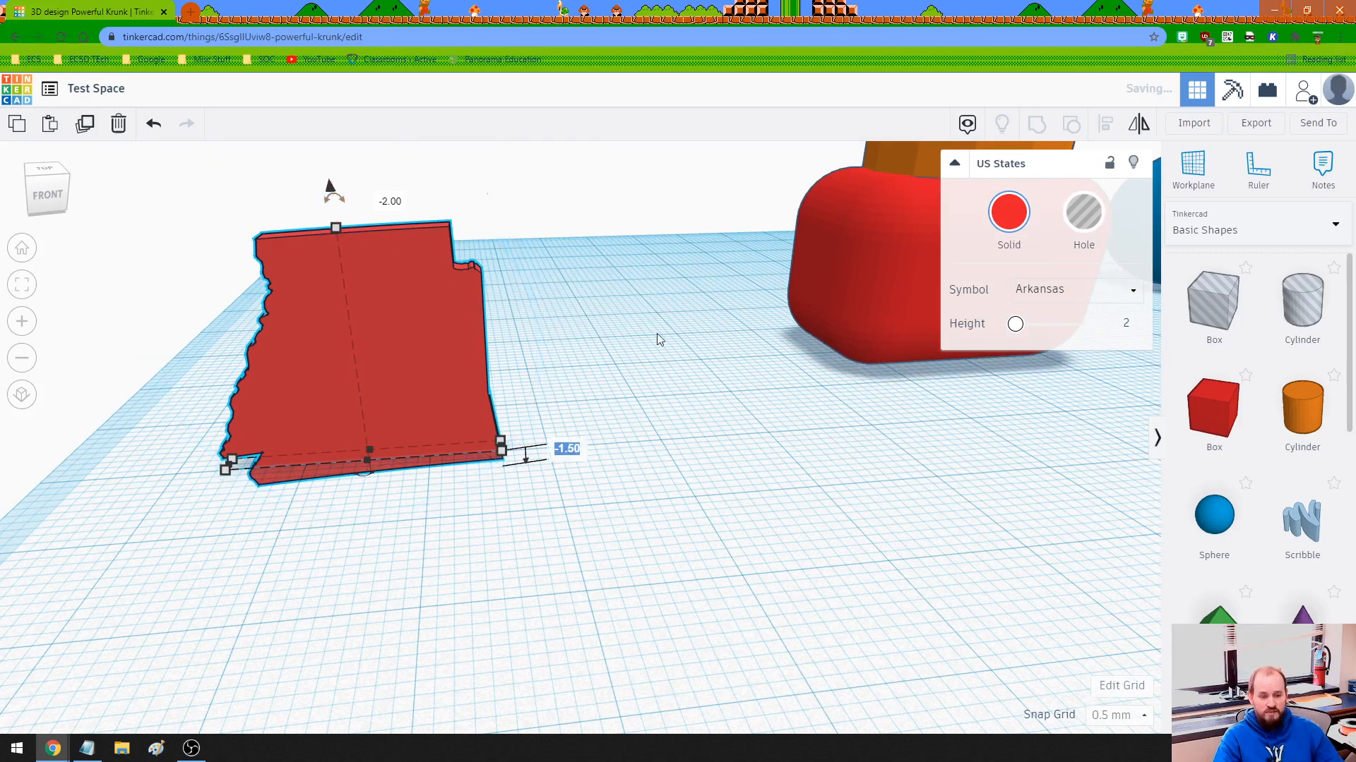
pyautogui.write('0')
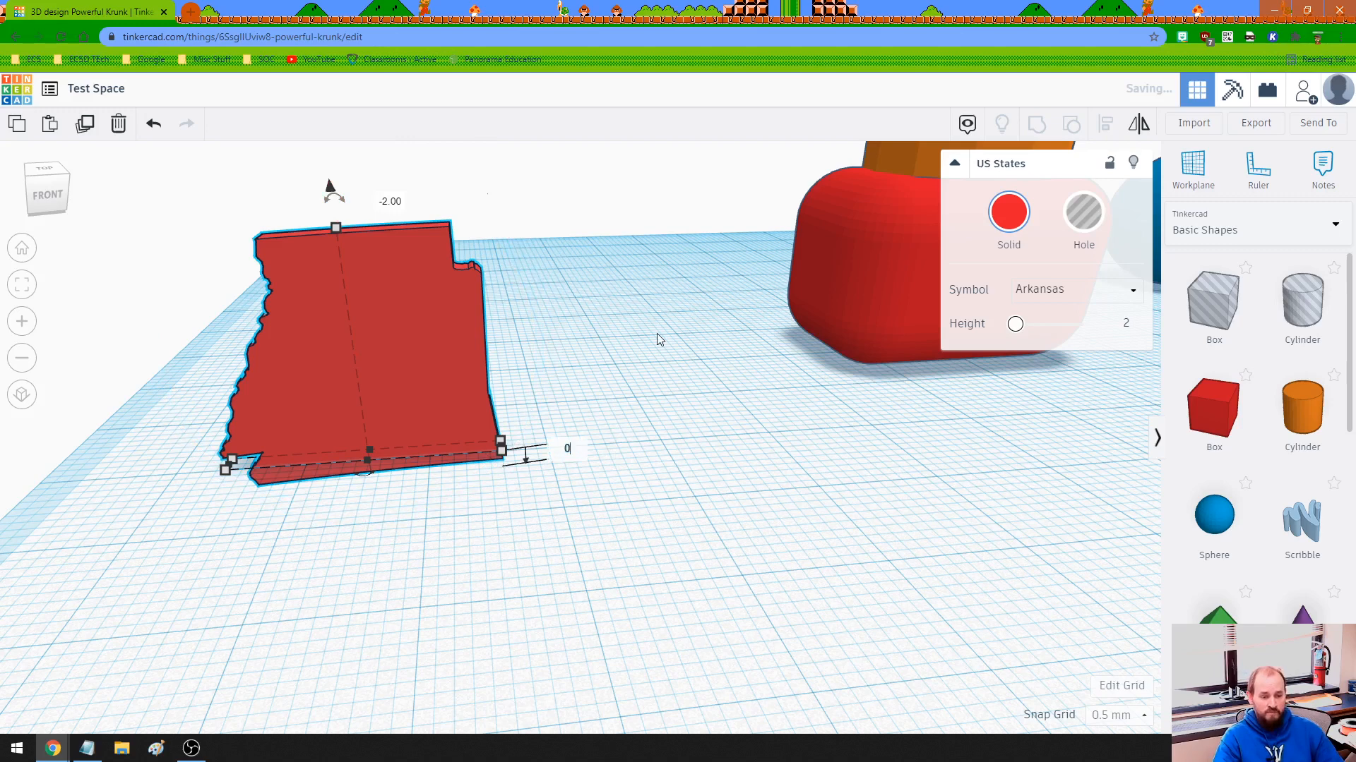
pyautogui.press('Return')
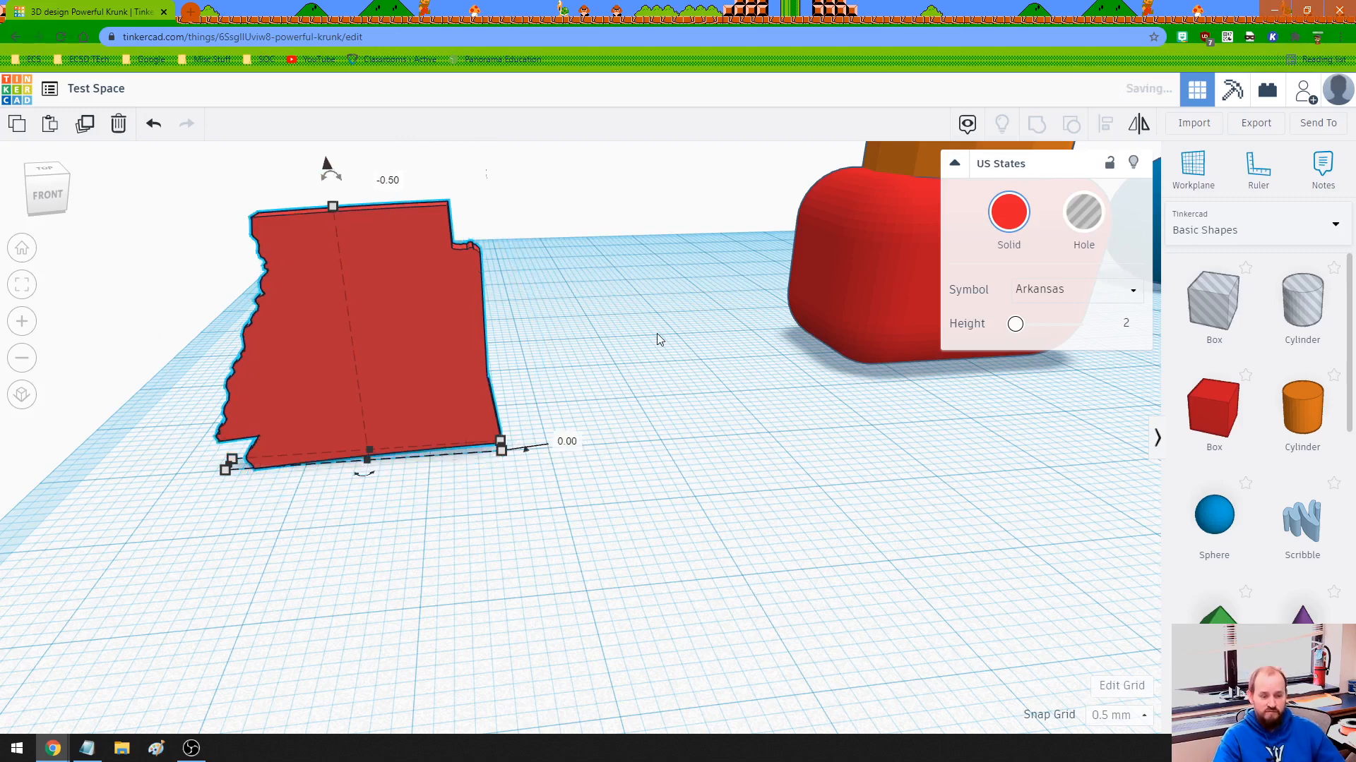
# Set the Arkansas shape's elevation above the workplane to 15 mm and return it to 0.
pyautogui.click(579, 443)
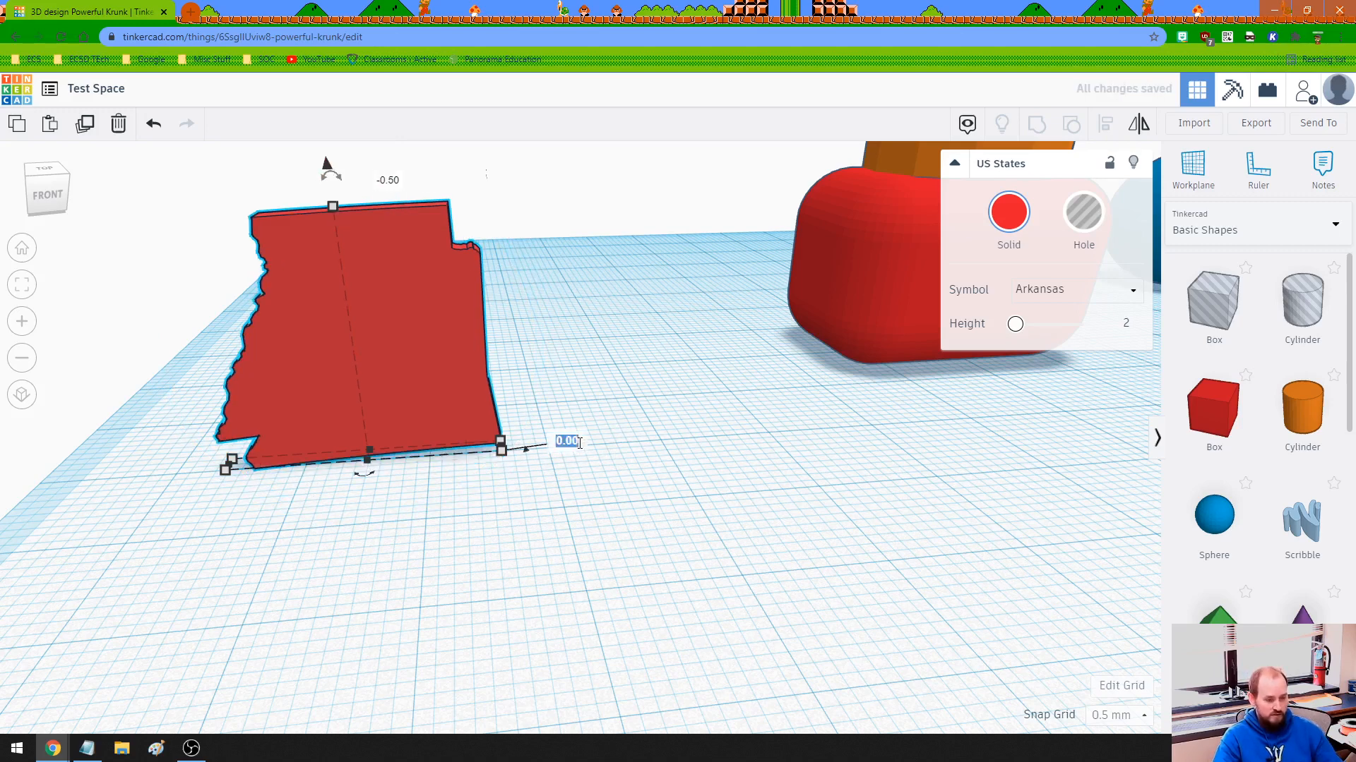
pyautogui.write('15')
pyautogui.press('Return')
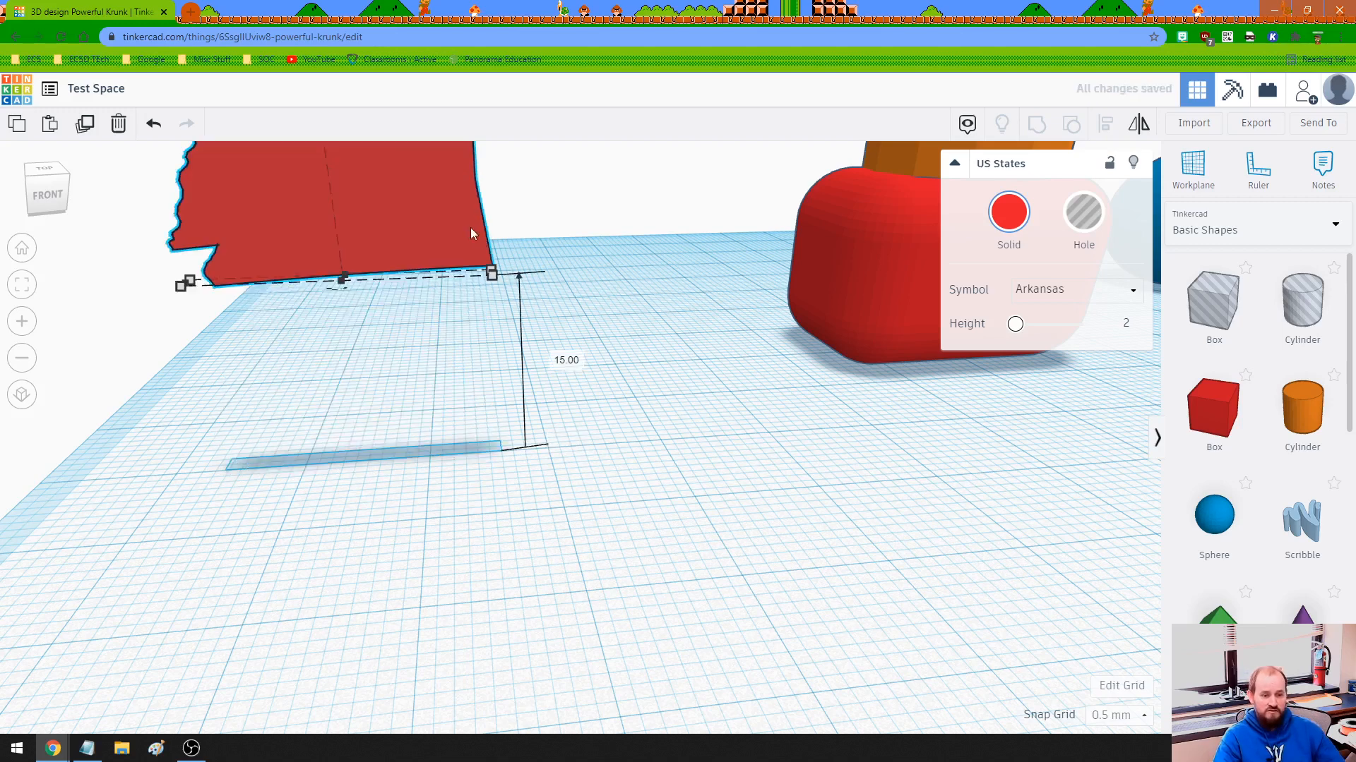
pyautogui.click(565, 362)
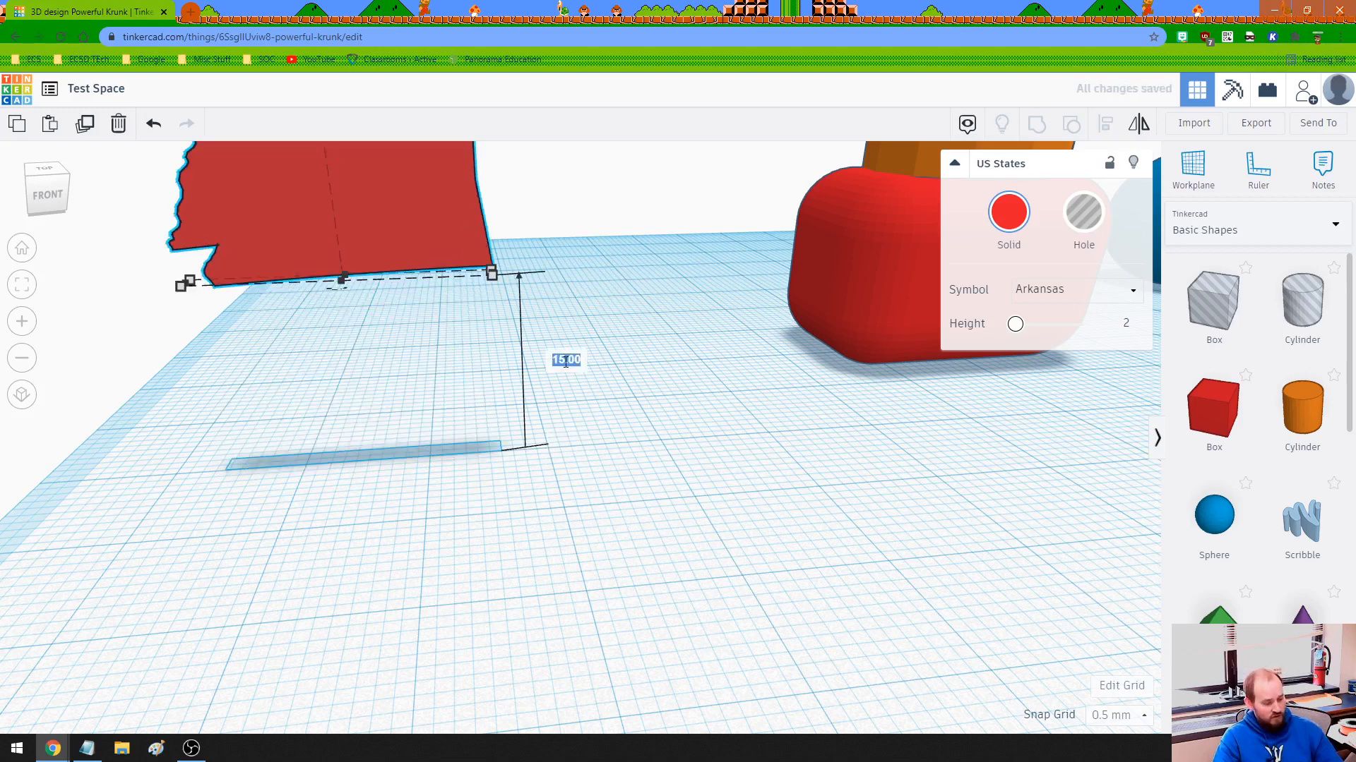
pyautogui.write('0')
pyautogui.press('Return')
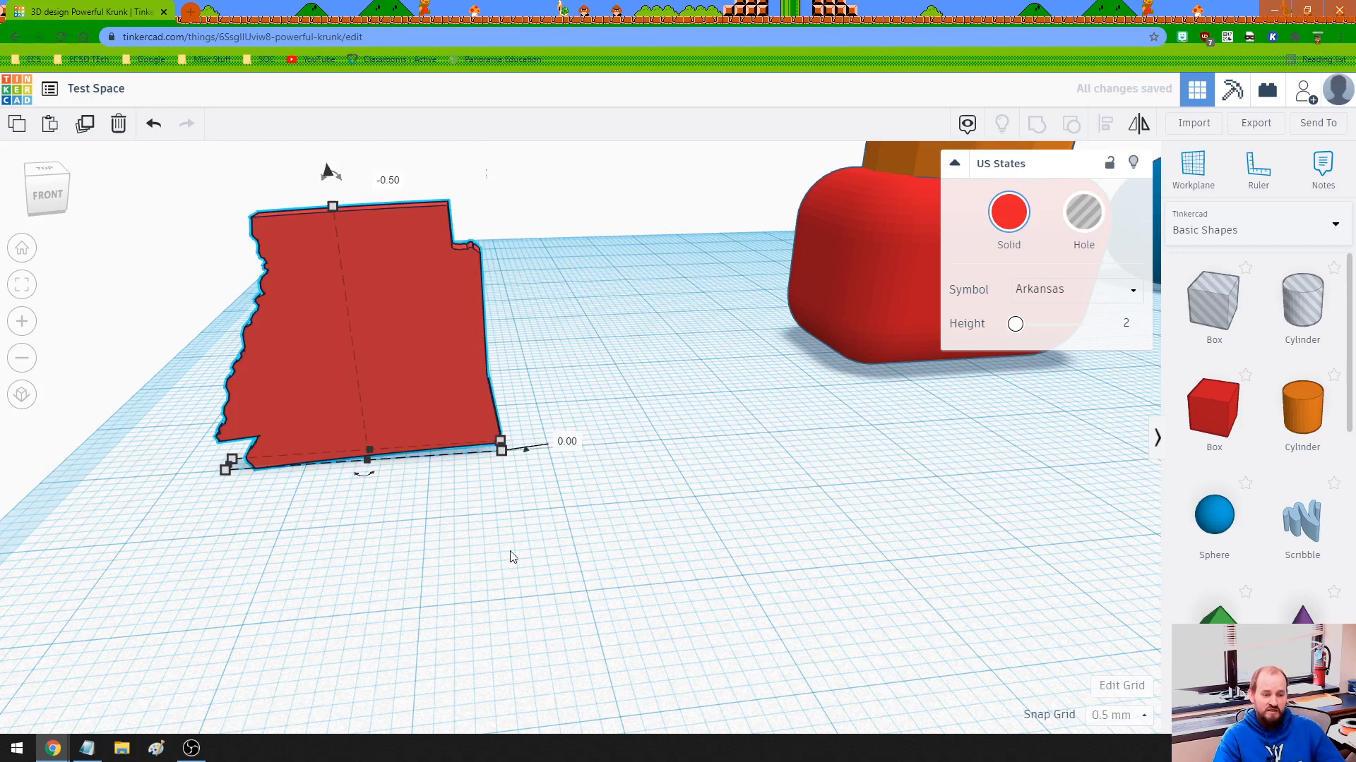
# Reselect the standing Arkansas shape and view it from the front.
pyautogui.click(516, 489)
pyautogui.moveTo(489, 484); pyautogui.dragTo(448, 362, button='right')
pyautogui.click(433, 379)
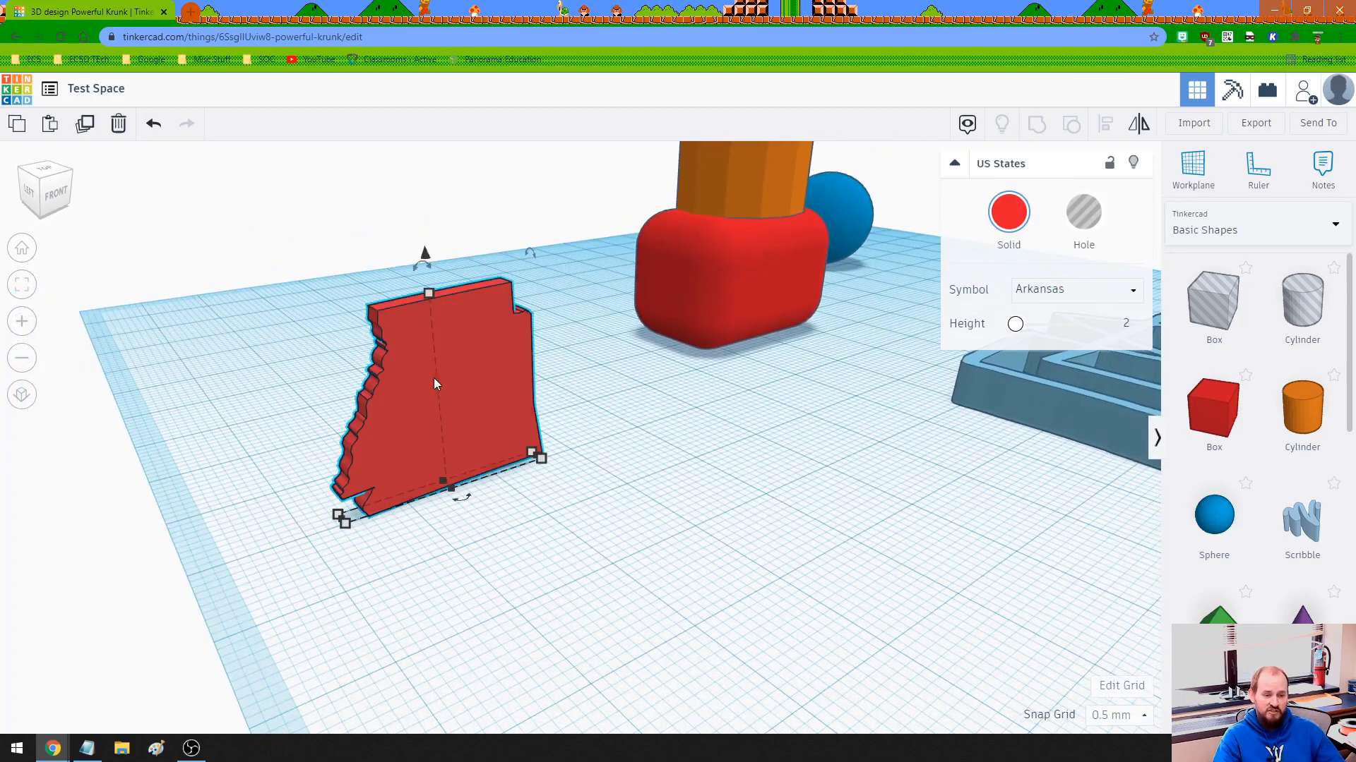
pyautogui.moveTo(538, 581); pyautogui.dragTo(397, 569, button='right')
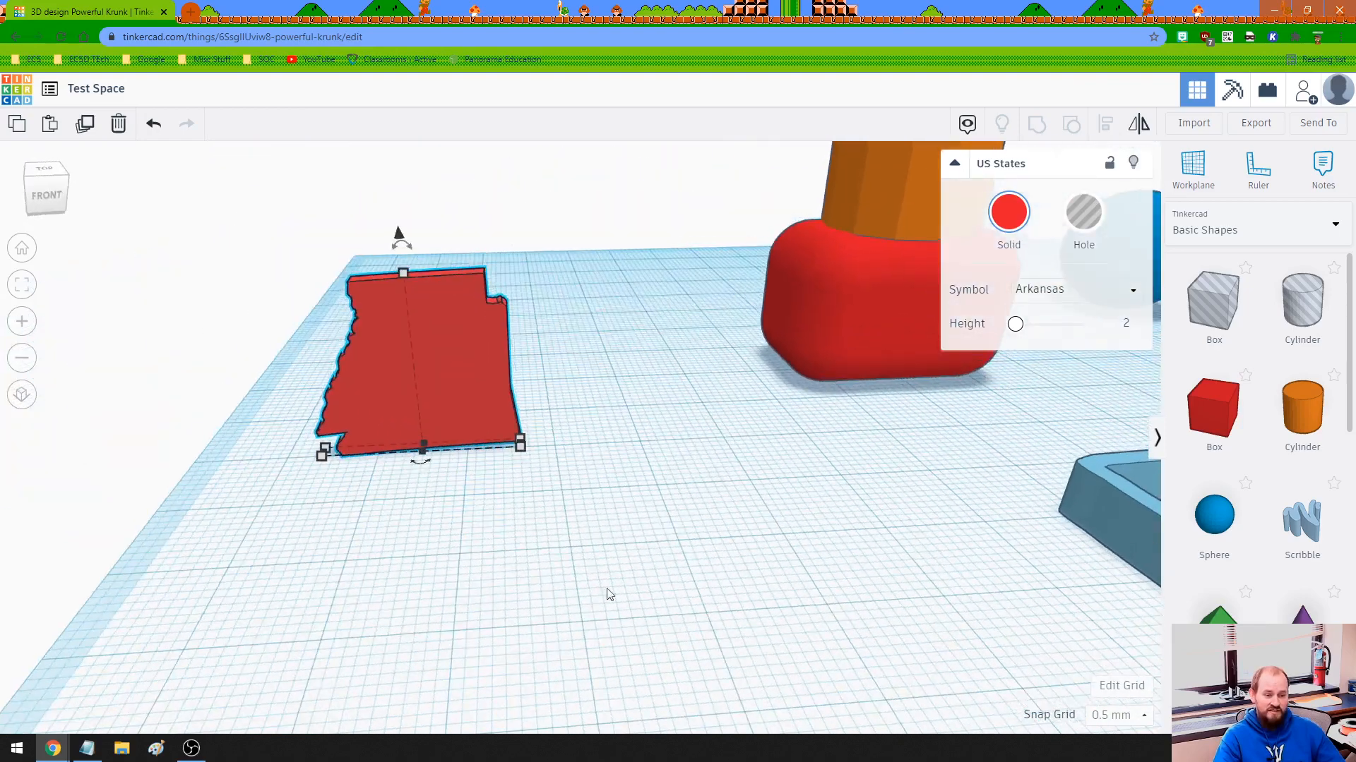
# Move the orange cylinder off the red rounded box toward the workplane's back-left corner.
pyautogui.moveTo(787, 549); pyautogui.dragTo(389, 494, button='middle')
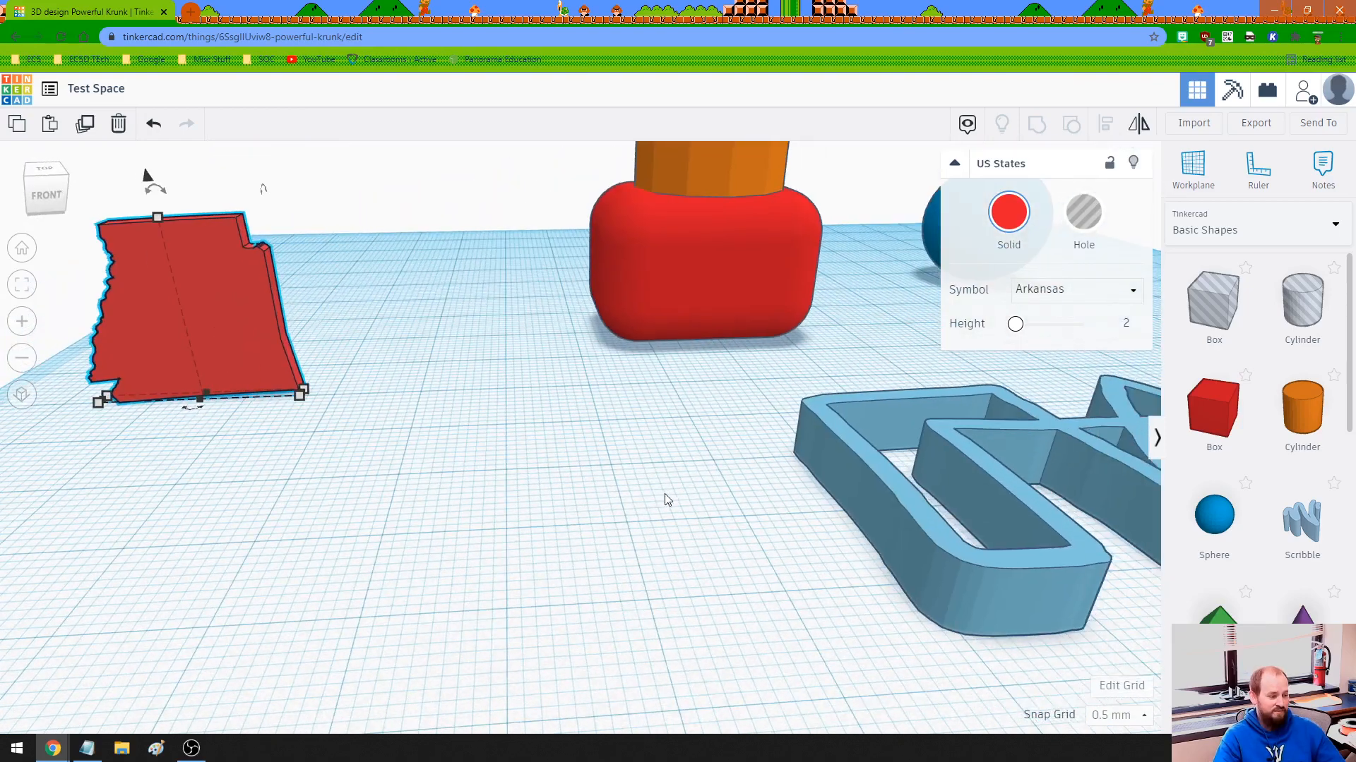
pyautogui.moveTo(663, 494); pyautogui.dragTo(661, 547, button='right')
pyautogui.scroll(-3, 425, 475)
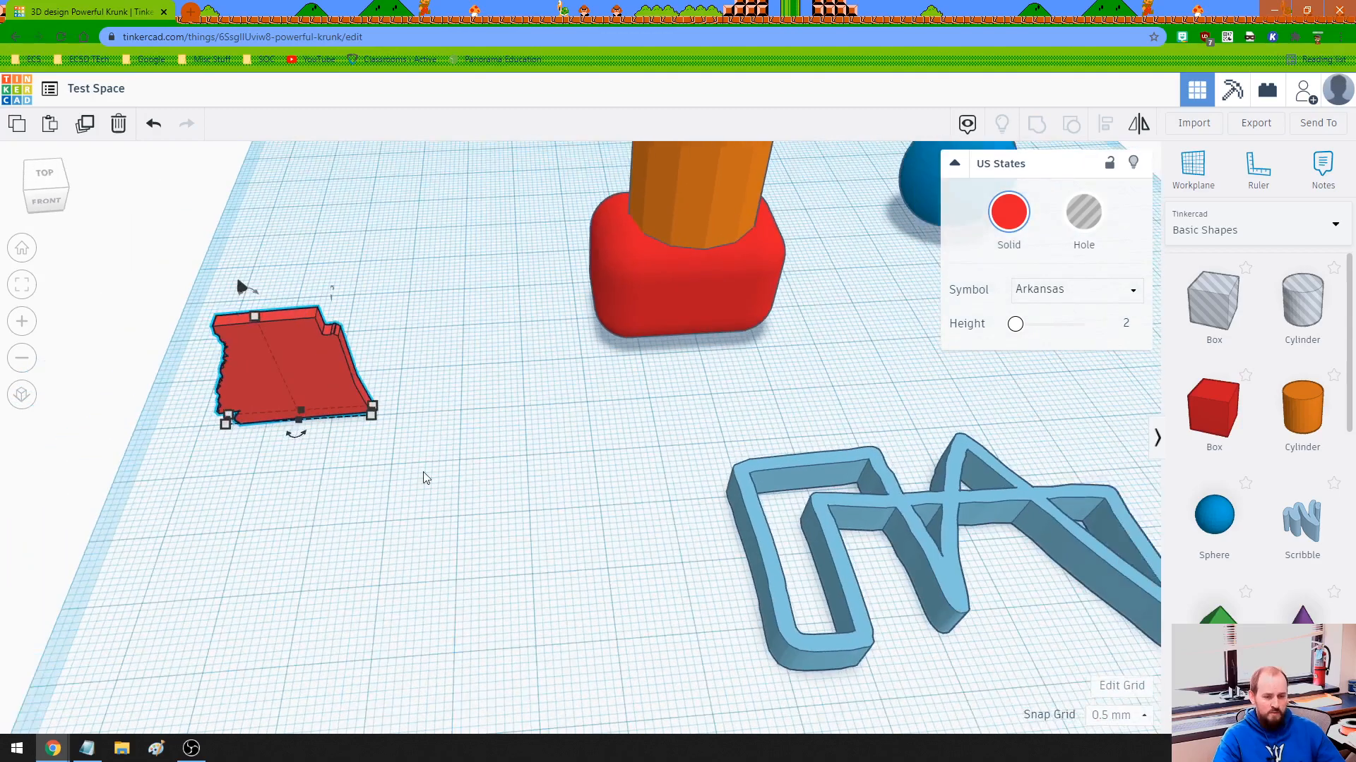
pyautogui.scroll(3, 575, 498)
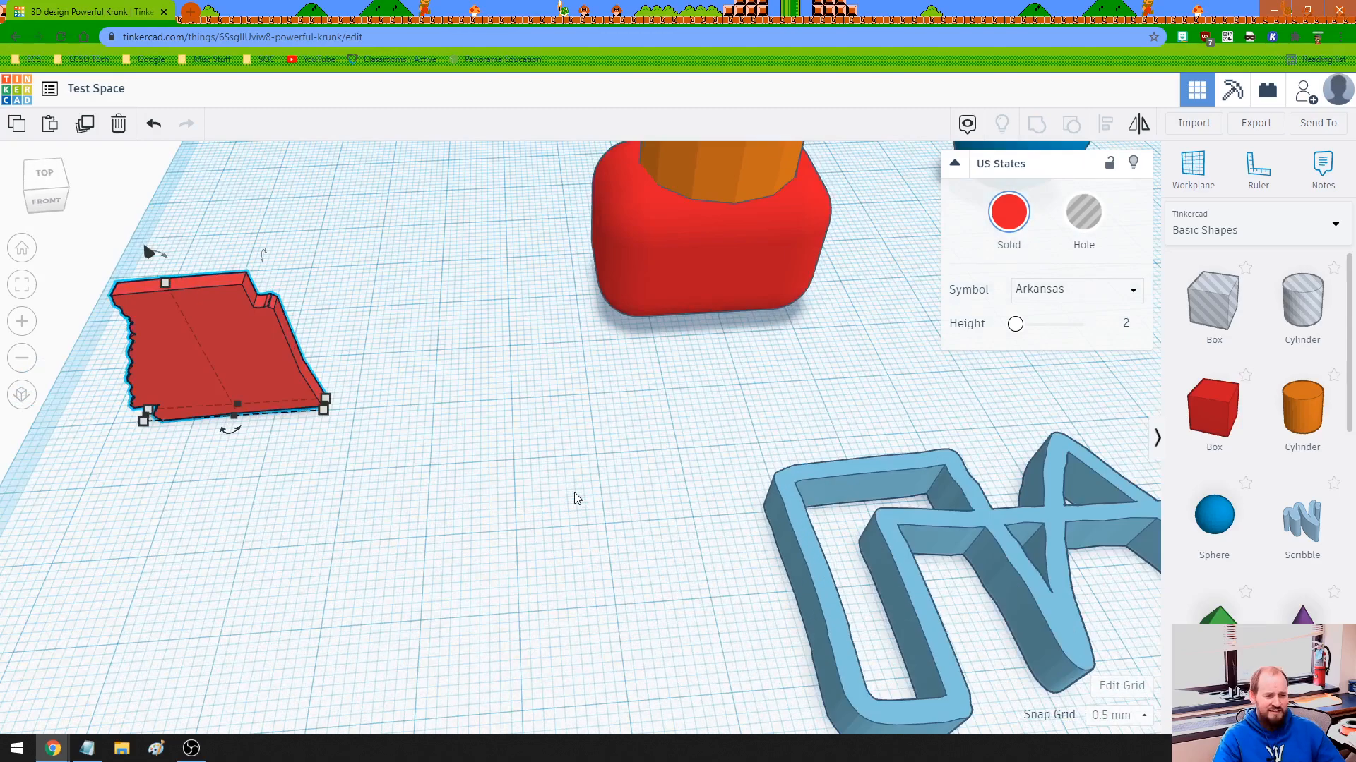
pyautogui.scroll(-3, 546, 476)
pyautogui.scroll(-4, 542, 472)
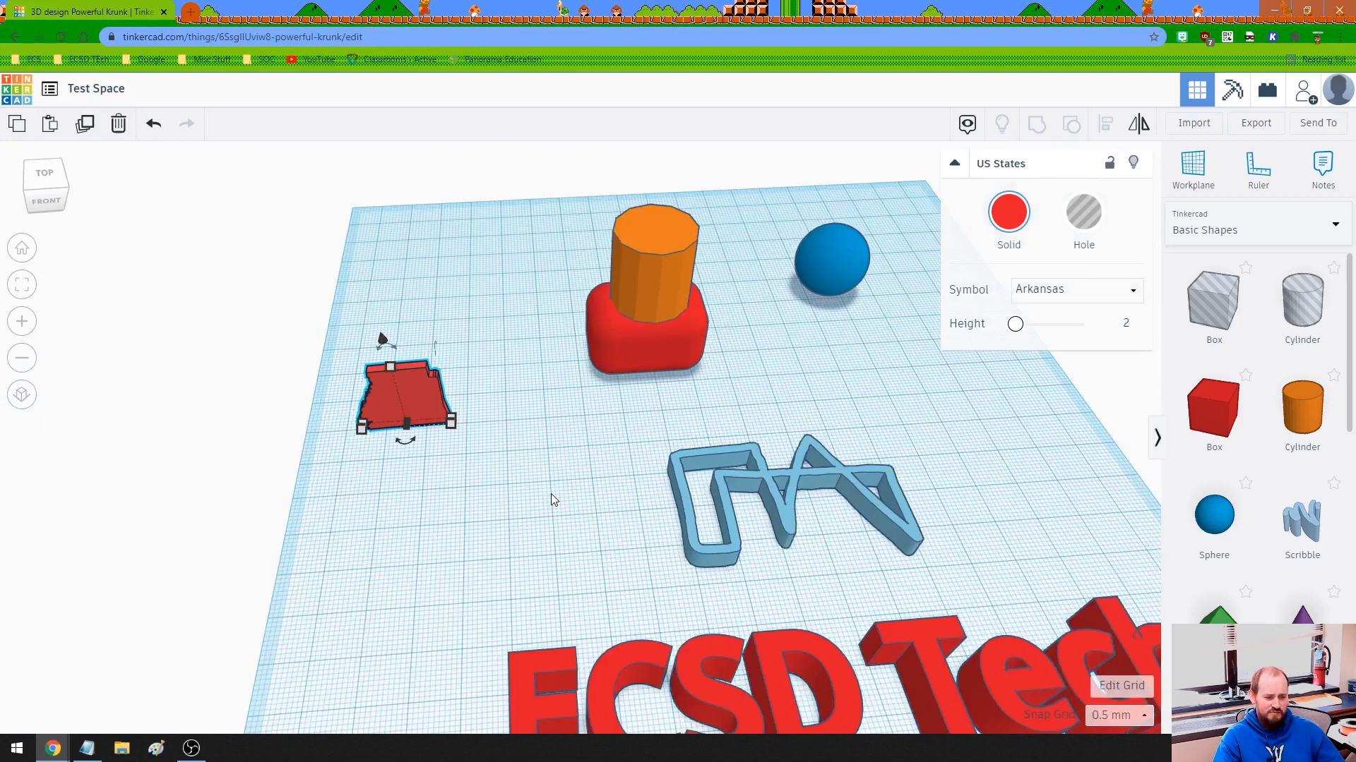
pyautogui.moveTo(563, 548); pyautogui.dragTo(447, 475, button='middle')
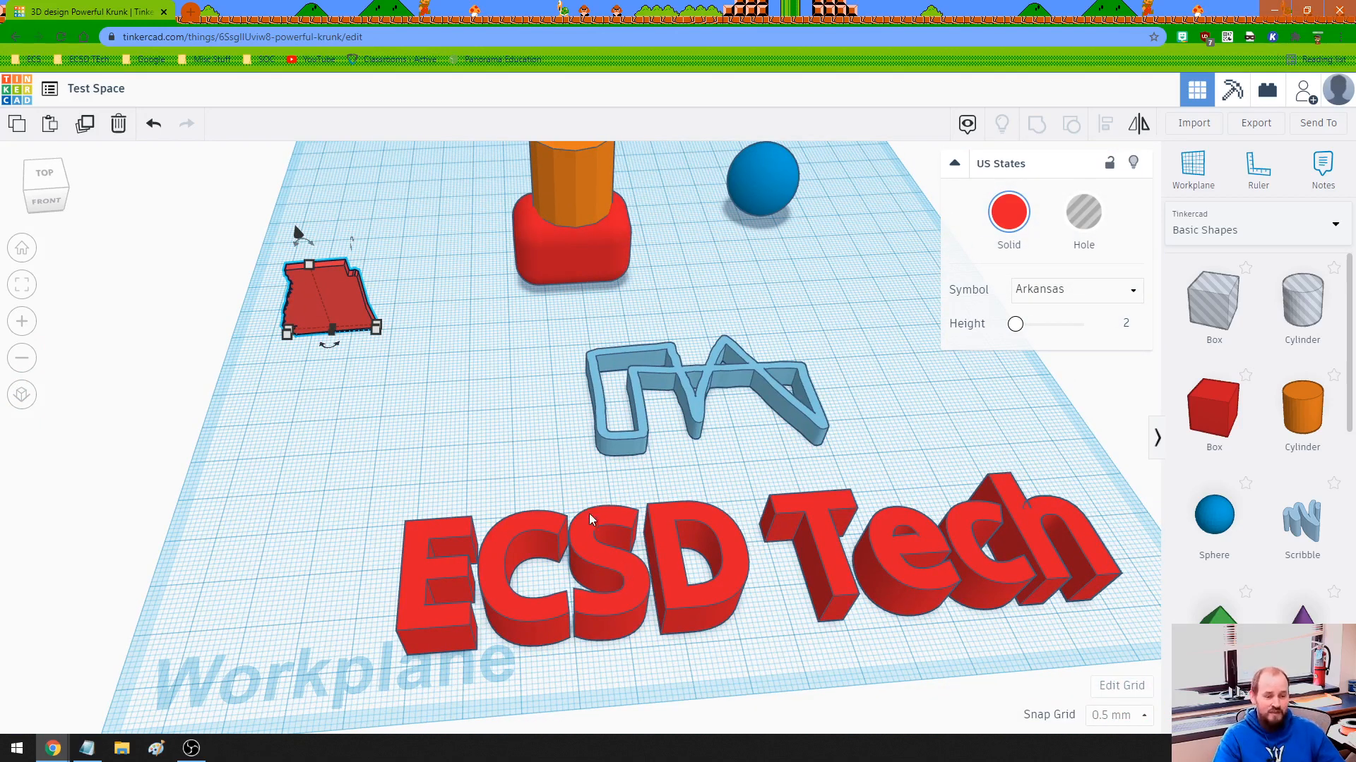
pyautogui.moveTo(731, 287); pyautogui.dragTo(429, 448, button='middle')
pyautogui.moveTo(424, 402); pyautogui.dragTo(244, 318)
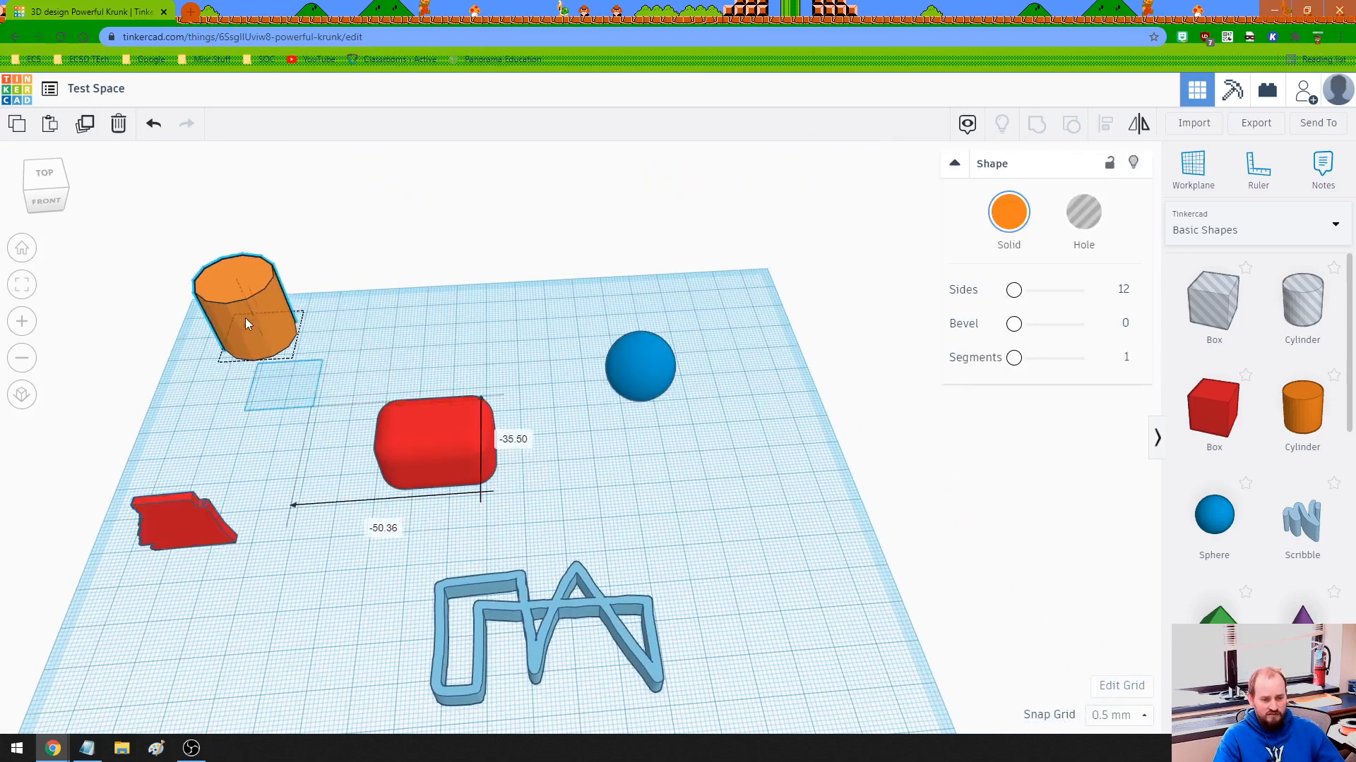
# Set the red box's corner radius to 0 so its edges are square.
pyautogui.click(444, 459)
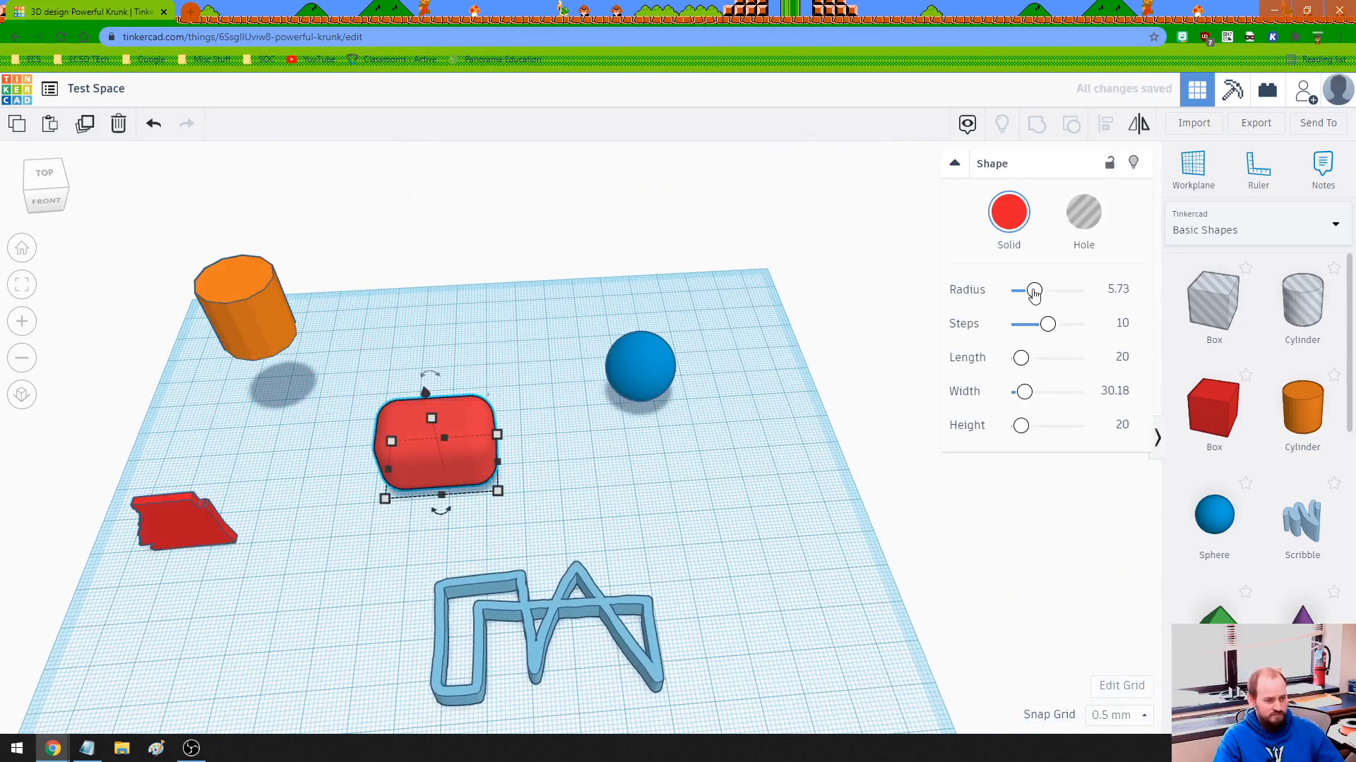
pyautogui.moveTo(1034, 290); pyautogui.dragTo(1000, 295)
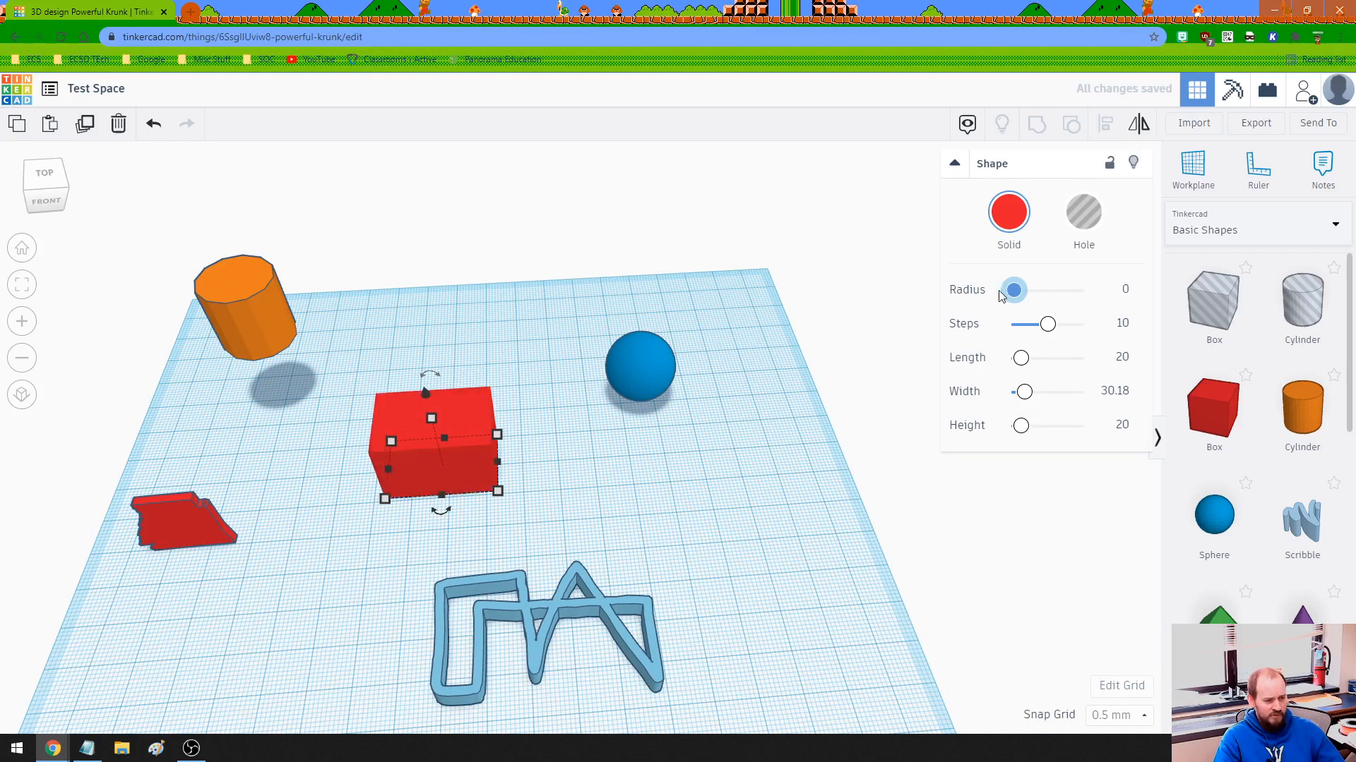
pyautogui.click(578, 481)
# Reduce the red box's depth from its back-right corner and widen it to about 34.68 mm from its right side.
pyautogui.scroll(1, 374, 487)
pyautogui.scroll(2, 396, 511)
pyautogui.moveTo(490, 500); pyautogui.dragTo(797, 478, button='middle')
pyautogui.scroll(2, 597, 481)
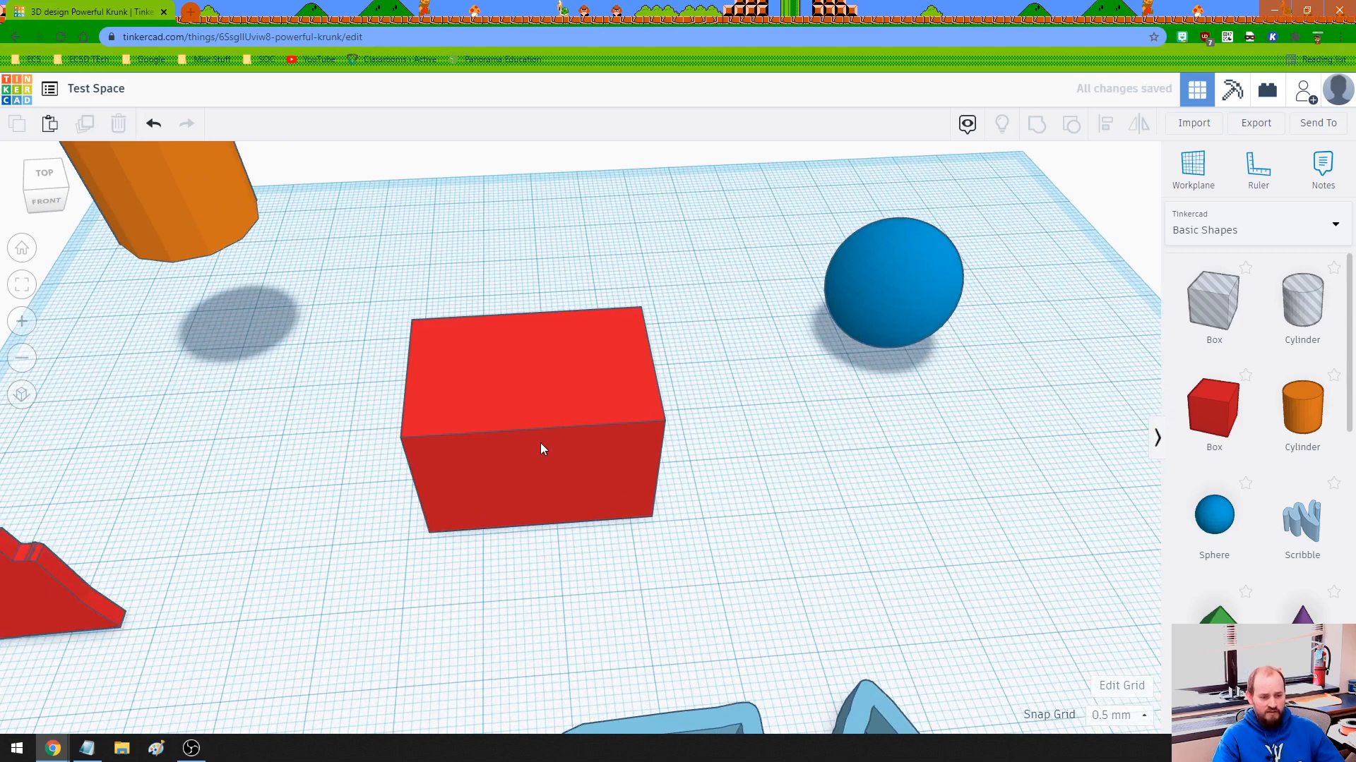
pyautogui.click(540, 443)
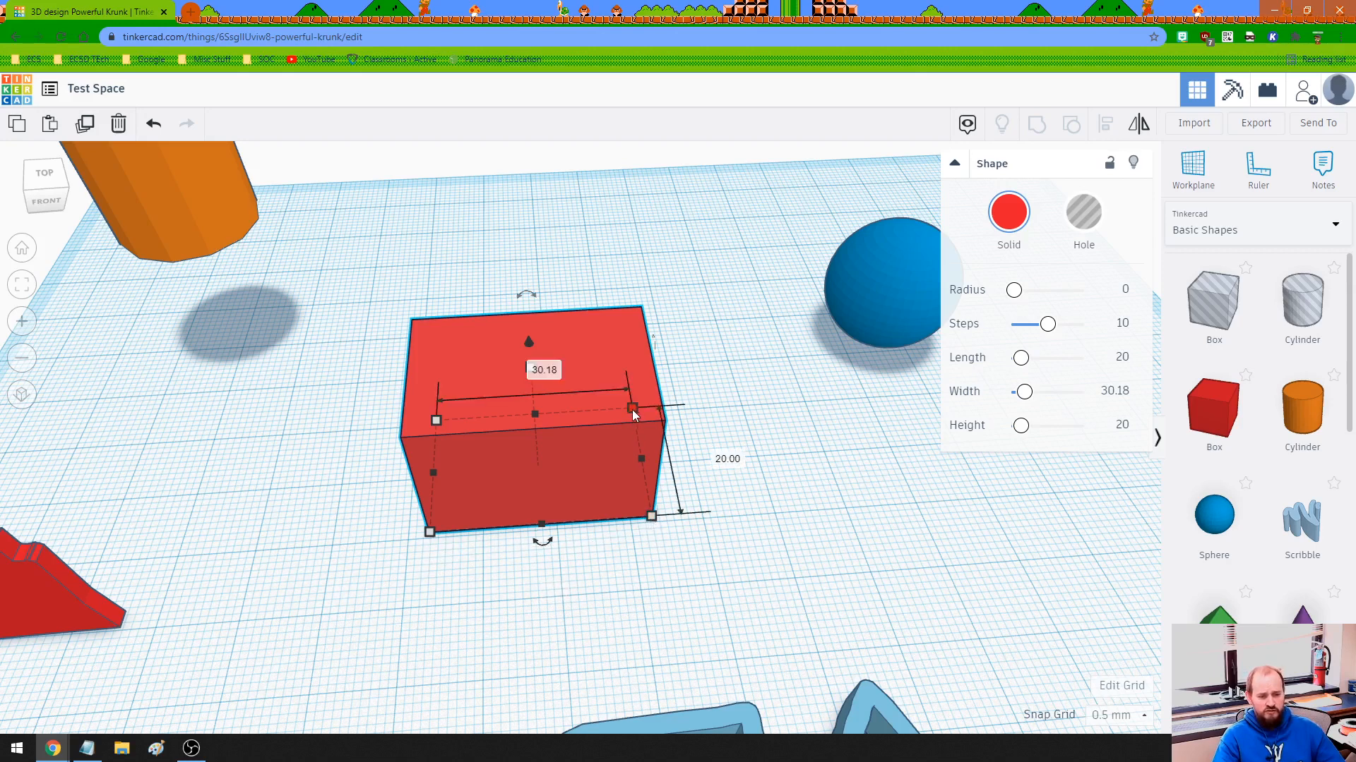
pyautogui.moveTo(633, 410); pyautogui.dragTo(641, 442)
pyautogui.click(655, 534)
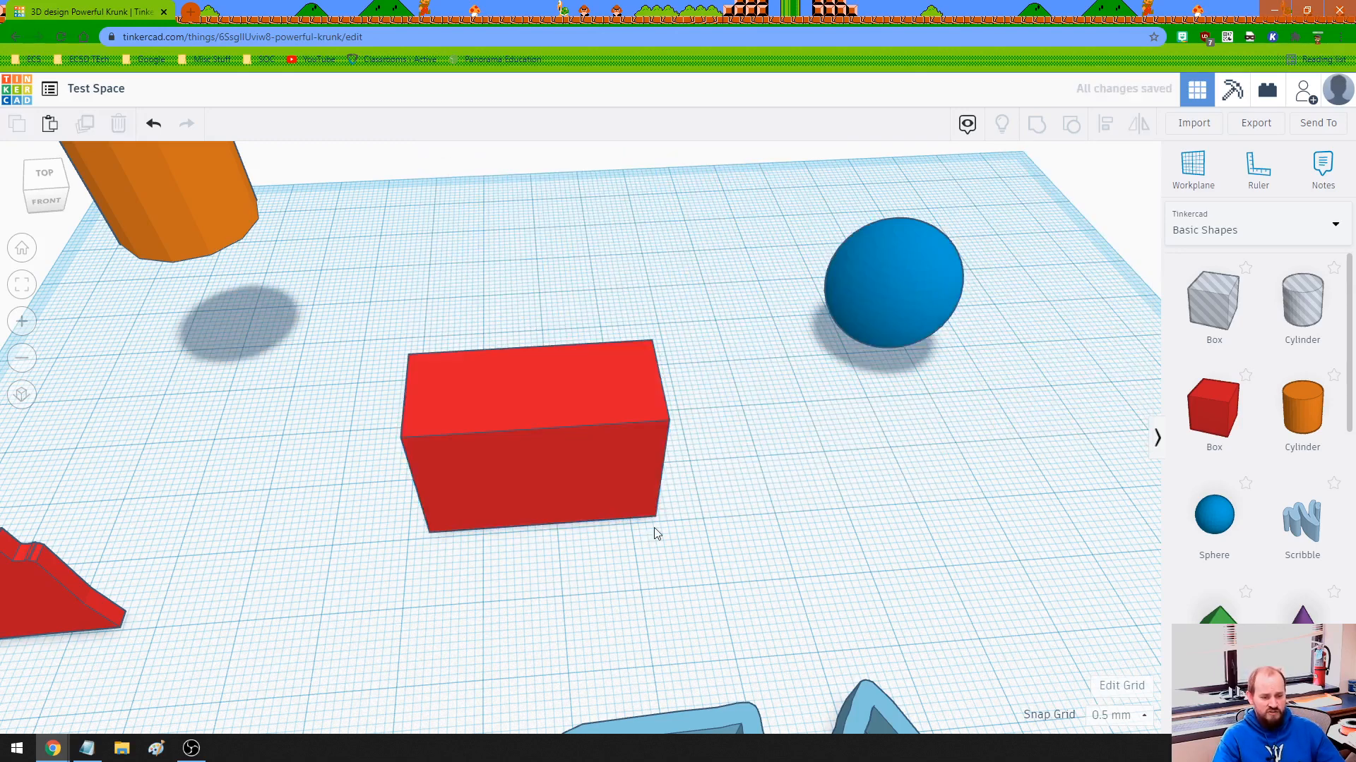
pyautogui.click(639, 486)
pyautogui.moveTo(647, 476); pyautogui.dragTo(674, 474)
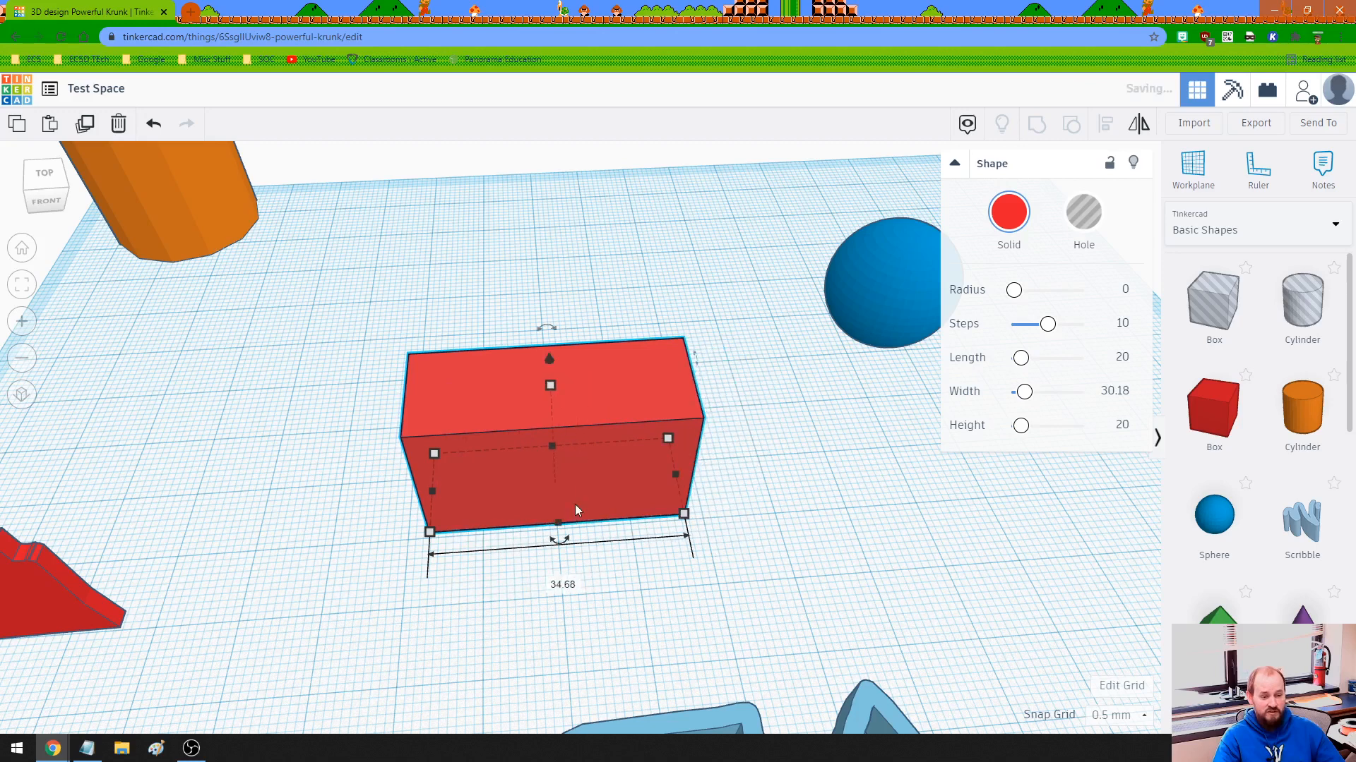
# Stretch the front of the red box to a depth of 21 mm, and set that depth to exactly 5 mm.
pyautogui.moveTo(561, 574); pyautogui.dragTo(562, 583)
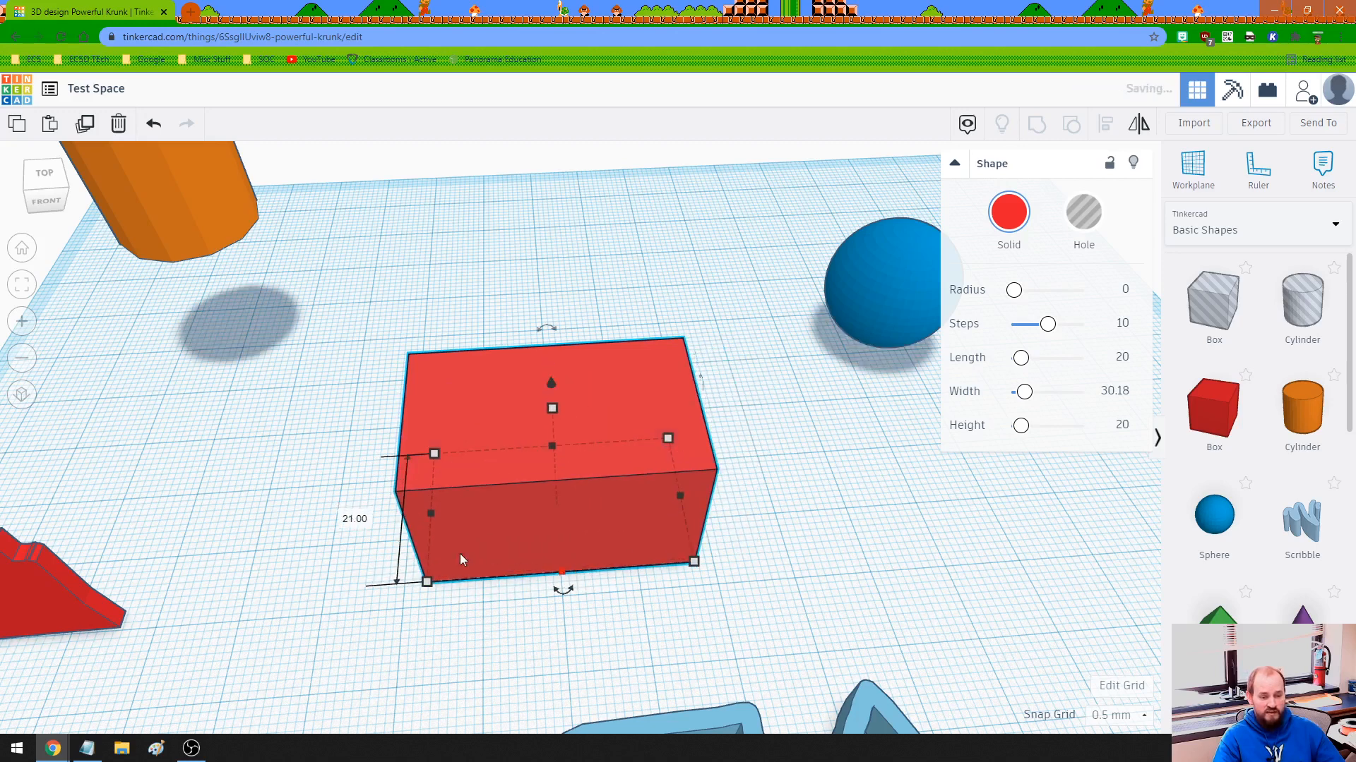
pyautogui.click(379, 516)
pyautogui.click(546, 441)
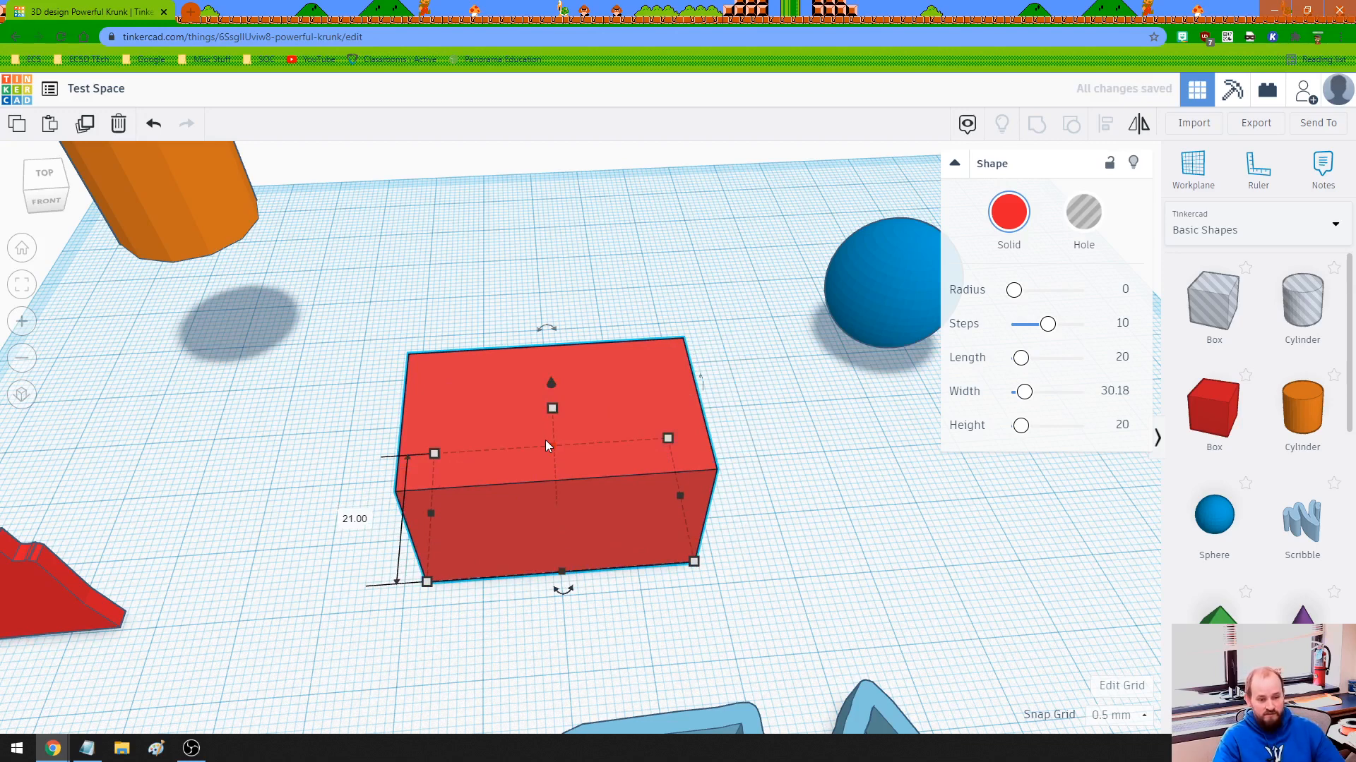
pyautogui.click(347, 517)
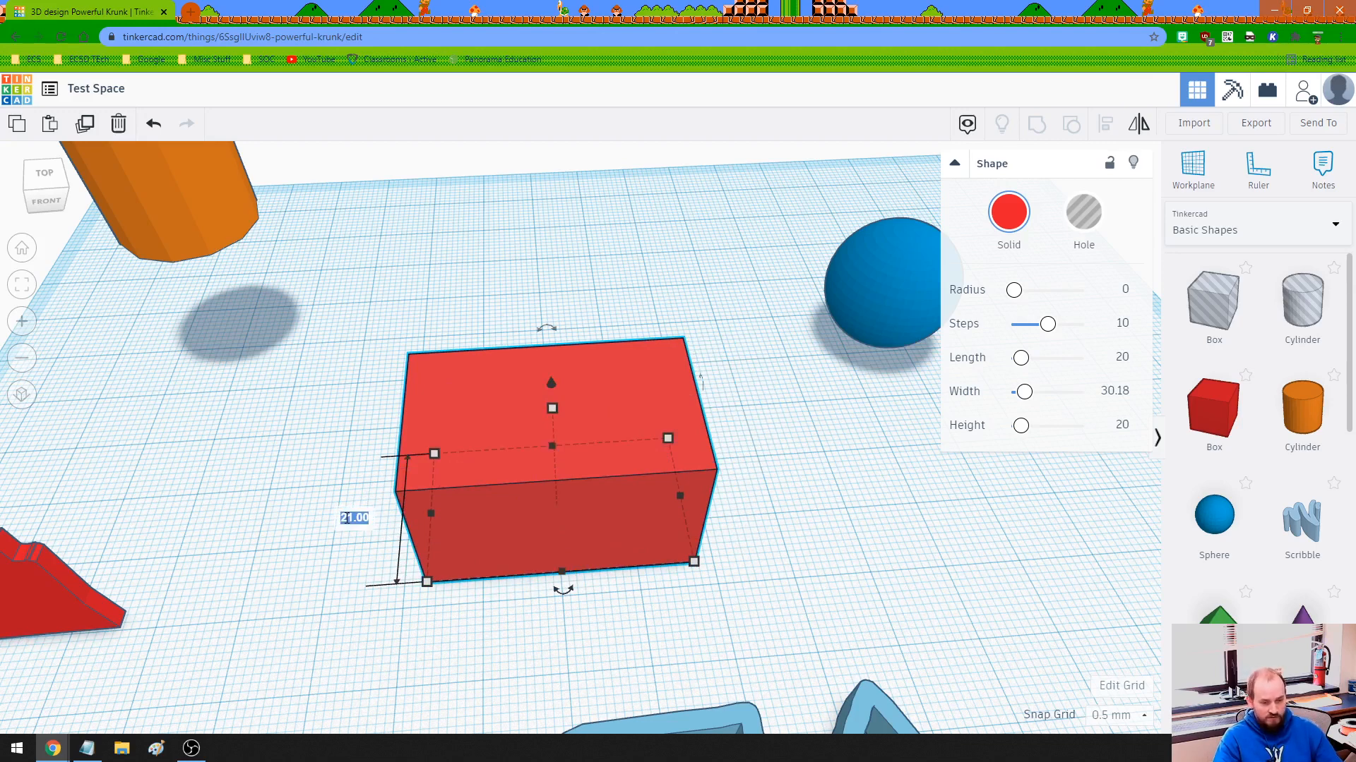
pyautogui.write('5')
pyautogui.press('Return')
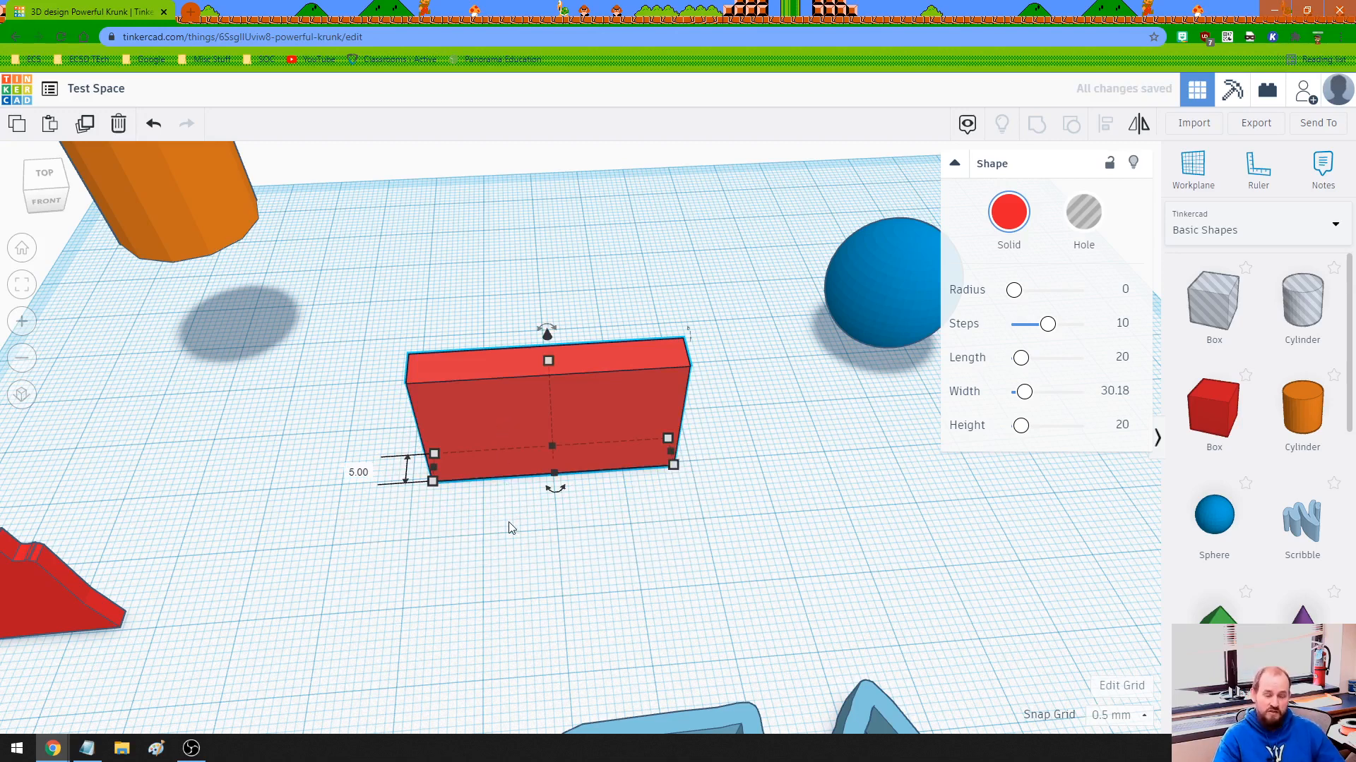
# Raise the red box's height to 32 mm and enlarge its base to 36 by 18.5 mm from a front corner.
pyautogui.click(530, 562)
pyautogui.click(523, 463)
pyautogui.moveTo(505, 562); pyautogui.dragTo(600, 494, button='right')
pyautogui.moveTo(530, 369); pyautogui.dragTo(528, 280)
pyautogui.moveTo(513, 414); pyautogui.dragTo(487, 273)
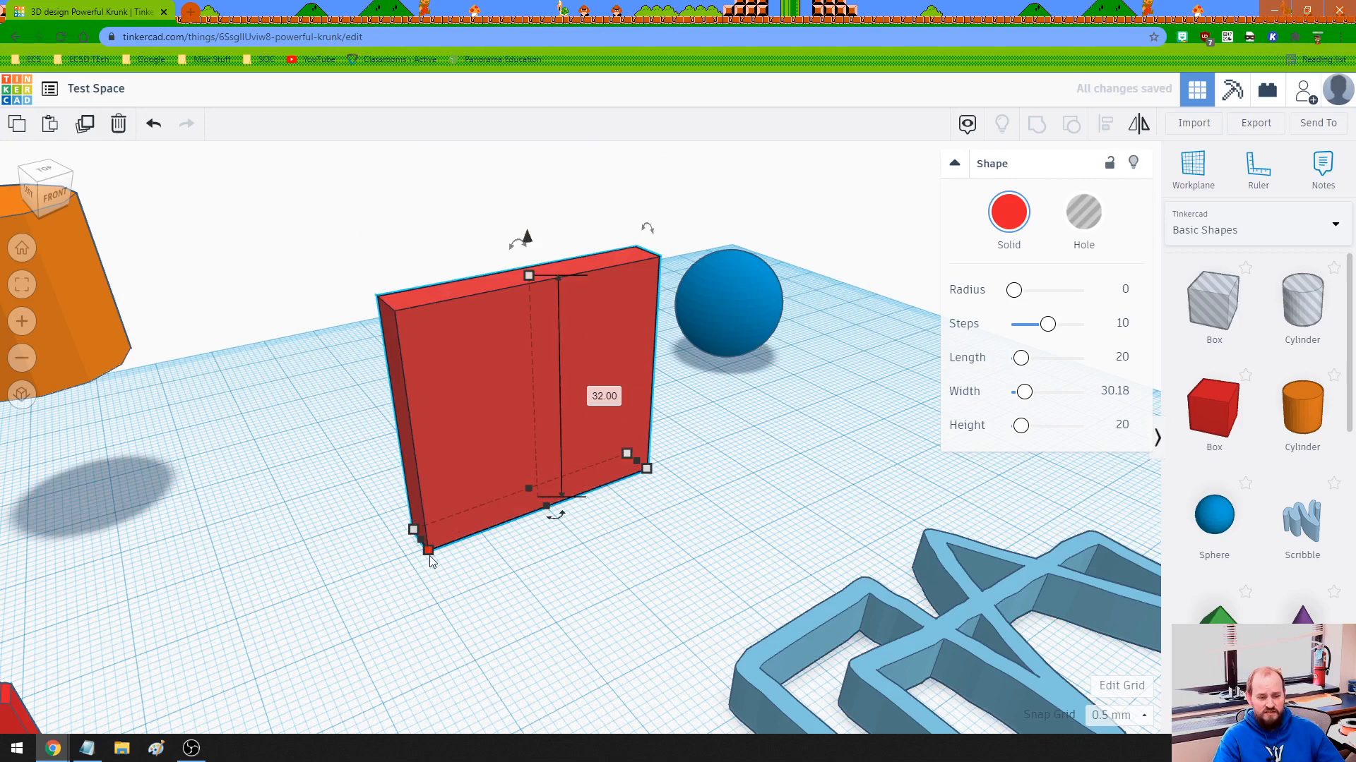
pyautogui.moveTo(428, 550); pyautogui.dragTo(464, 620)
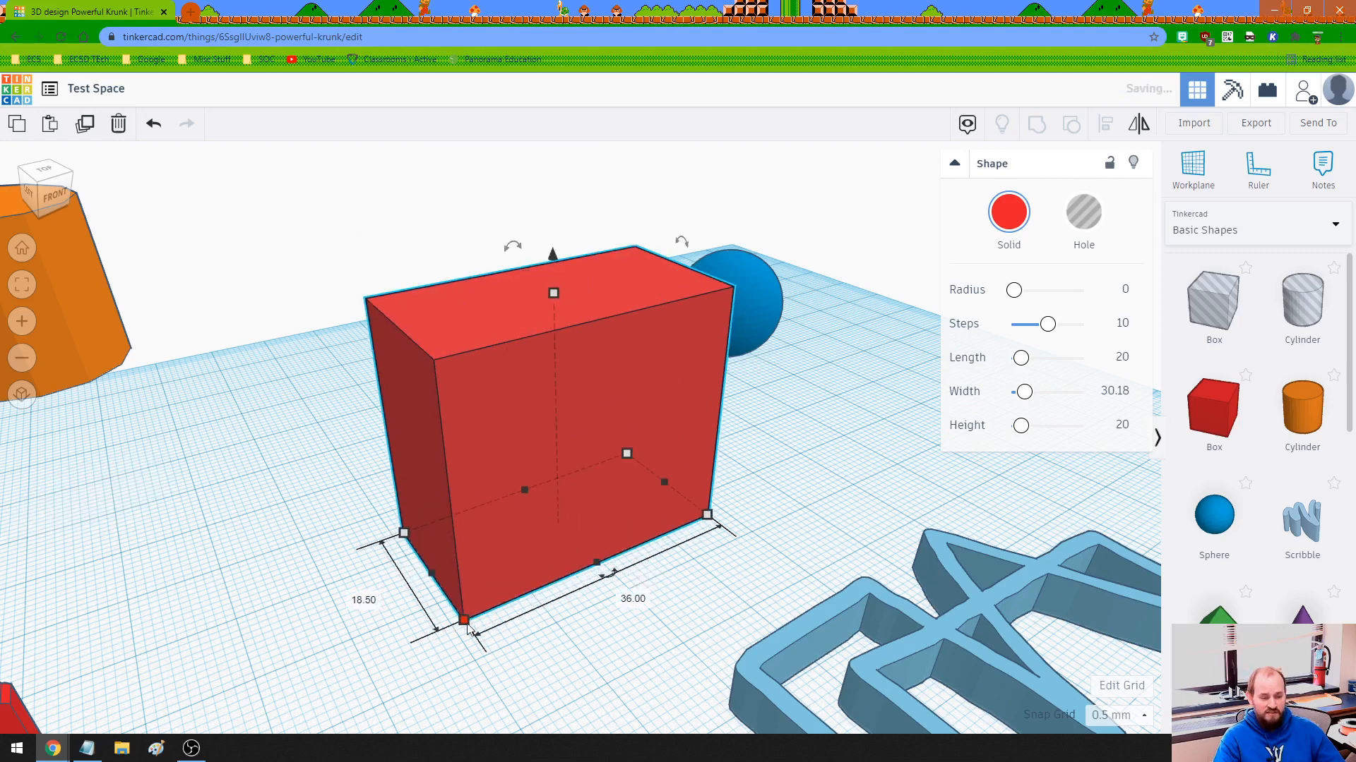
# Rotate the red box -45° about its vertical axis and resize its footprint from a corner to about 44.77 by 22.52 mm.
pyautogui.moveTo(625, 565)
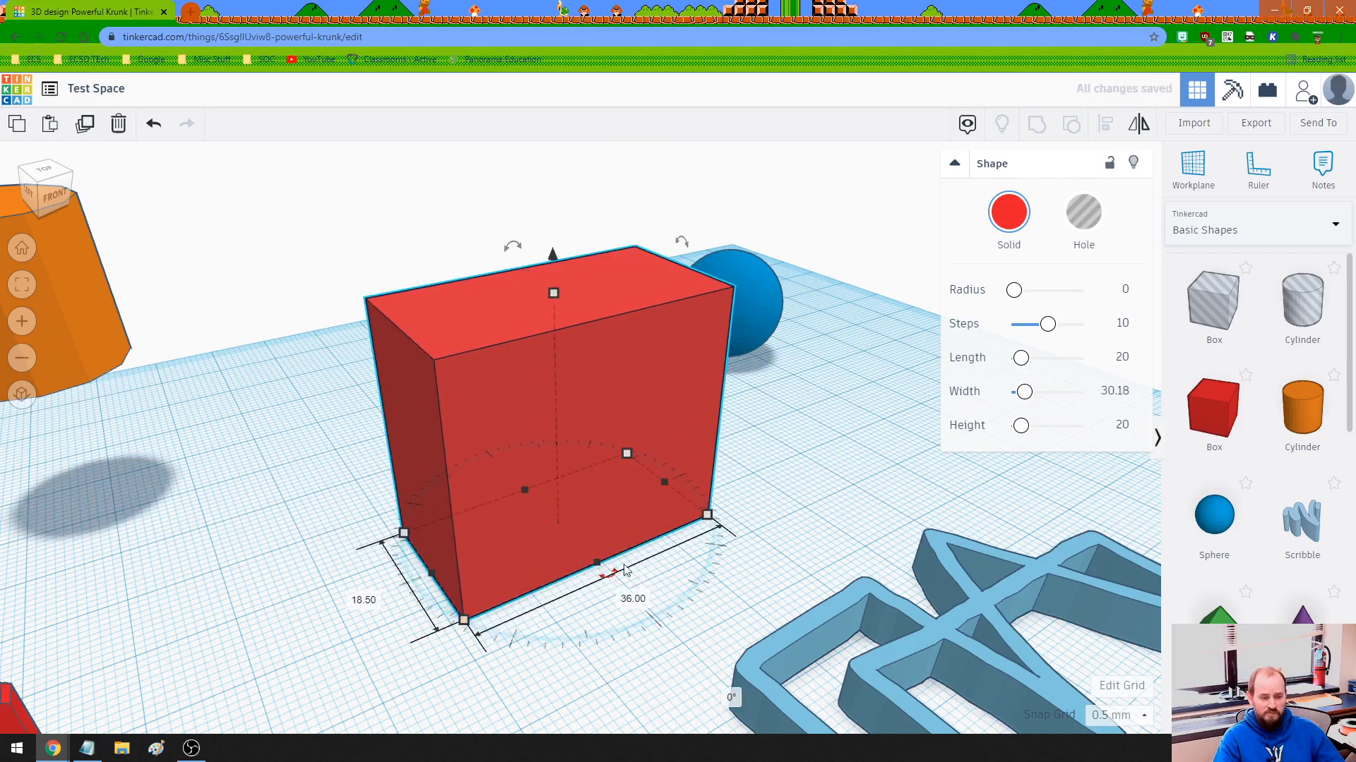
pyautogui.moveTo(629, 566); pyautogui.dragTo(648, 540)
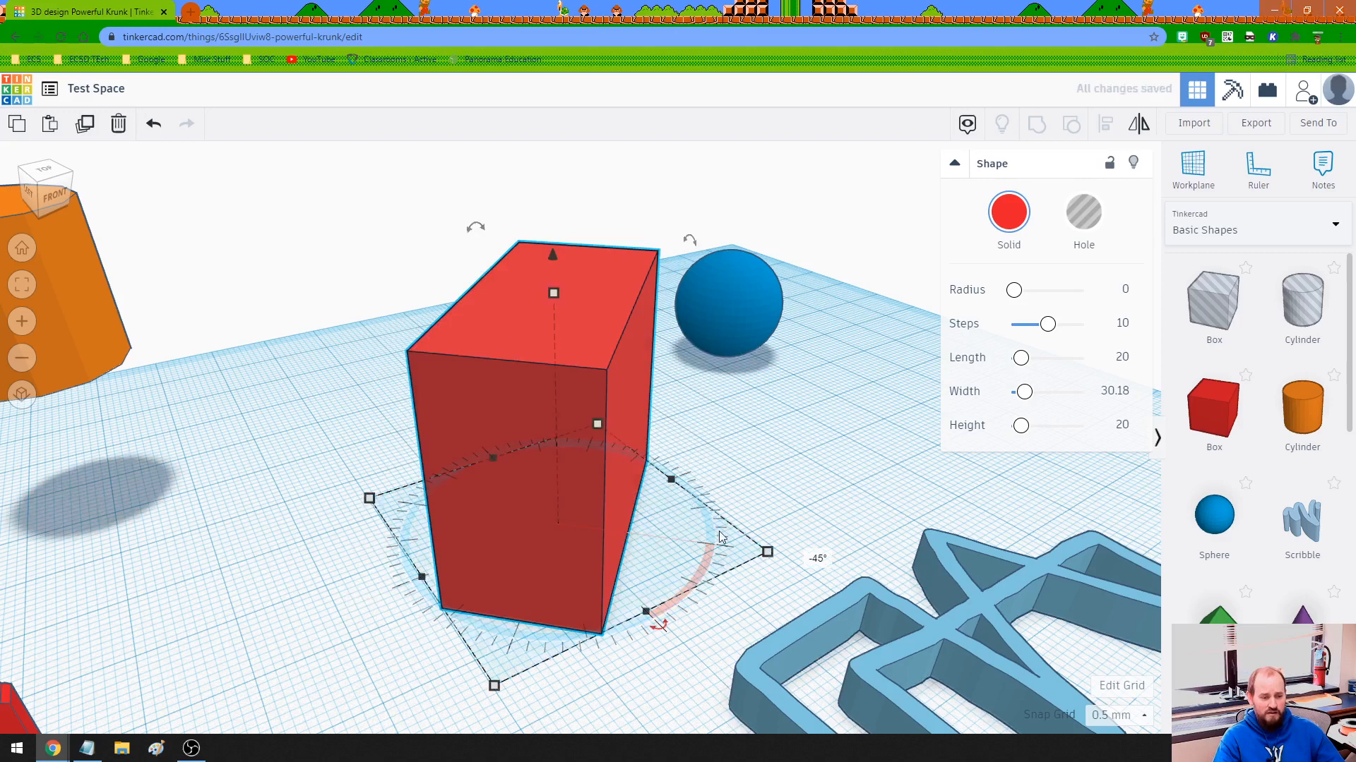
pyautogui.moveTo(770, 551); pyautogui.dragTo(759, 466)
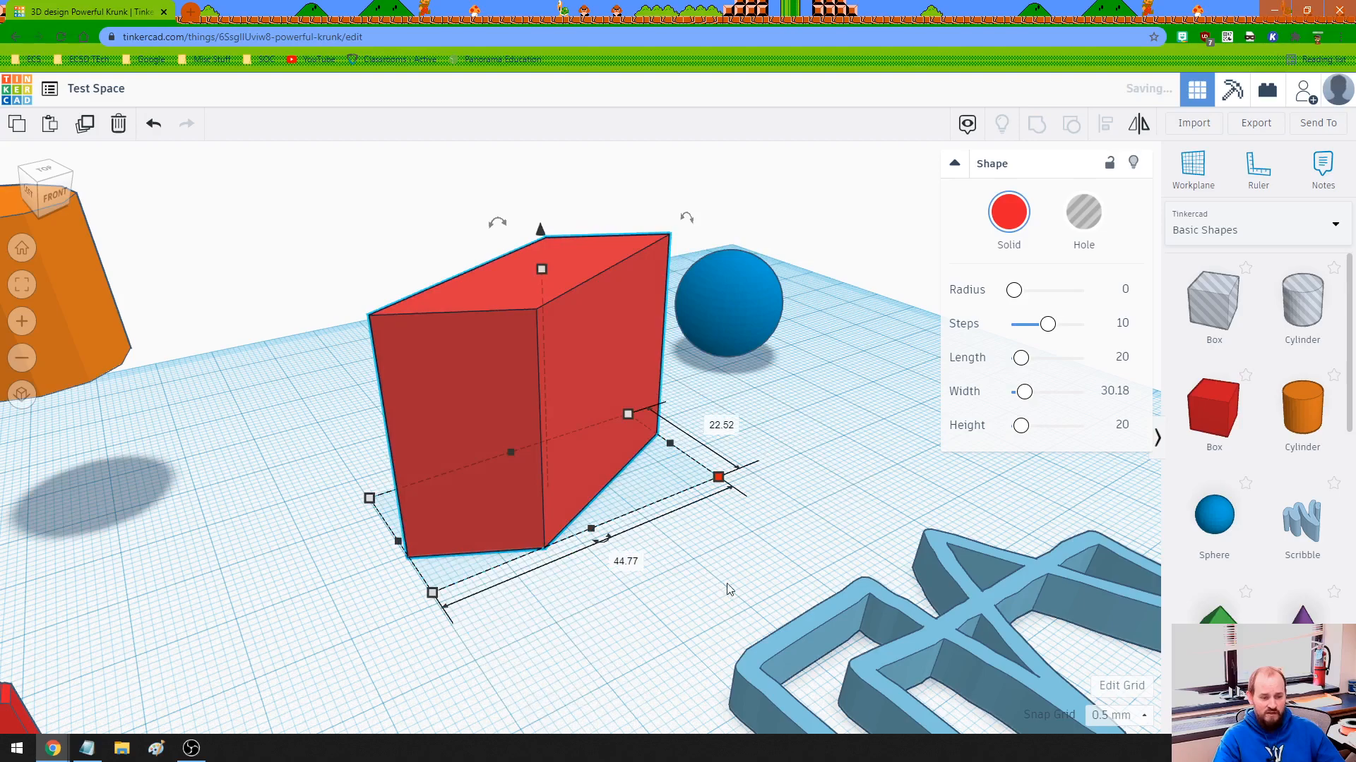
# Shrink the rotated box's footprint to about 32.5 by 17.52 mm from its front corner and undo that resize.
pyautogui.click(728, 586)
pyautogui.click(428, 553)
pyautogui.moveTo(494, 572); pyautogui.dragTo(630, 598, button='right')
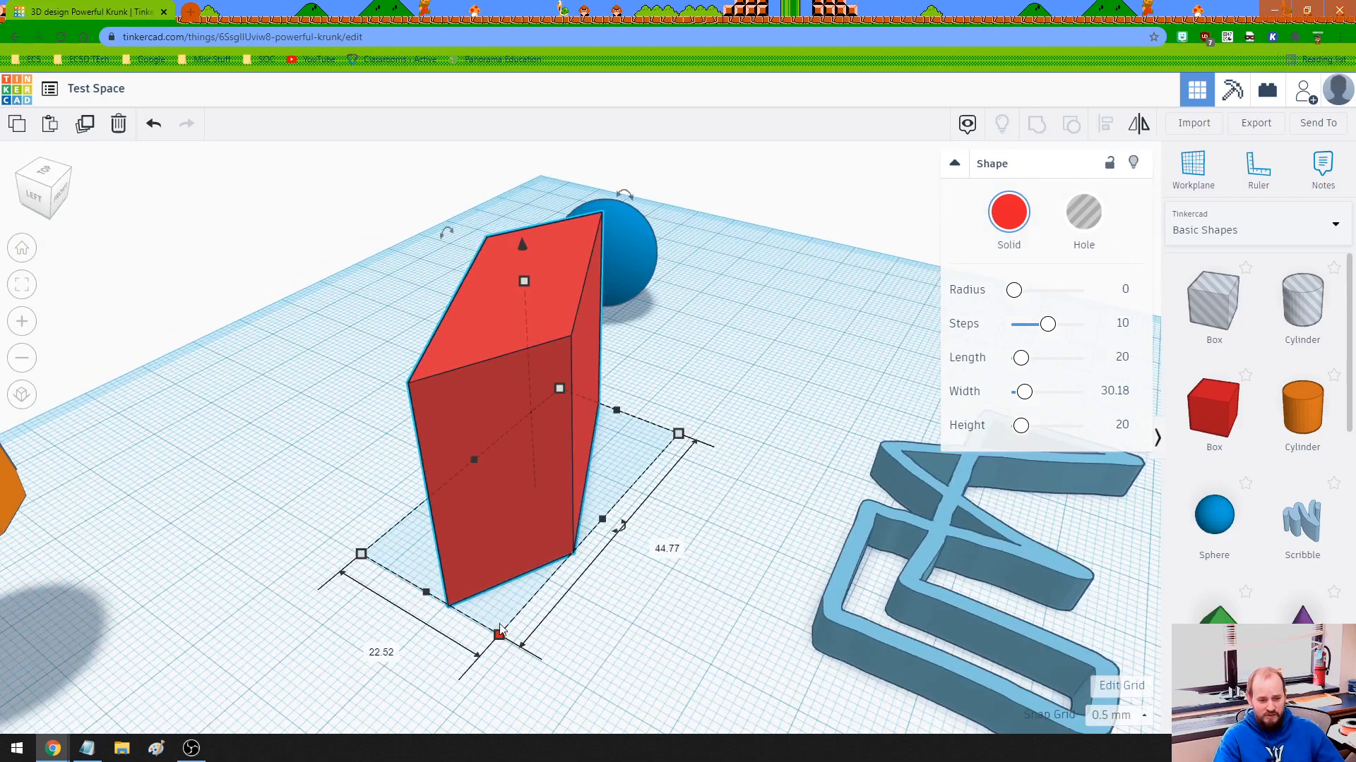
pyautogui.moveTo(497, 634); pyautogui.dragTo(531, 556)
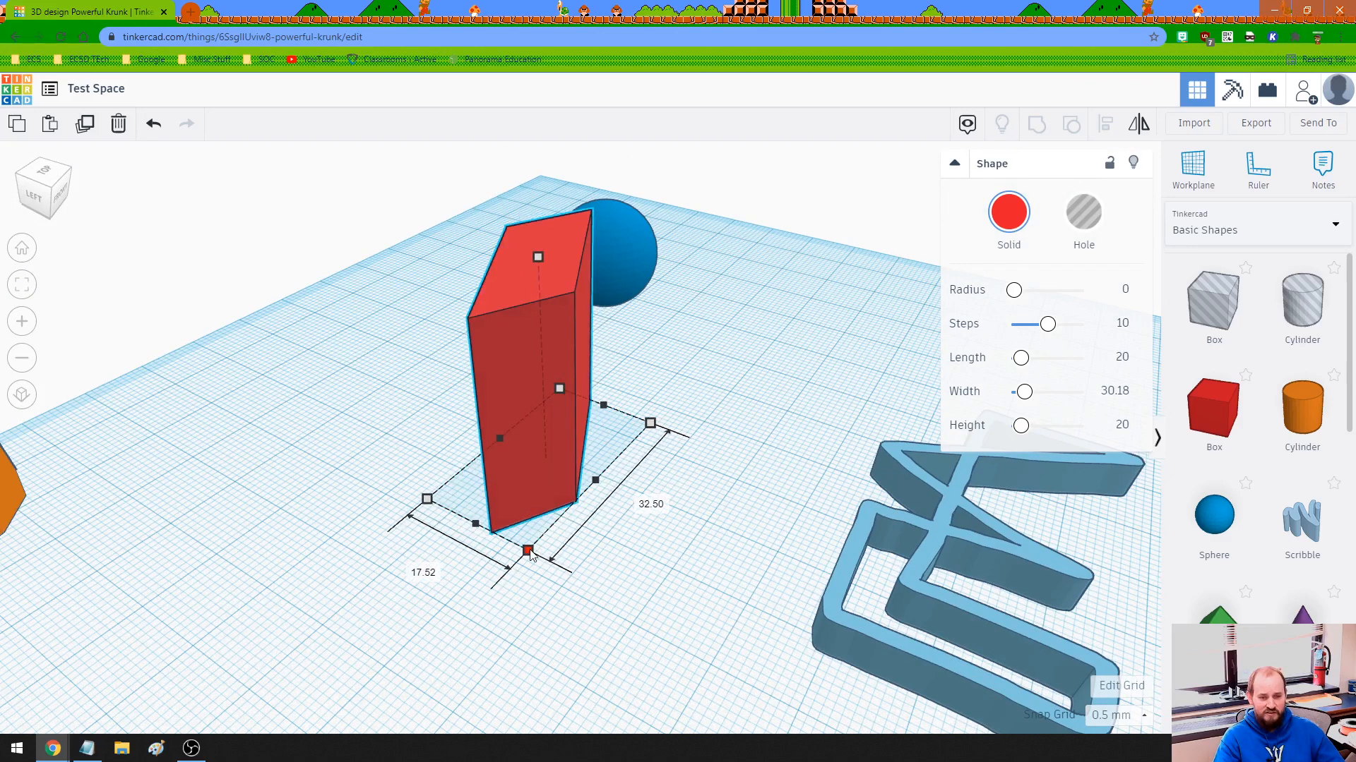
pyautogui.click(152, 125)
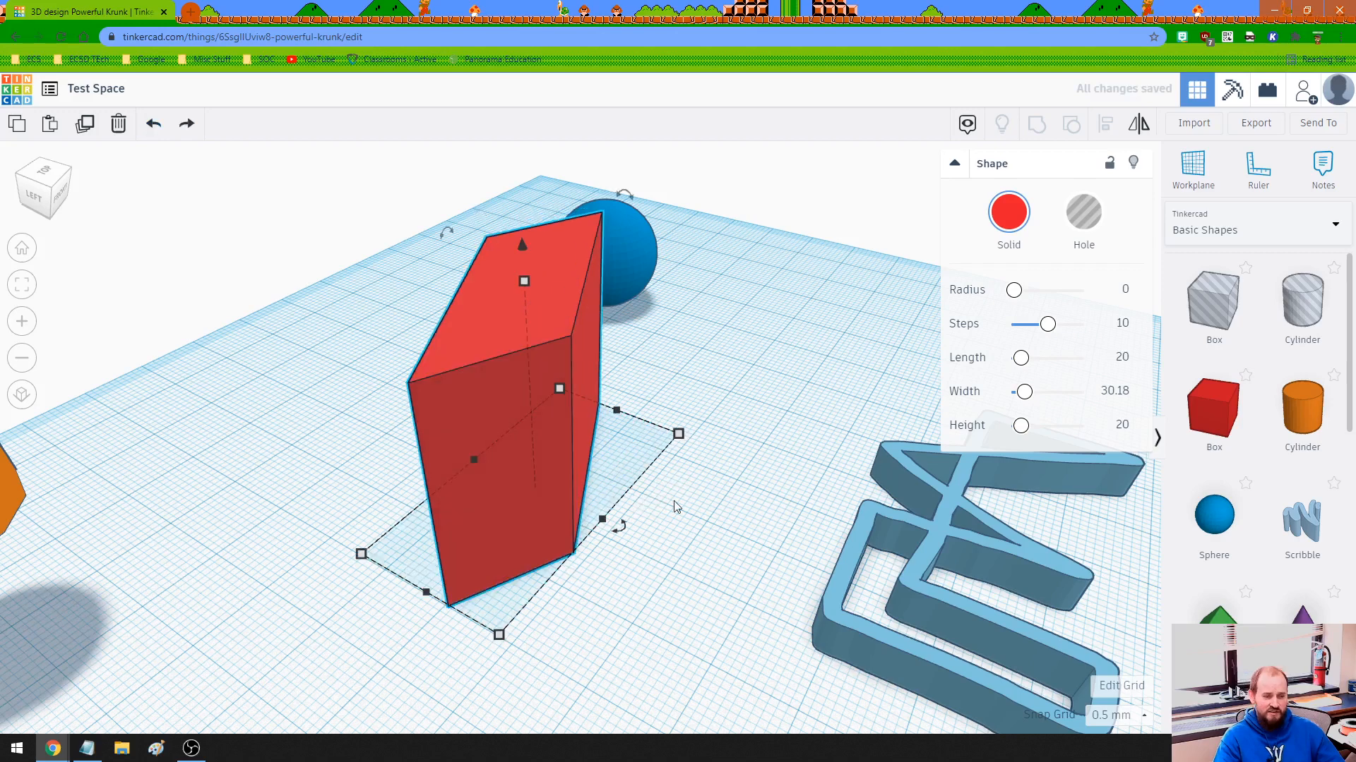
# Scale the rotated box proportionally from its front corner to a footprint of about 52.72 by 26.52 mm, and scale it back down.
pyautogui.moveTo(674, 501); pyautogui.dragTo(651, 493, button='right')
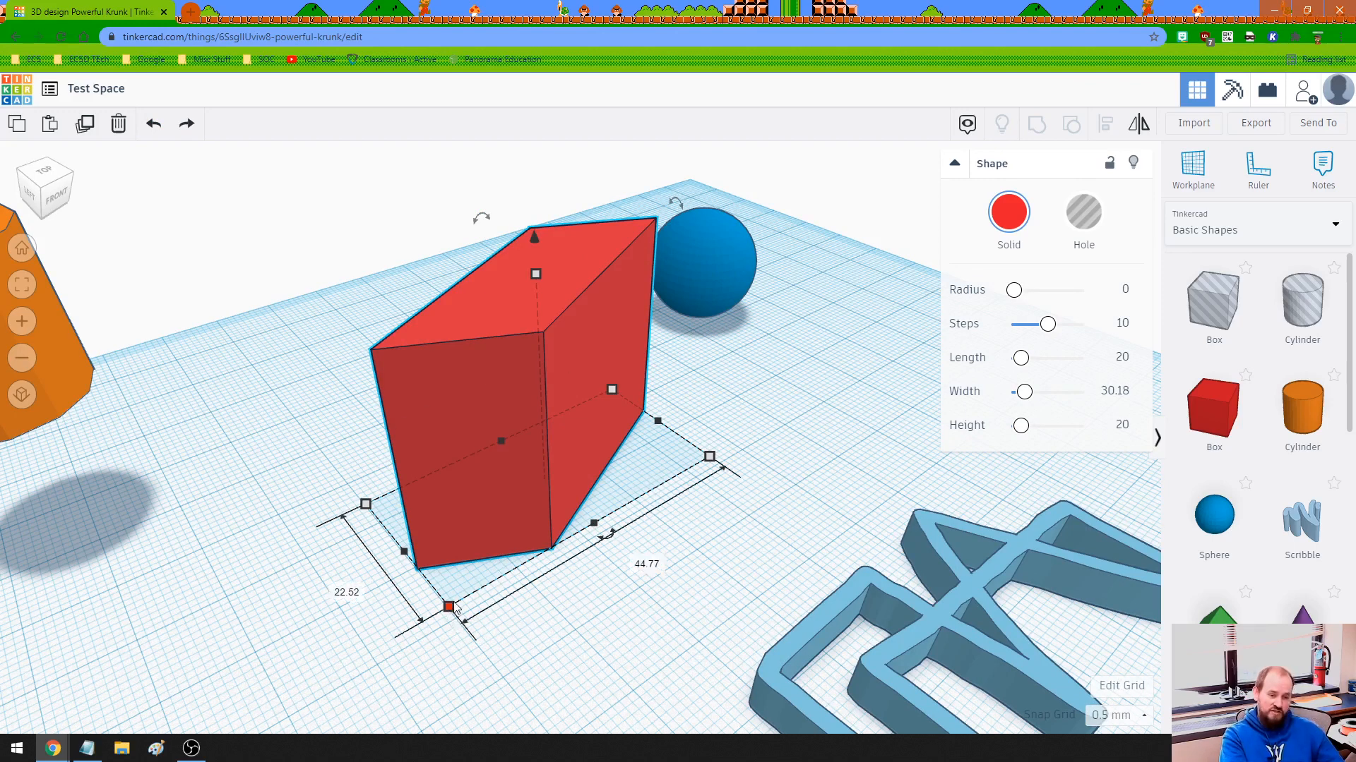
pyautogui.moveTo(455, 607); pyautogui.dragTo(398, 676)
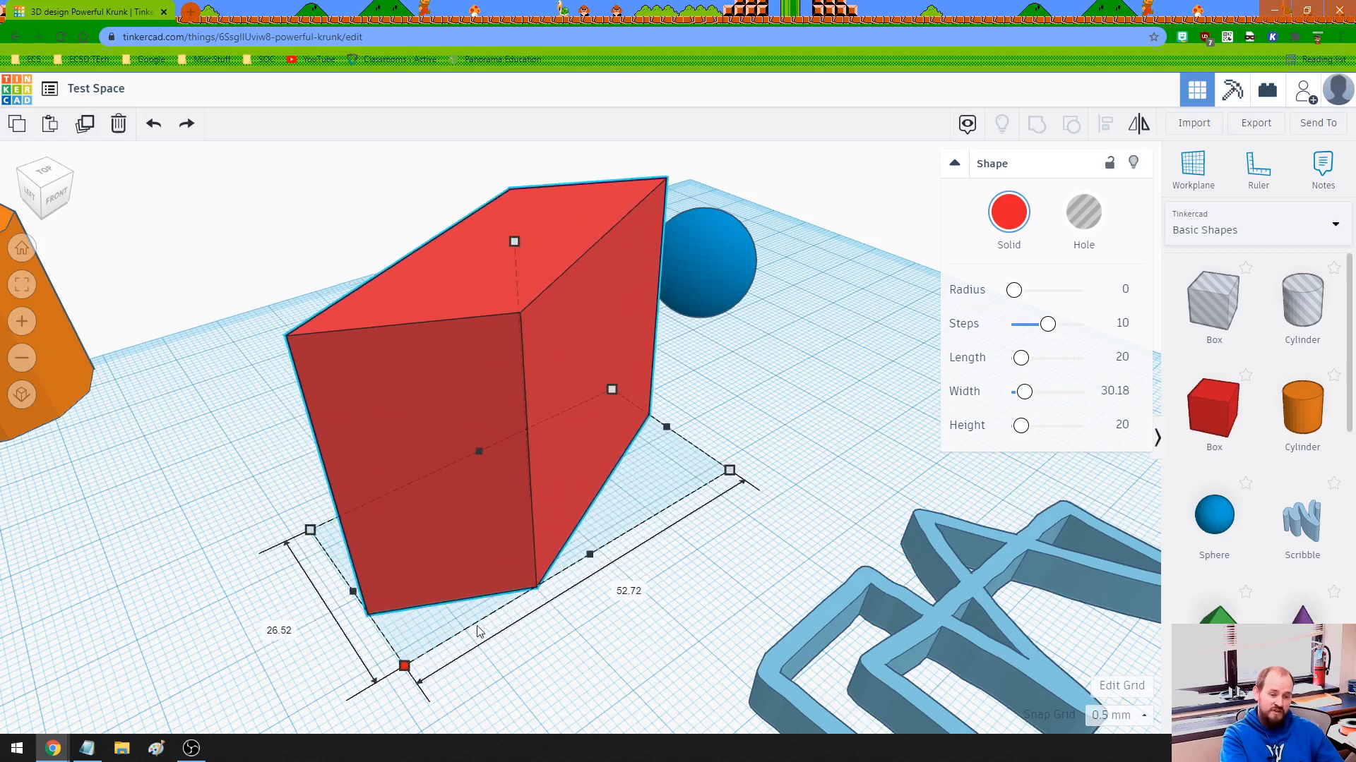
pyautogui.moveTo(477, 630); pyautogui.dragTo(493, 588)
pyautogui.click(744, 613)
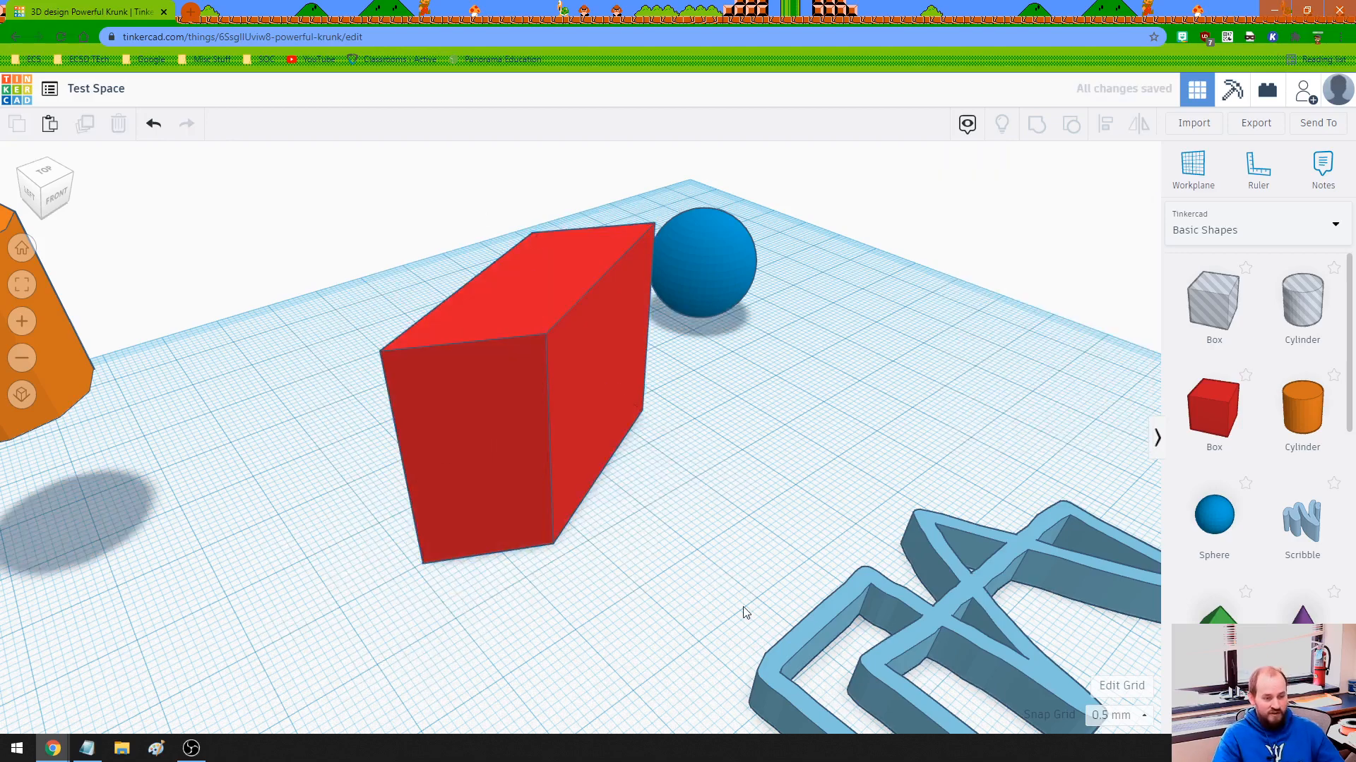
# Move the blue sphere so that it overlaps the front-right side of the red box.
pyautogui.moveTo(692, 593); pyautogui.dragTo(579, 591, button='right')
pyautogui.scroll(-3, 469, 612)
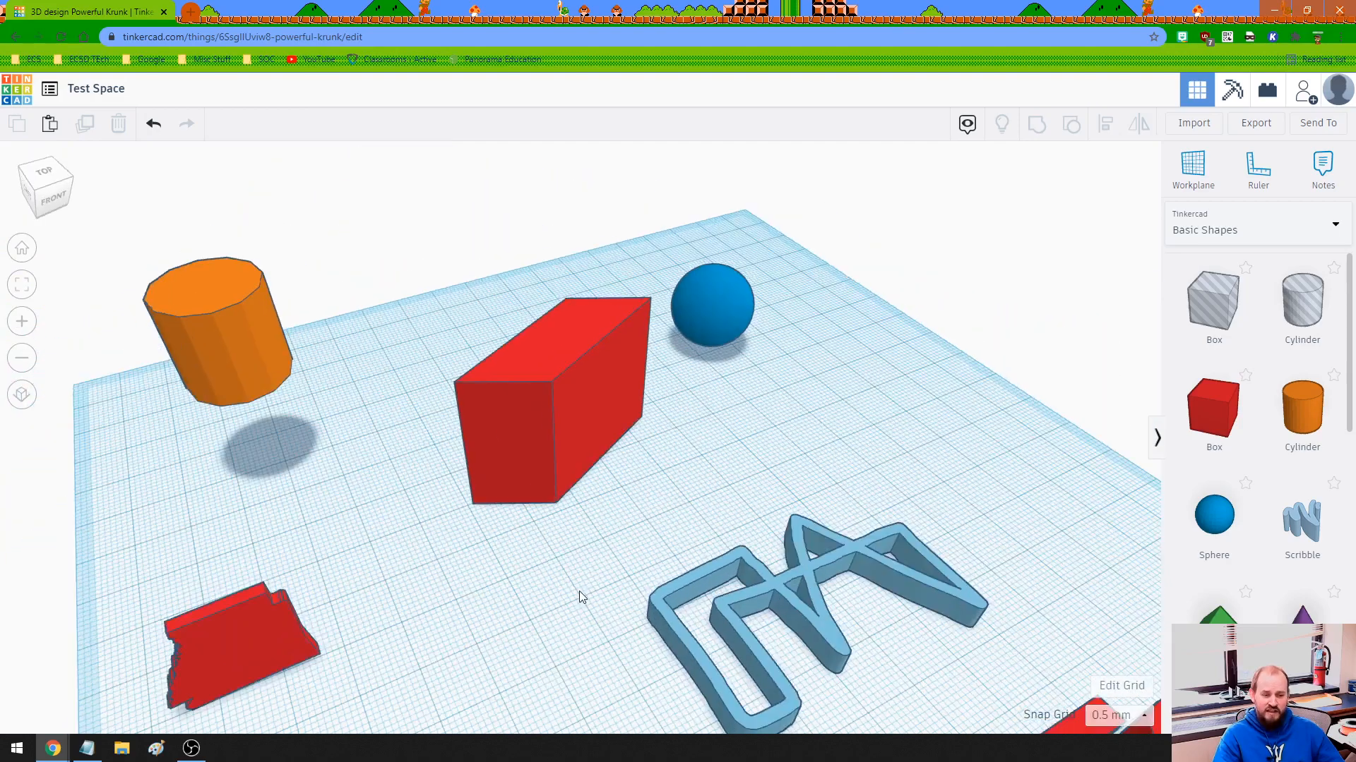
pyautogui.scroll(-2, 579, 591)
pyautogui.scroll(-2, 586, 600)
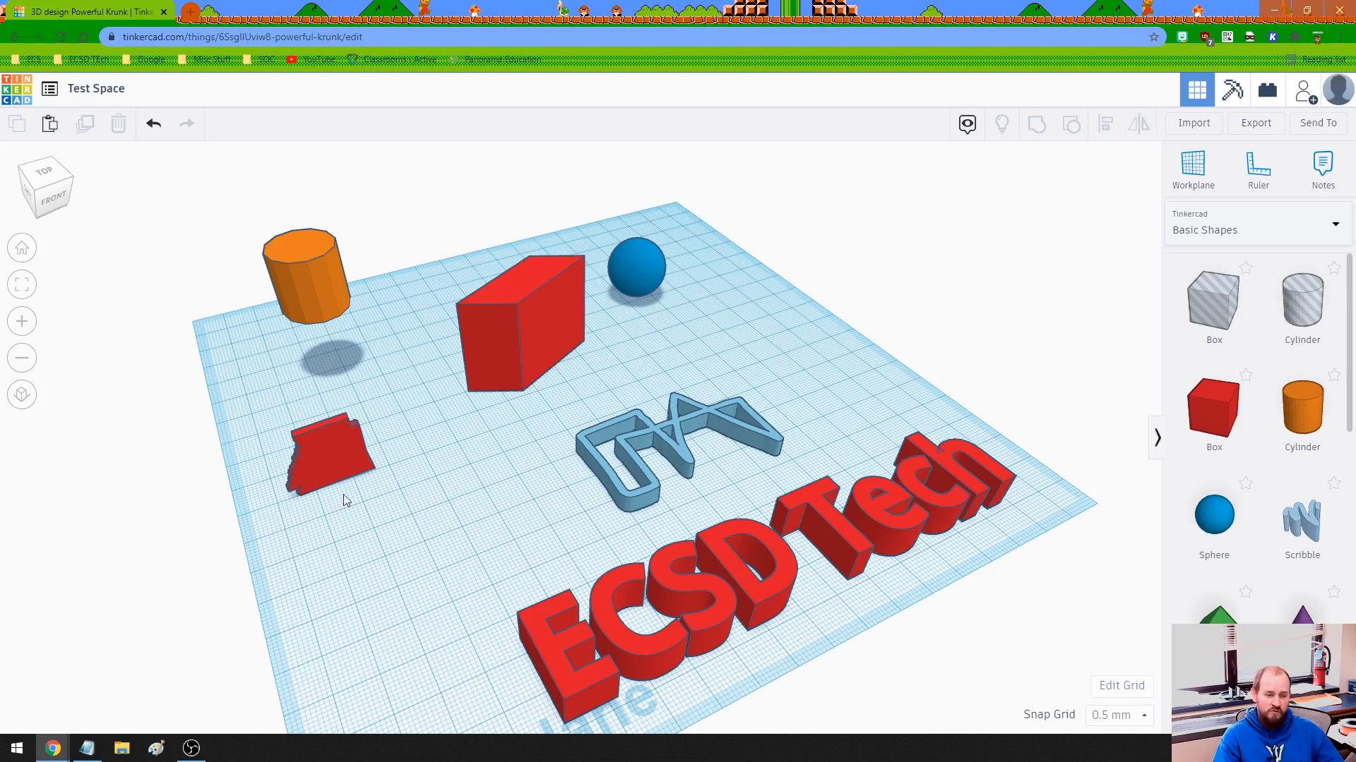
pyautogui.moveTo(641, 276); pyautogui.dragTo(536, 360)
# Select only the blue sphere and the red box and group them into one shape.
pyautogui.moveTo(465, 451); pyautogui.dragTo(608, 231)
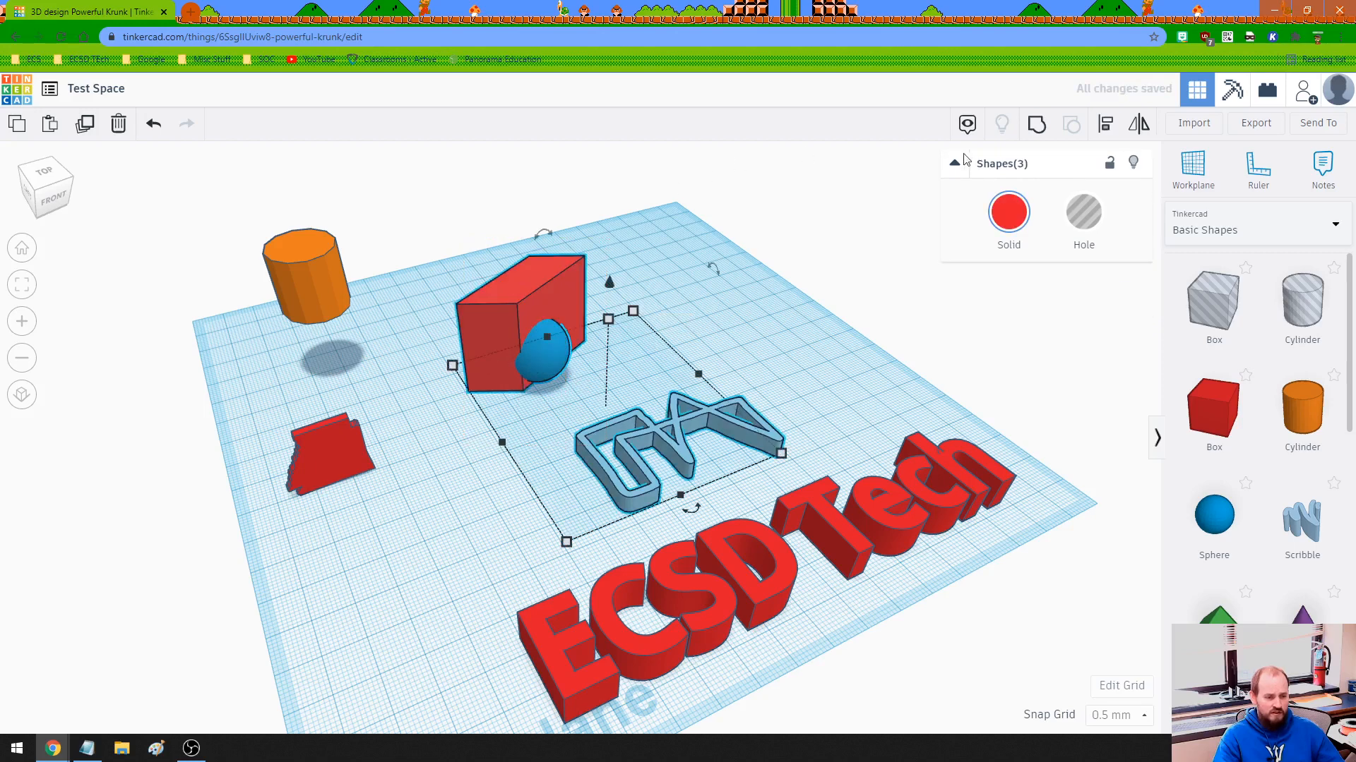
pyautogui.click(773, 315)
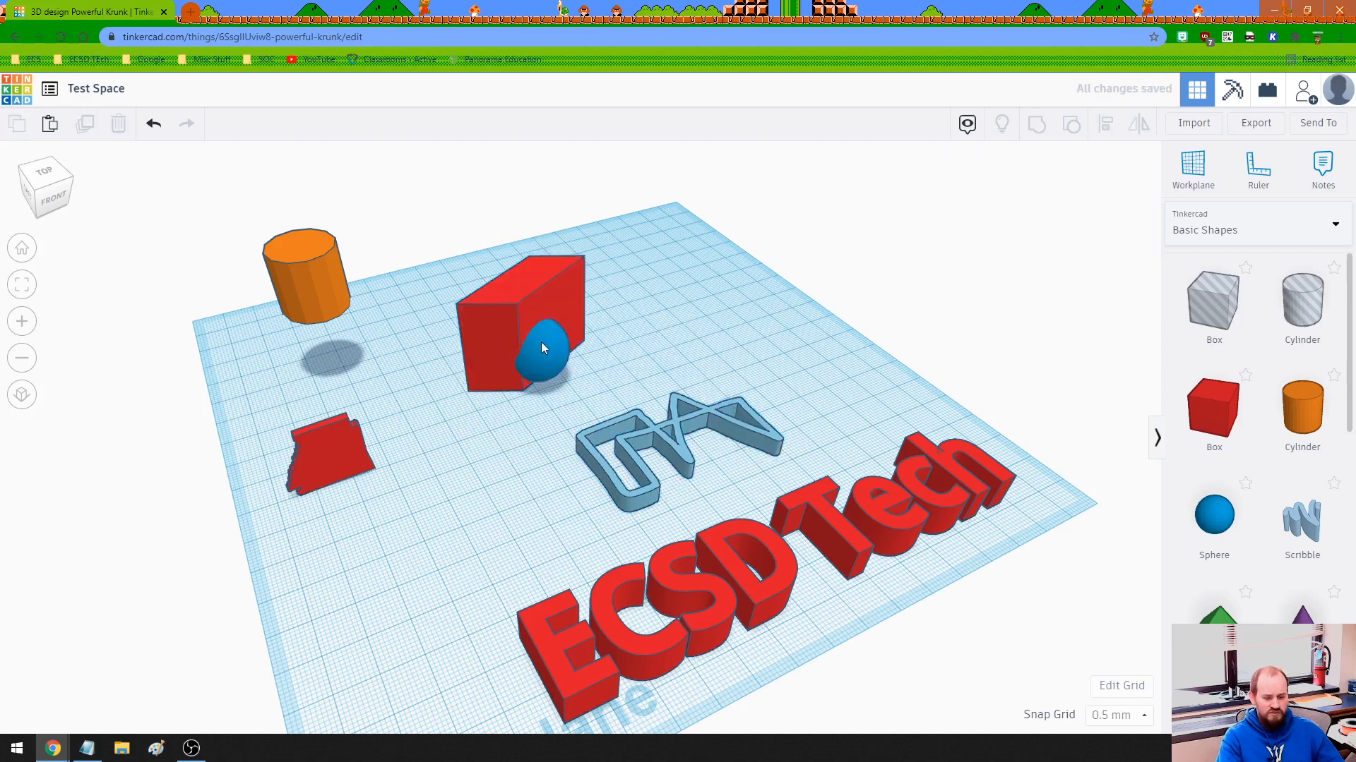
pyautogui.click(544, 346)
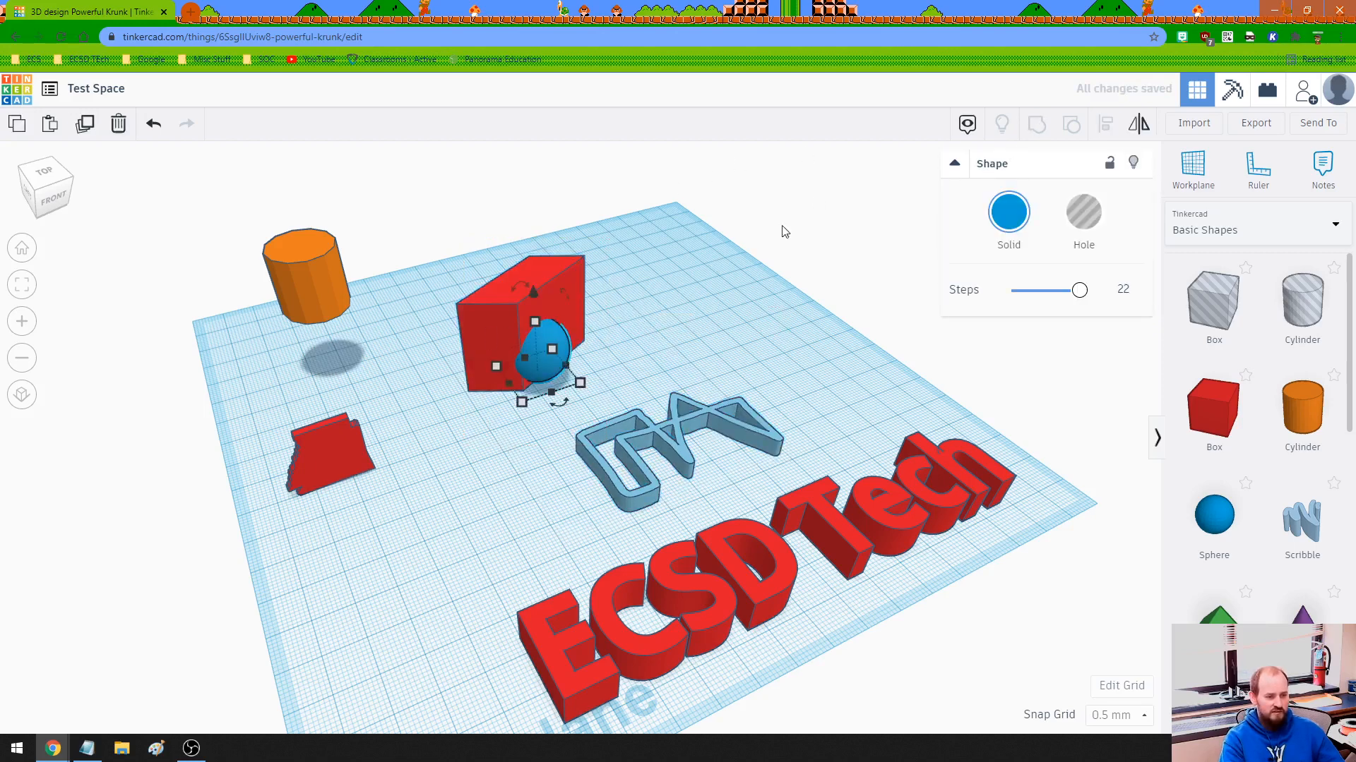
pyautogui.keyDown('shift'); pyautogui.click(498, 357); pyautogui.keyUp('shift')
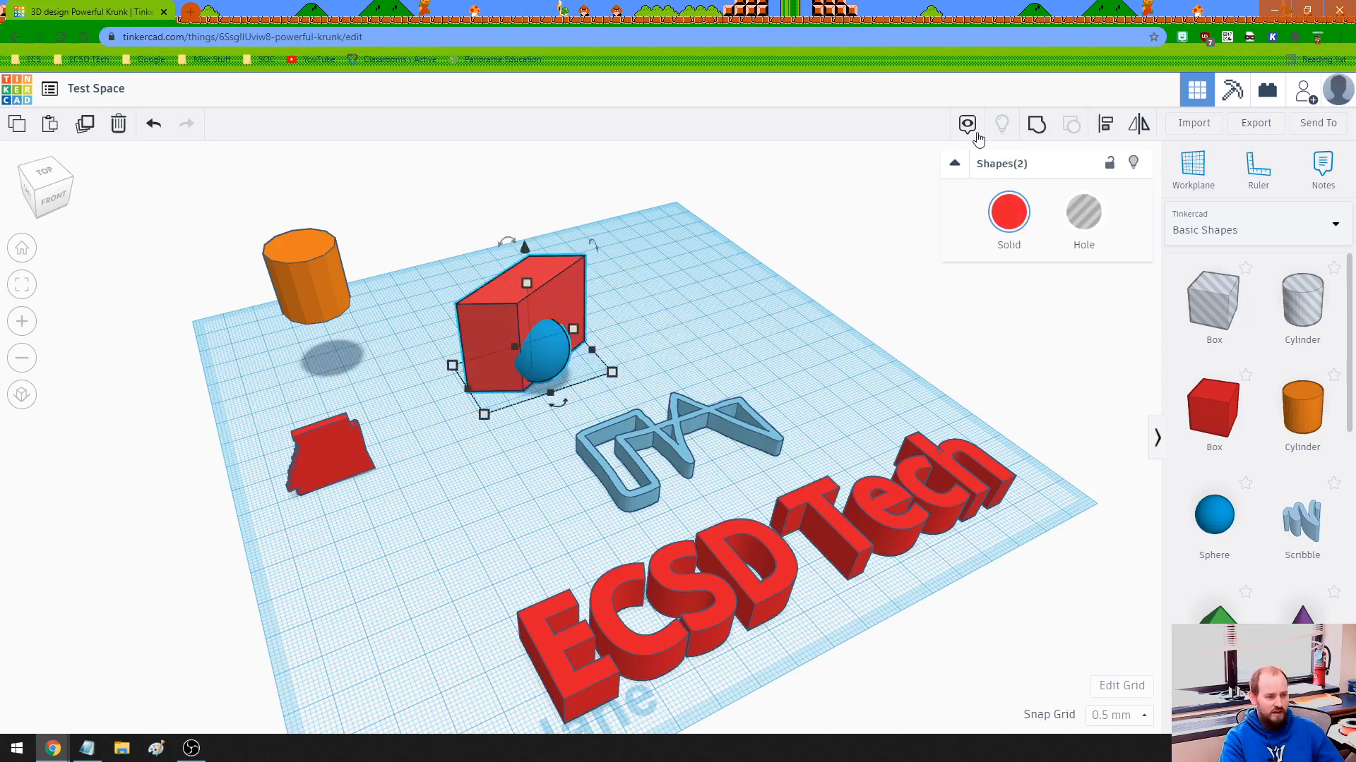
pyautogui.click(1037, 125)
pyautogui.moveTo(686, 300); pyautogui.dragTo(707, 323)
# Move the grouped box and sphere around the workplane as a single object.
pyautogui.click(569, 303)
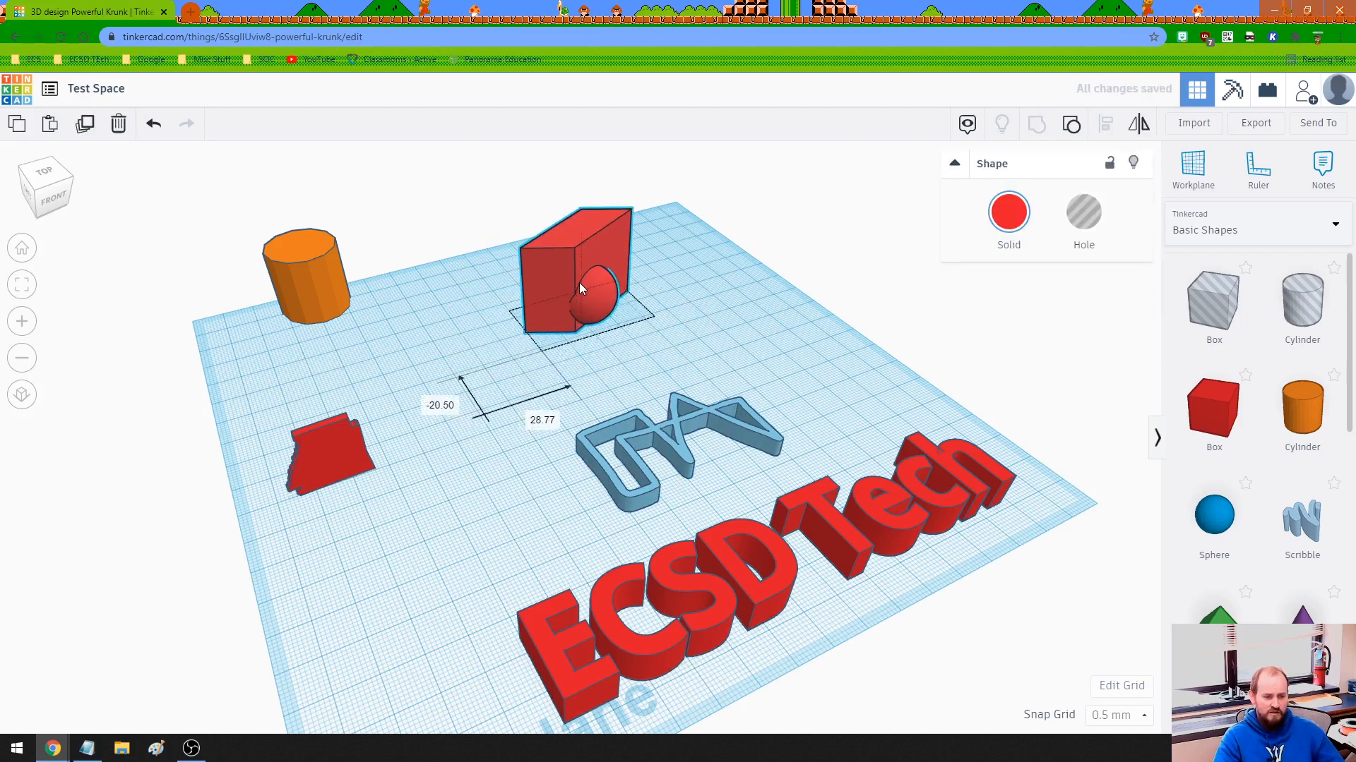
pyautogui.scroll(3, 573, 326)
pyautogui.moveTo(574, 326); pyautogui.dragTo(549, 553, button='right')
pyautogui.scroll(2, 603, 375)
pyautogui.moveTo(603, 376); pyautogui.dragTo(514, 445)
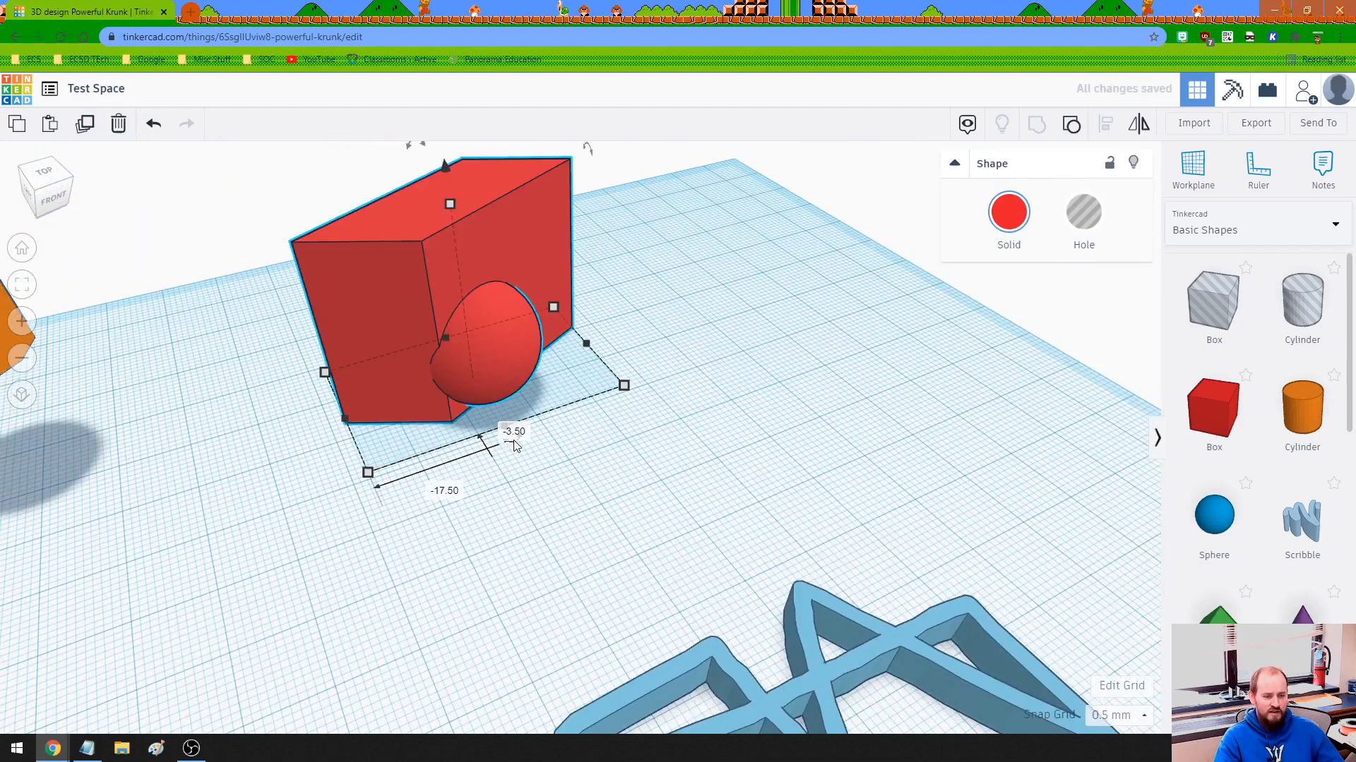
pyautogui.click(632, 502)
# Rotate the grouped box and sphere -45° about the vertical axis.
pyautogui.click(486, 392)
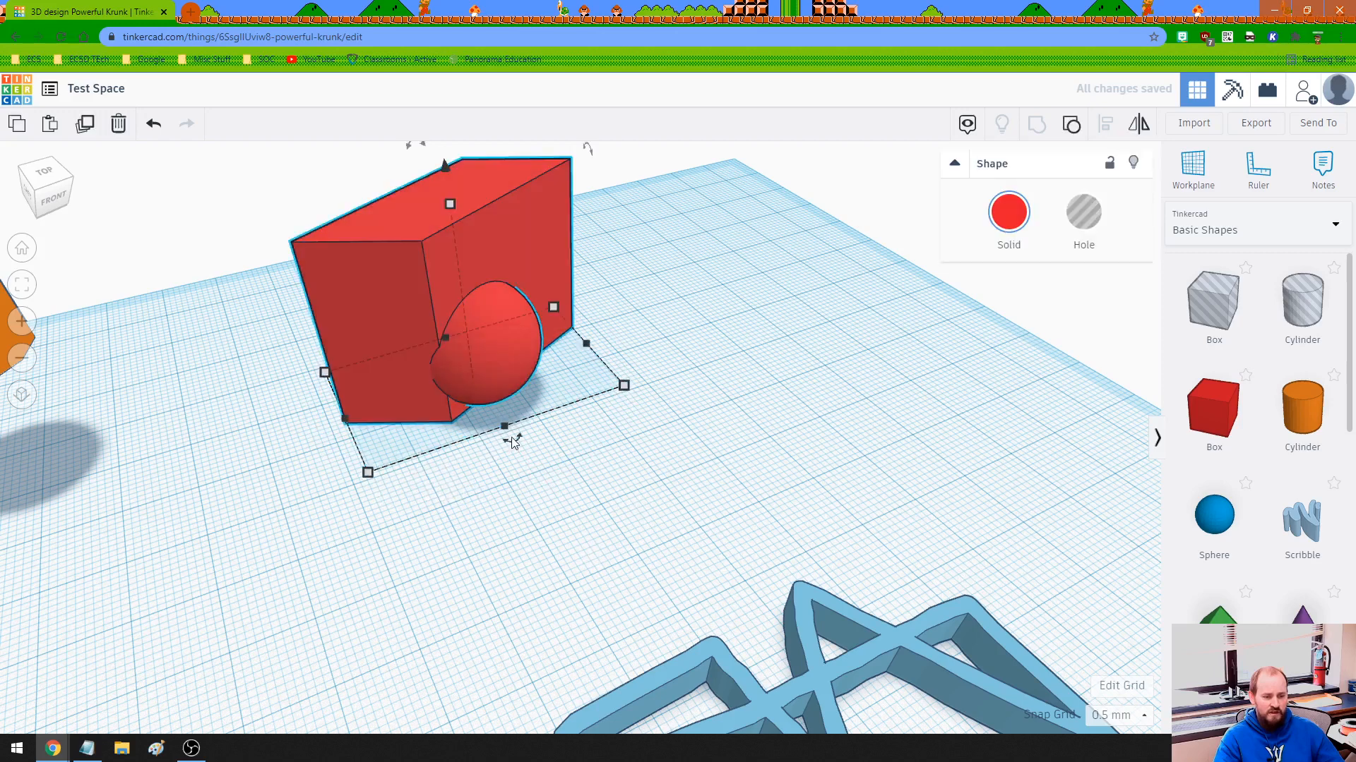
pyautogui.moveTo(510, 442); pyautogui.dragTo(592, 398)
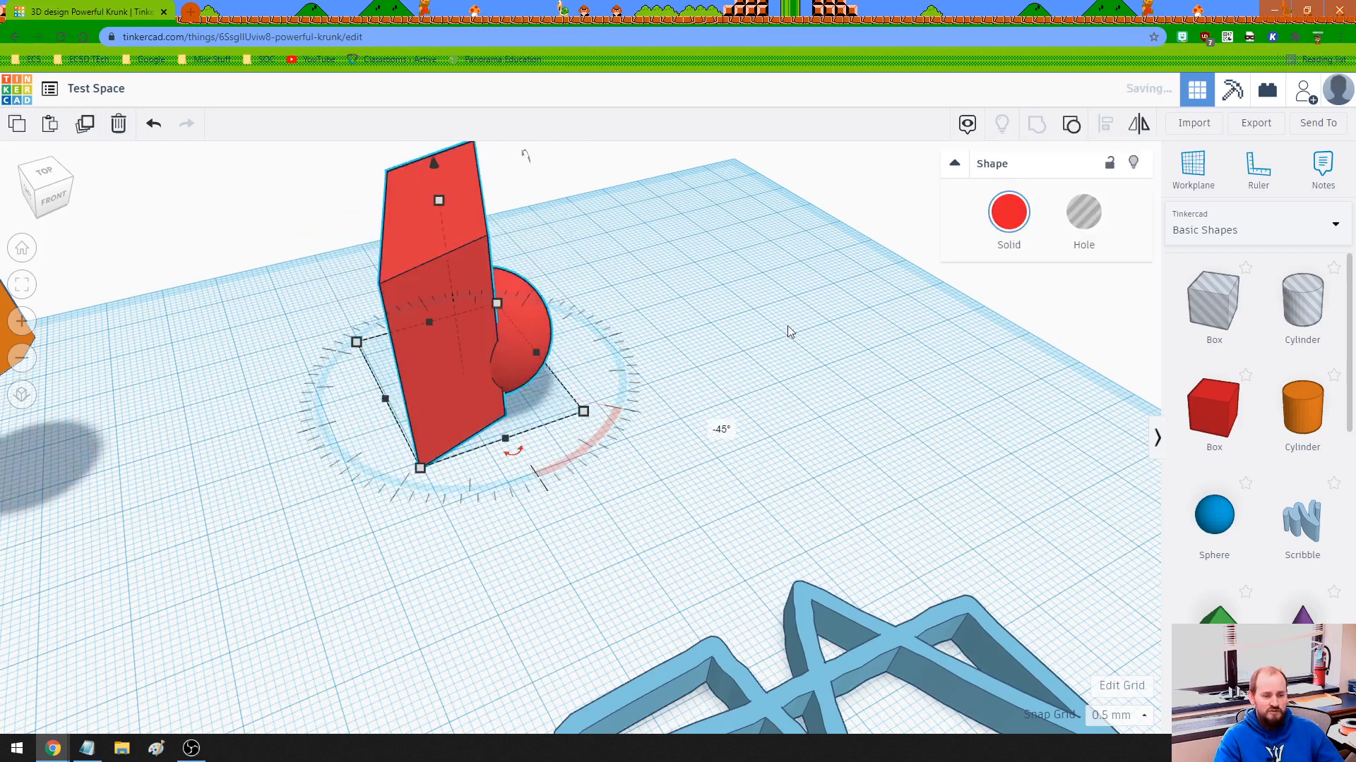
pyautogui.click(794, 370)
pyautogui.moveTo(794, 370); pyautogui.dragTo(639, 405, button='right')
pyautogui.scroll(-5, 639, 405)
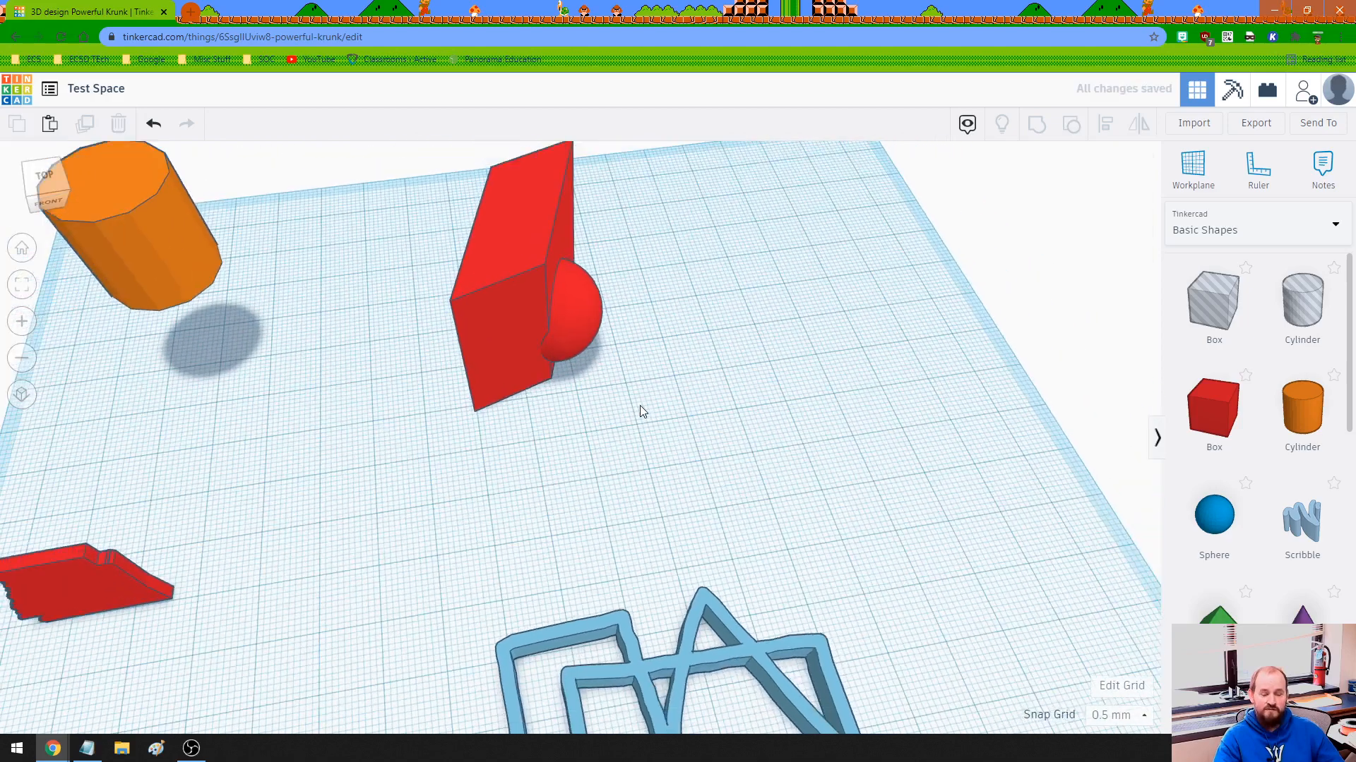